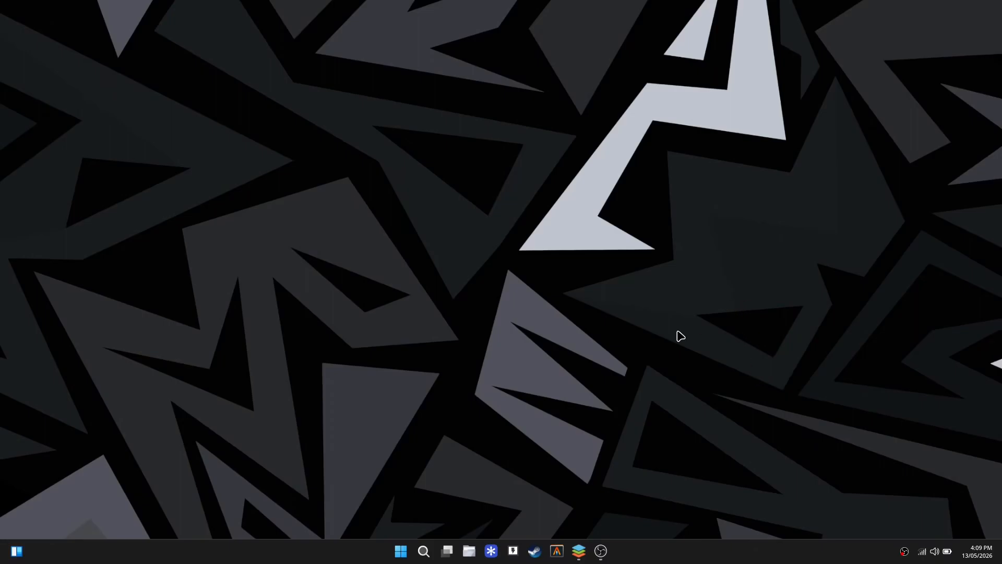
Launch the web browser from the taskbar to get a blank New Tab page.
{"action": "left_click", "coordinate": [500, 548]}
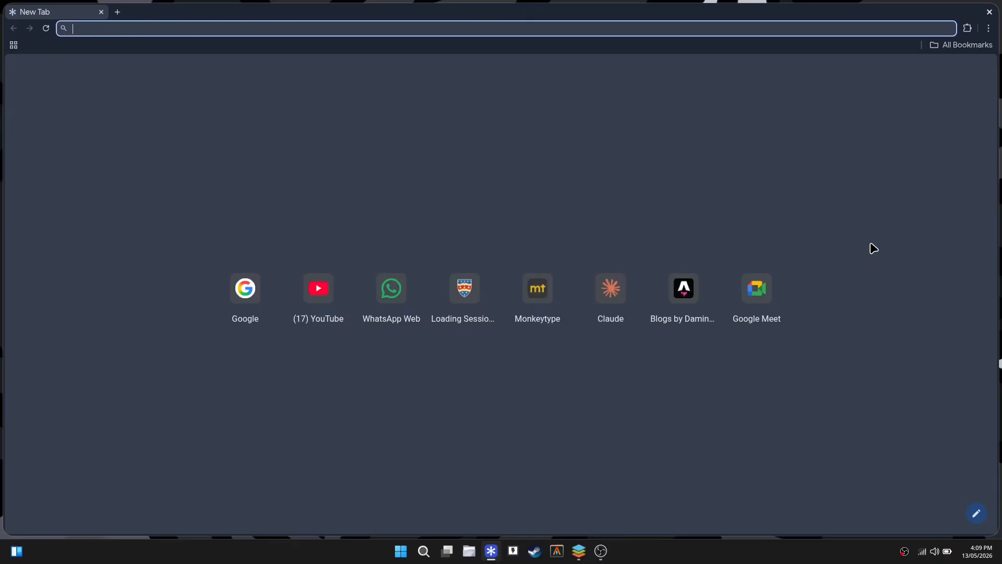
Load linuxmint.com and go to its Download page, scrolling to the Cinnamon Edition.
{"action": "type", "text": "linuxmint.com"}
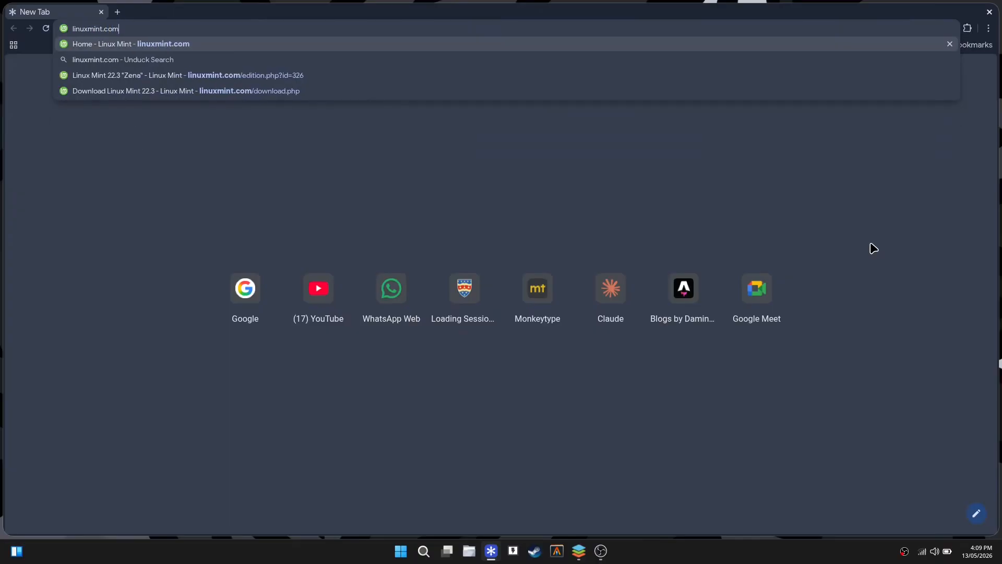
{"action": "key", "text": "Return"}
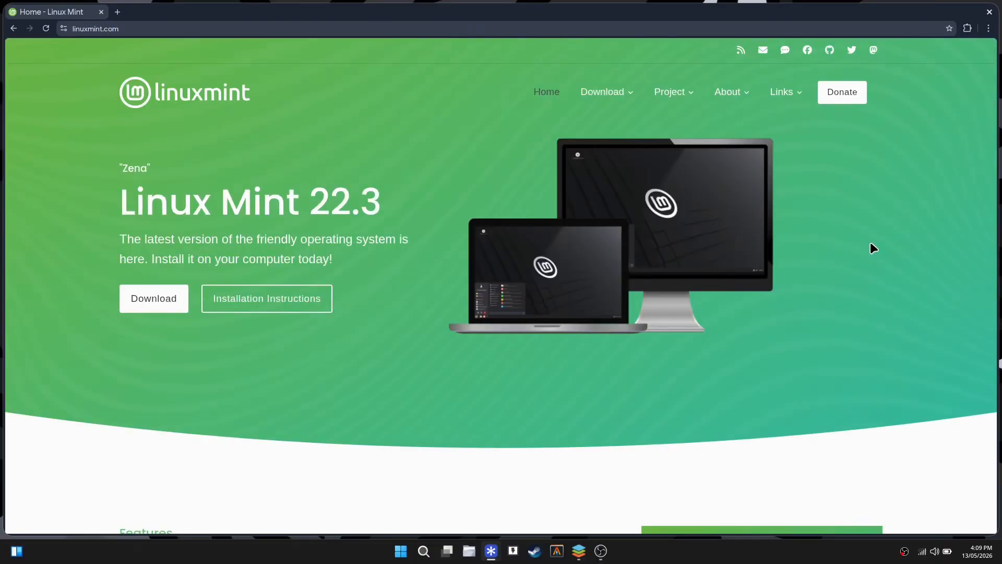
{"action": "left_click", "coordinate": [145, 300]}
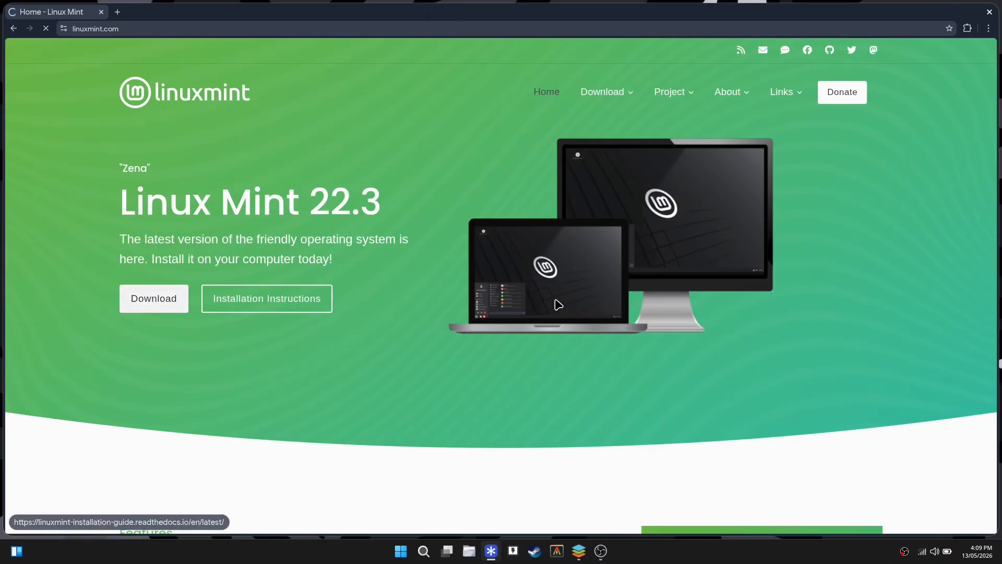
{"action": "scroll", "coordinate": [668, 300], "scroll_direction": "down", "scroll_amount": 5}
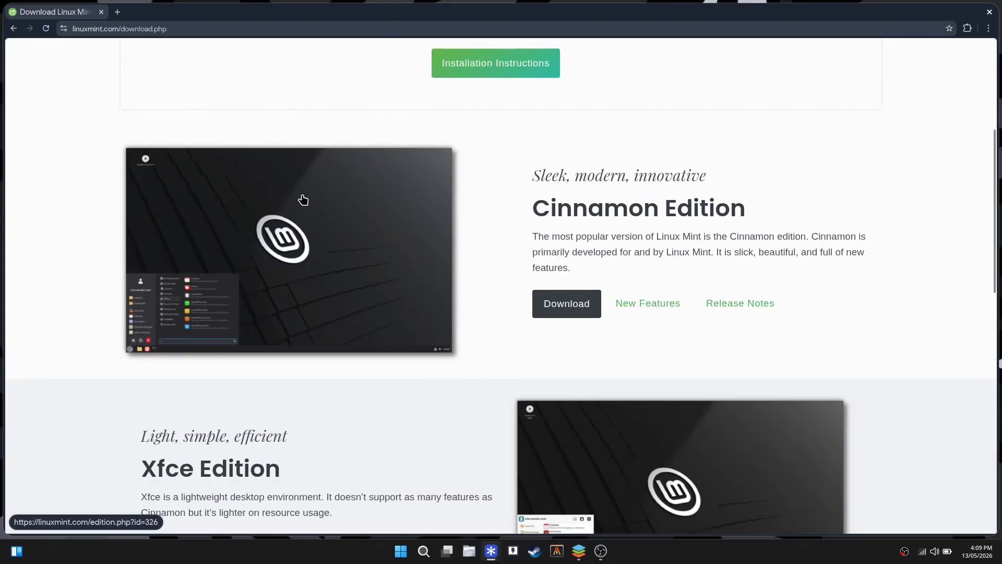
Open the Cinnamon Edition download page and check the 2.9GB ISO size.
{"action": "left_click", "coordinate": [546, 301]}
{"action": "scroll", "coordinate": [537, 305], "scroll_direction": "down", "scroll_amount": 5}
{"action": "scroll", "coordinate": [524, 303], "scroll_direction": "up", "scroll_amount": 2}
{"action": "scroll", "coordinate": [495, 292], "scroll_direction": "down", "scroll_amount": 7}
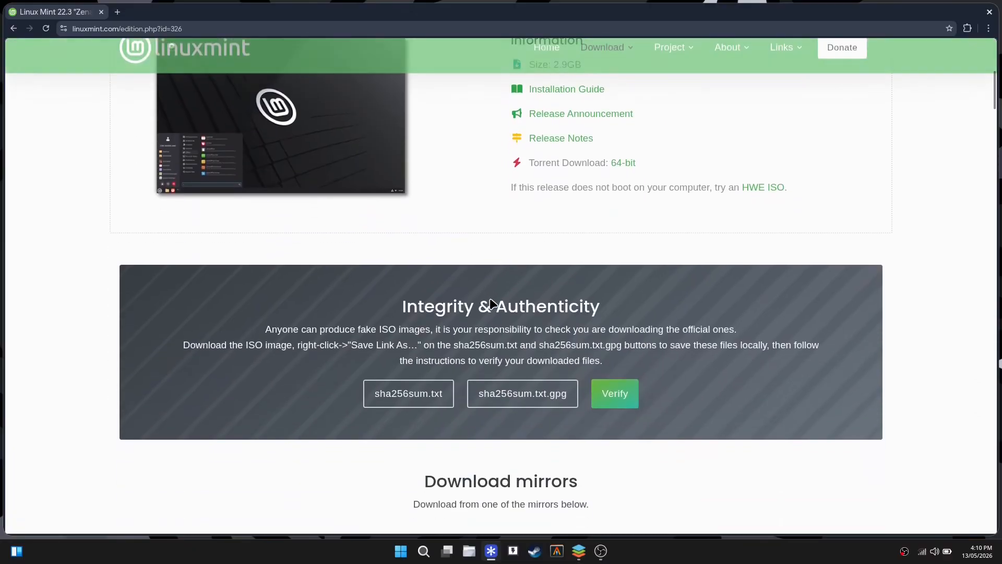
{"action": "scroll", "coordinate": [522, 292], "scroll_direction": "up", "scroll_amount": 5}
{"action": "scroll", "coordinate": [527, 245], "scroll_direction": "up", "scroll_amount": 2}
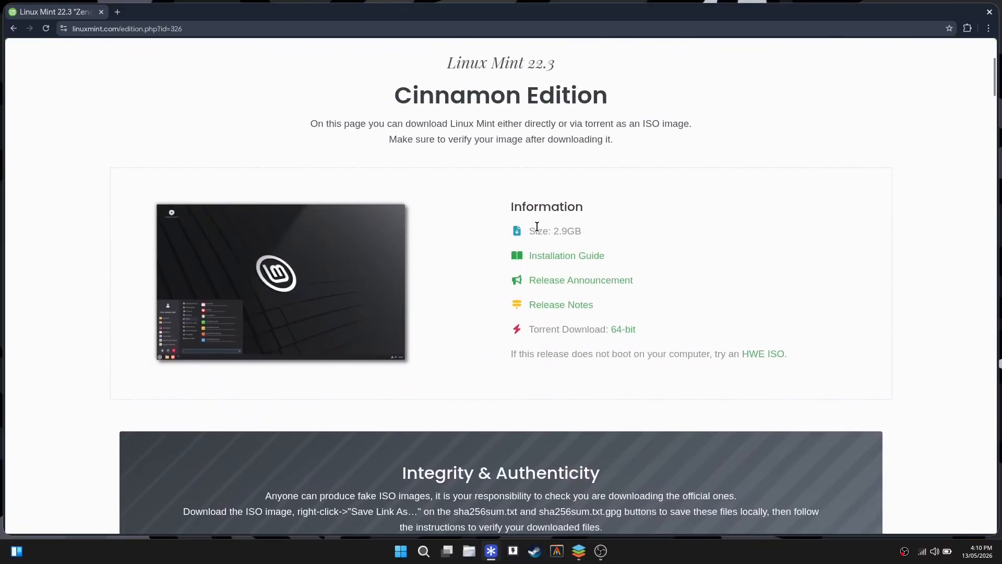
{"action": "left_click_drag", "start_coordinate": [550, 231], "coordinate": [589, 228]}
{"action": "left_click", "coordinate": [587, 227]}
{"action": "left_click", "coordinate": [589, 229]}
Start downloading the Linux Mint 22.3 Cinnamon ISO from the Cicku mirror.
{"action": "scroll", "coordinate": [545, 245], "scroll_direction": "down", "scroll_amount": 1}
{"action": "scroll", "coordinate": [543, 243], "scroll_direction": "down", "scroll_amount": 10}
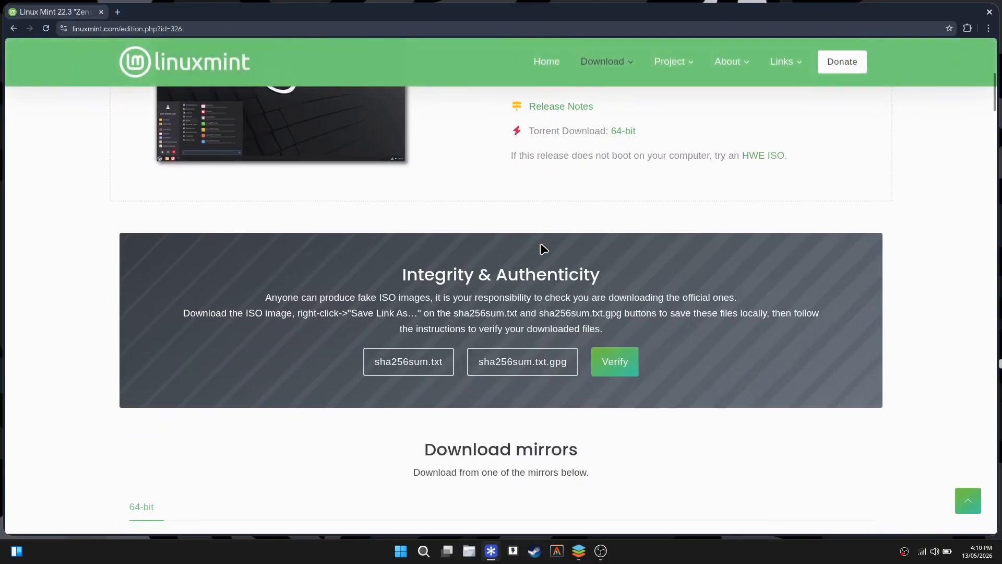
{"action": "scroll", "coordinate": [426, 268], "scroll_direction": "down", "scroll_amount": 1}
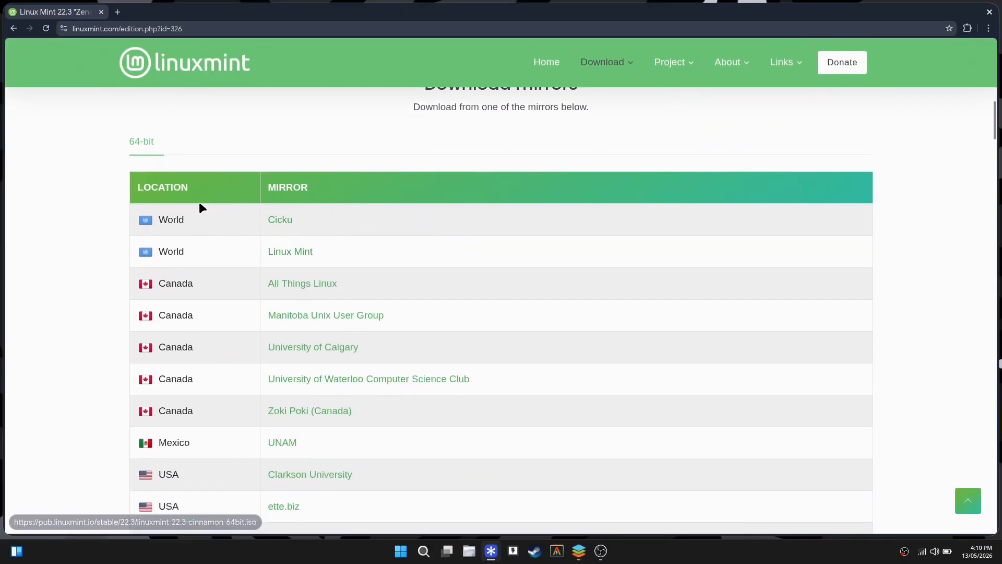
{"action": "scroll", "coordinate": [287, 240], "scroll_direction": "down", "scroll_amount": 3}
{"action": "scroll", "coordinate": [291, 262], "scroll_direction": "up", "scroll_amount": 3}
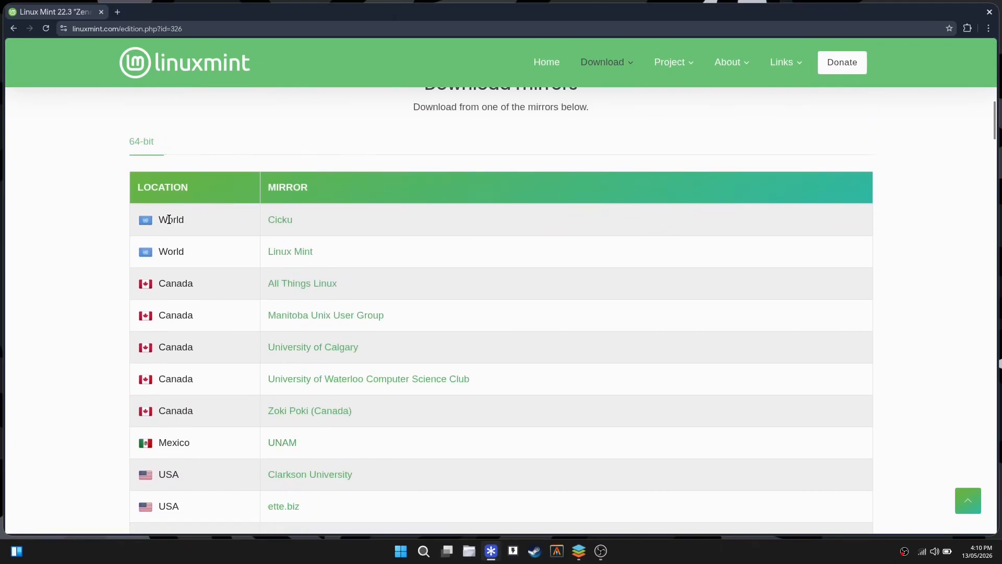
{"action": "left_click", "coordinate": [281, 220]}
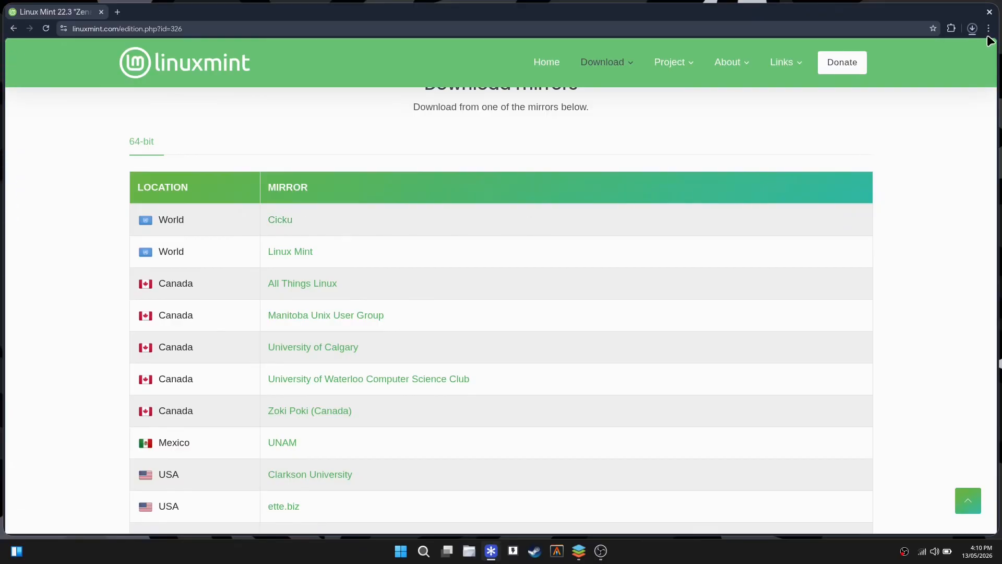
Pause the ISO download from the downloads panel and open a new empty tab.
{"action": "left_click", "coordinate": [971, 29]}
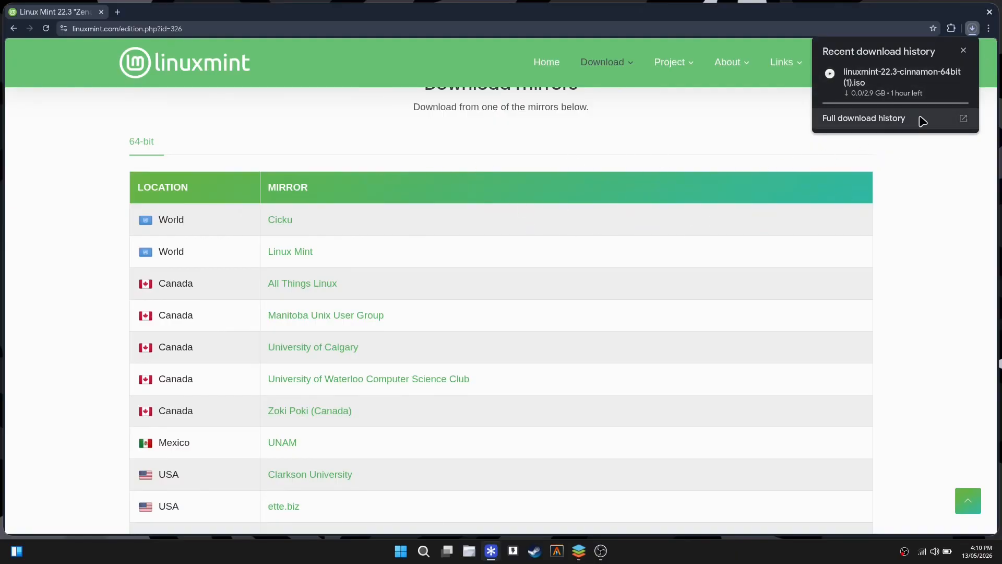
{"action": "left_click", "coordinate": [942, 74]}
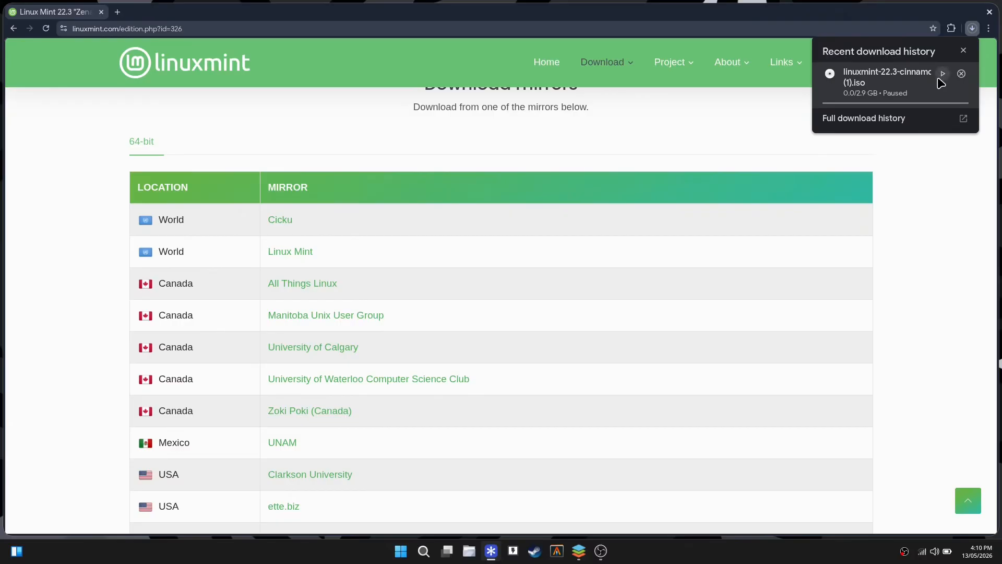
{"action": "left_click", "coordinate": [454, 154]}
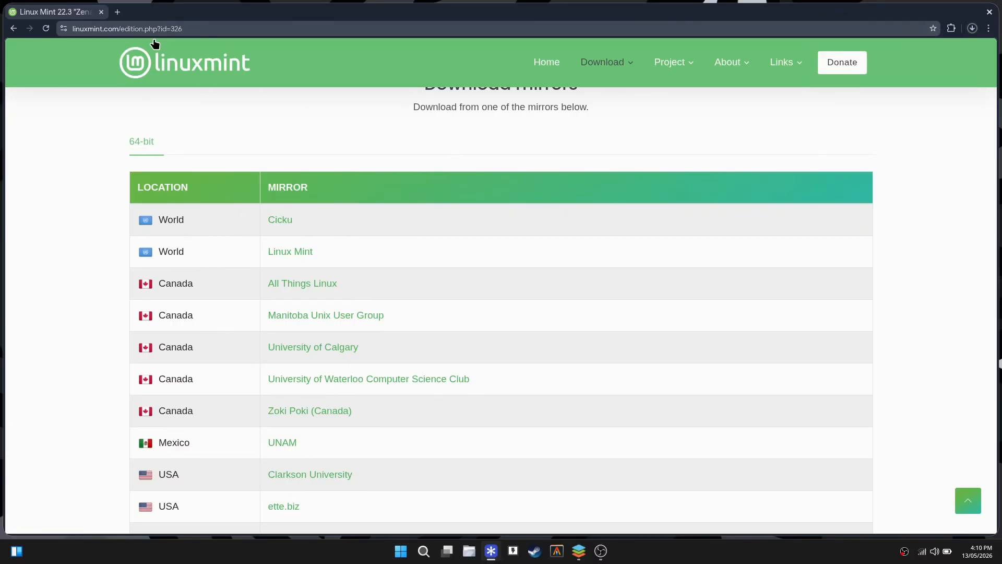
{"action": "left_click", "coordinate": [118, 13]}
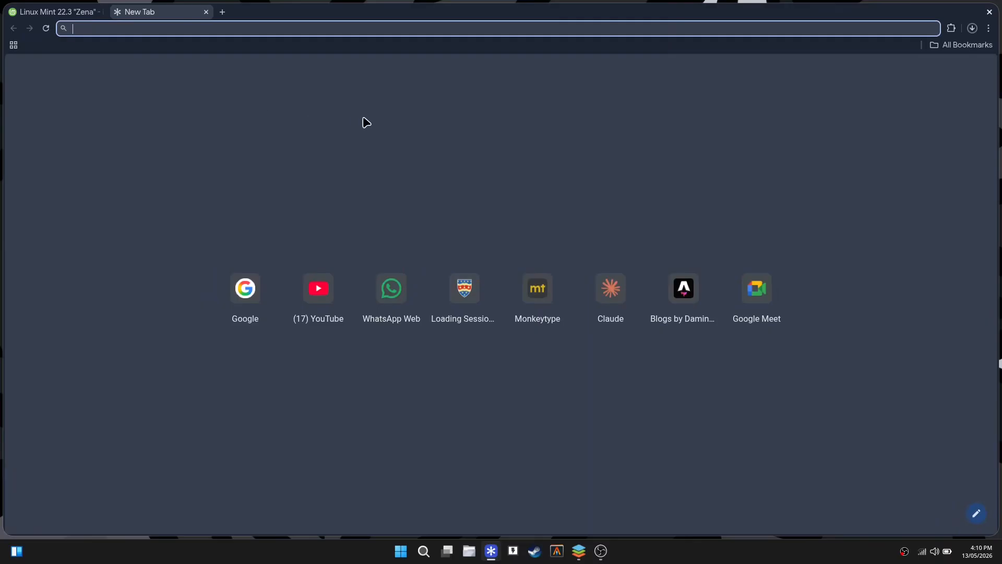
Load vmware.com, continuing past the insecure connection warning.
{"action": "type", "text": "vmware.com"}
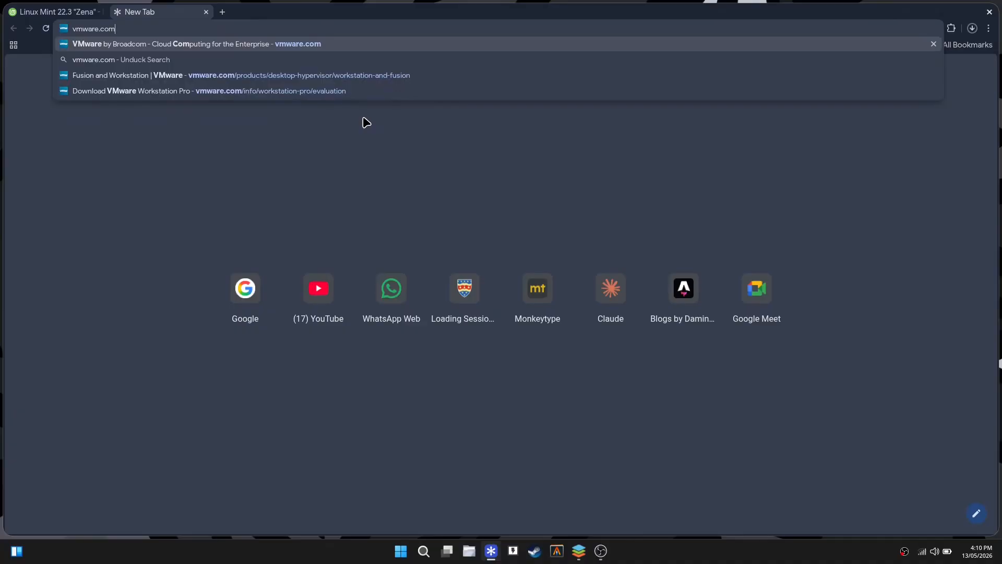
{"action": "key", "text": "Return"}
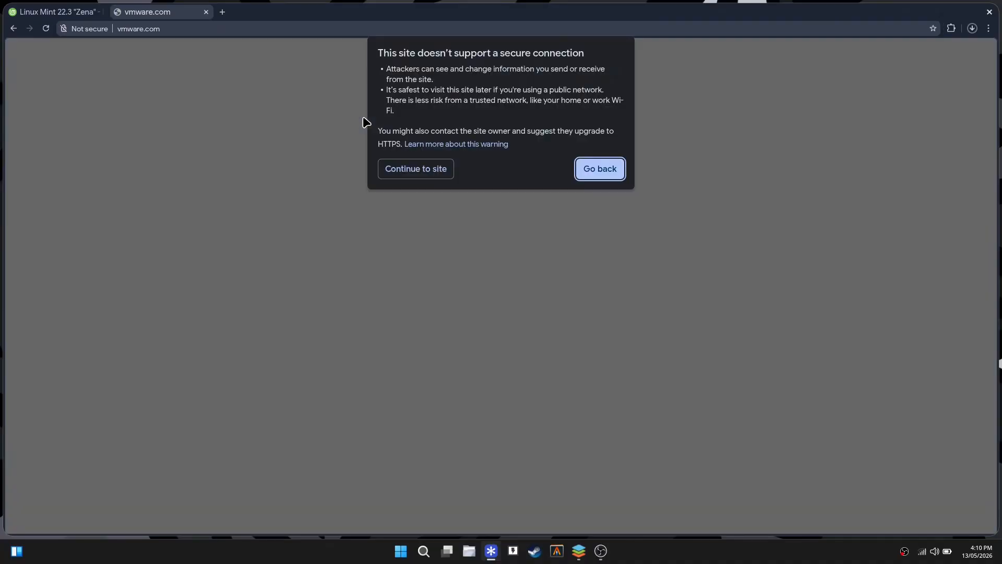
{"action": "left_click", "coordinate": [436, 168]}
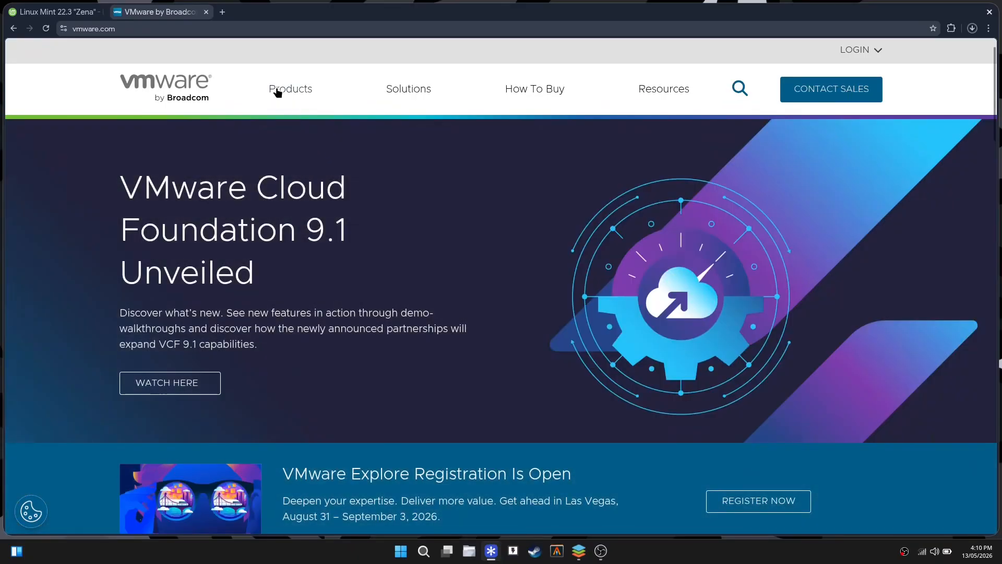
Go to Products > Desktop Hypervisors and choose Download Now for Workstation Pro for PC.
{"action": "left_click", "coordinate": [277, 93]}
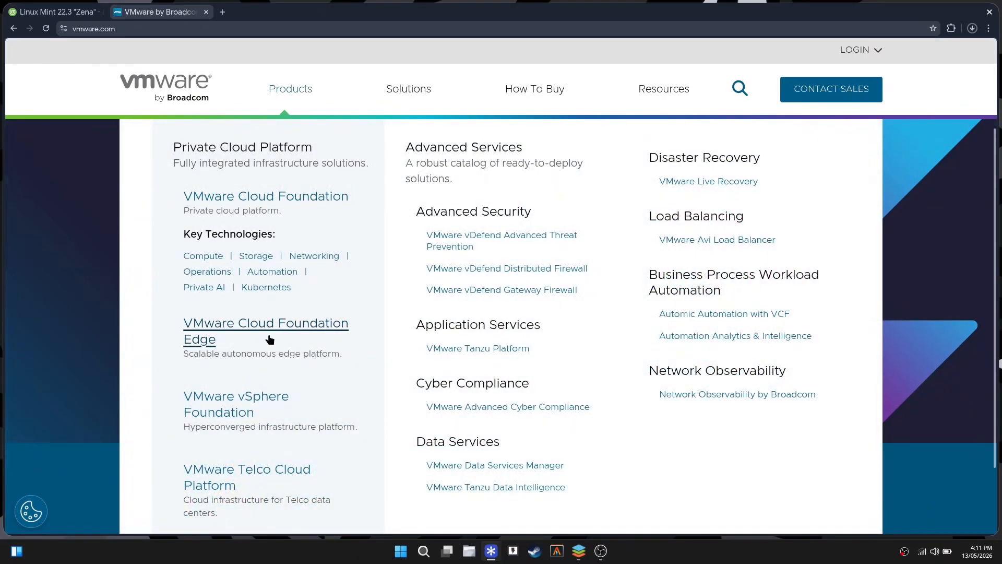
{"action": "scroll", "coordinate": [271, 344], "scroll_direction": "down", "scroll_amount": 2}
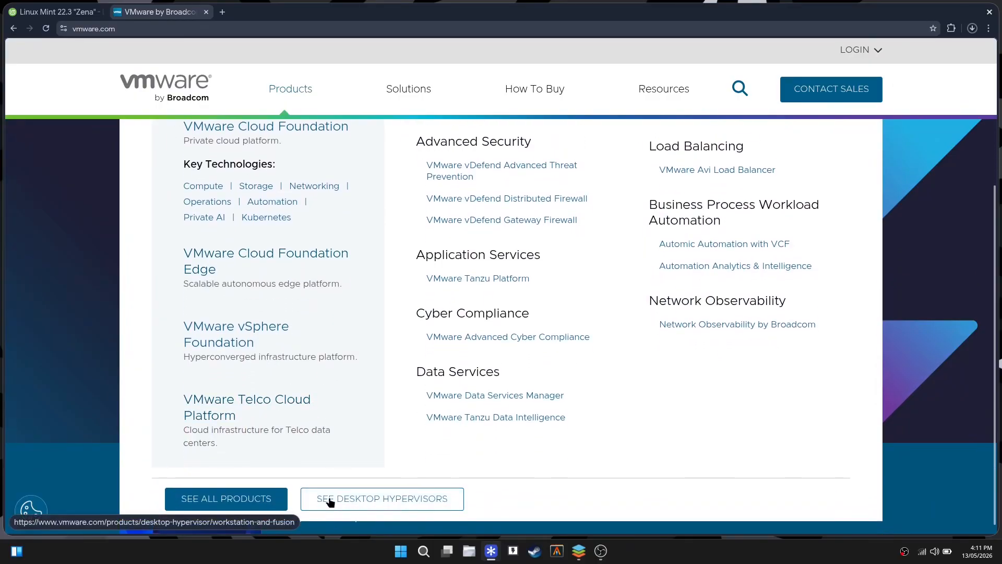
{"action": "left_click", "coordinate": [421, 498]}
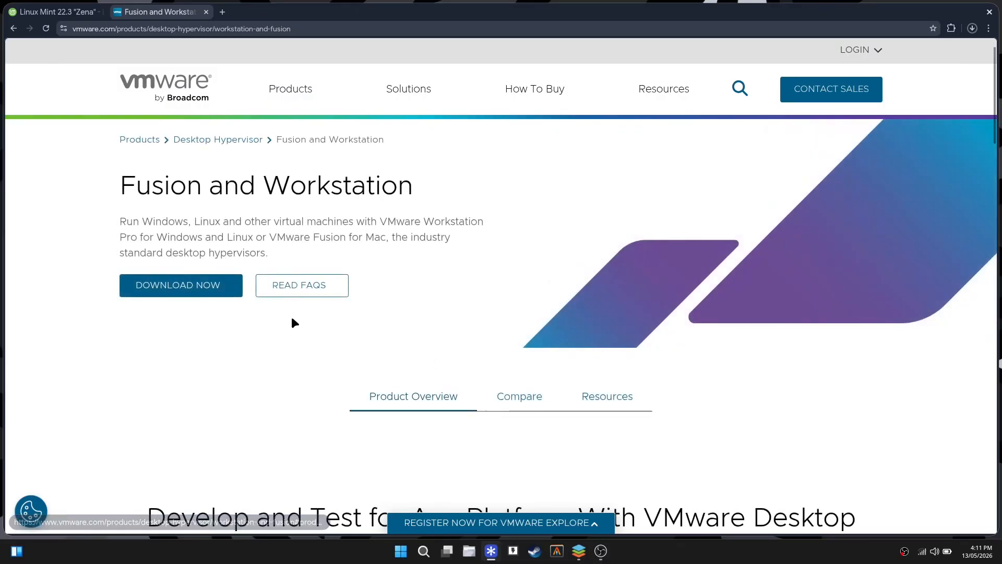
{"action": "scroll", "coordinate": [469, 370], "scroll_direction": "down", "scroll_amount": 3}
{"action": "scroll", "coordinate": [246, 340], "scroll_direction": "down", "scroll_amount": 5}
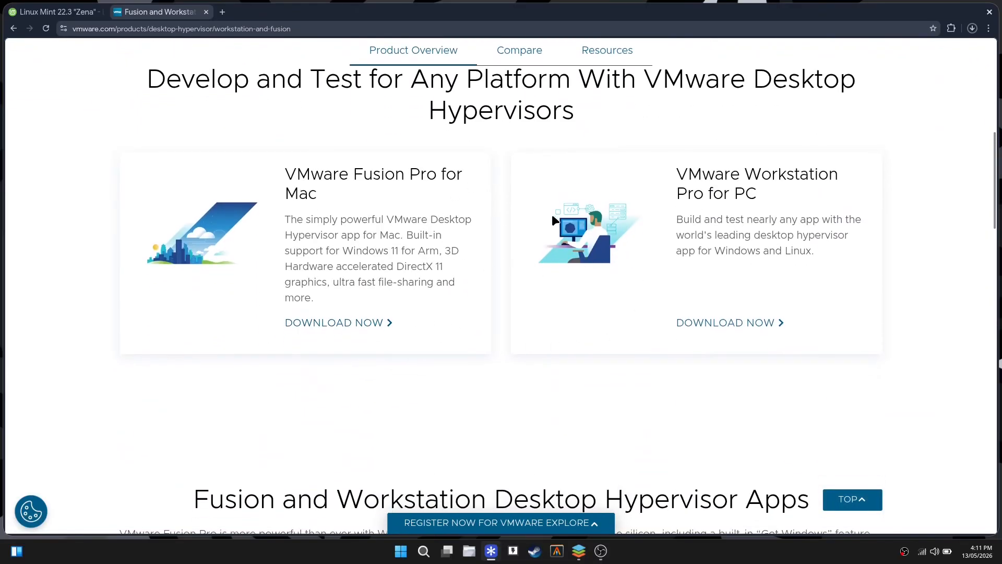
{"action": "left_click_drag", "start_coordinate": [286, 216], "coordinate": [336, 284]}
{"action": "left_click", "coordinate": [357, 305]}
{"action": "left_click", "coordinate": [730, 328]}
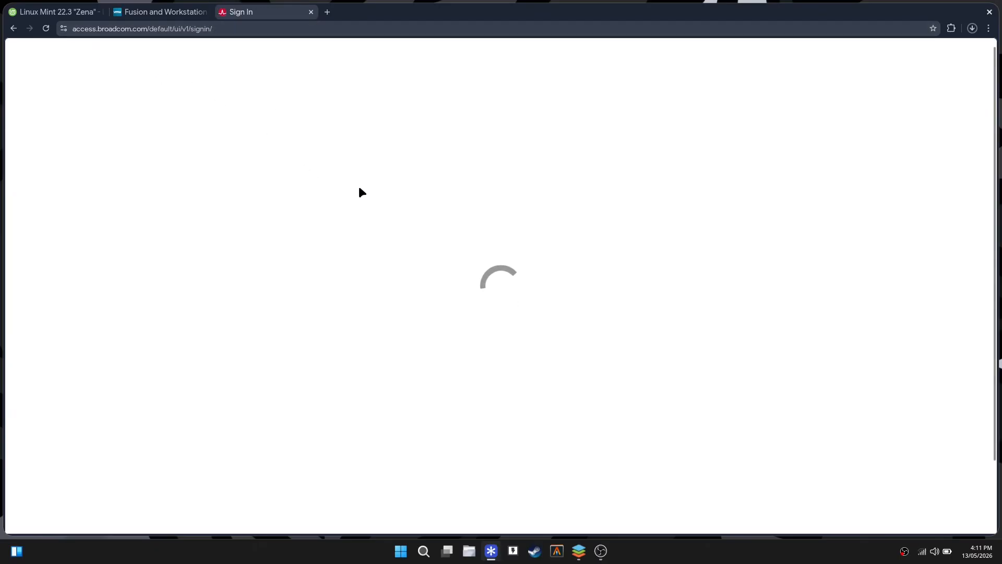
Start registering a new Broadcom account and enter the account e-mail address.
{"action": "left_click", "coordinate": [230, 202]}
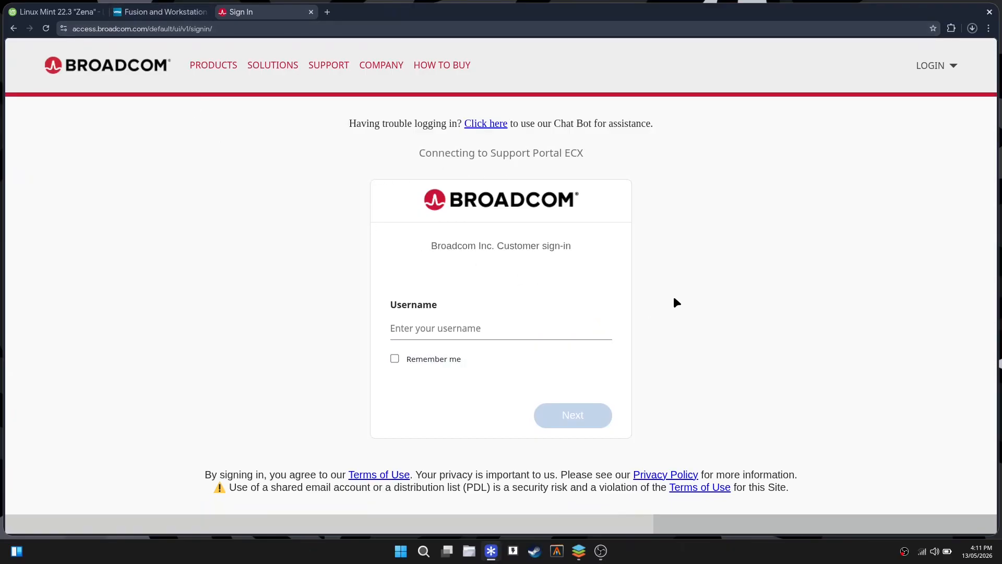
{"action": "left_click", "coordinate": [934, 66]}
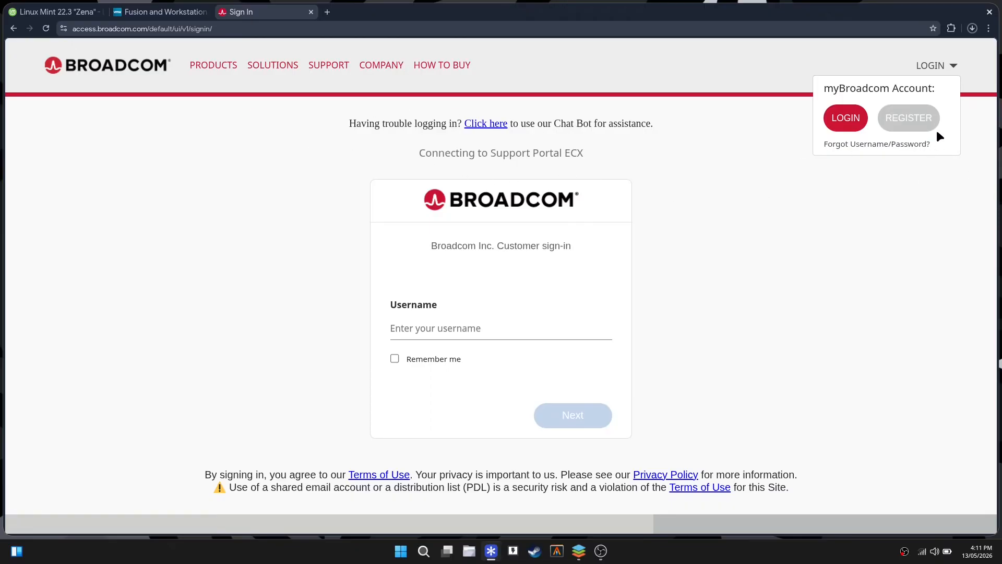
{"action": "left_click", "coordinate": [917, 118]}
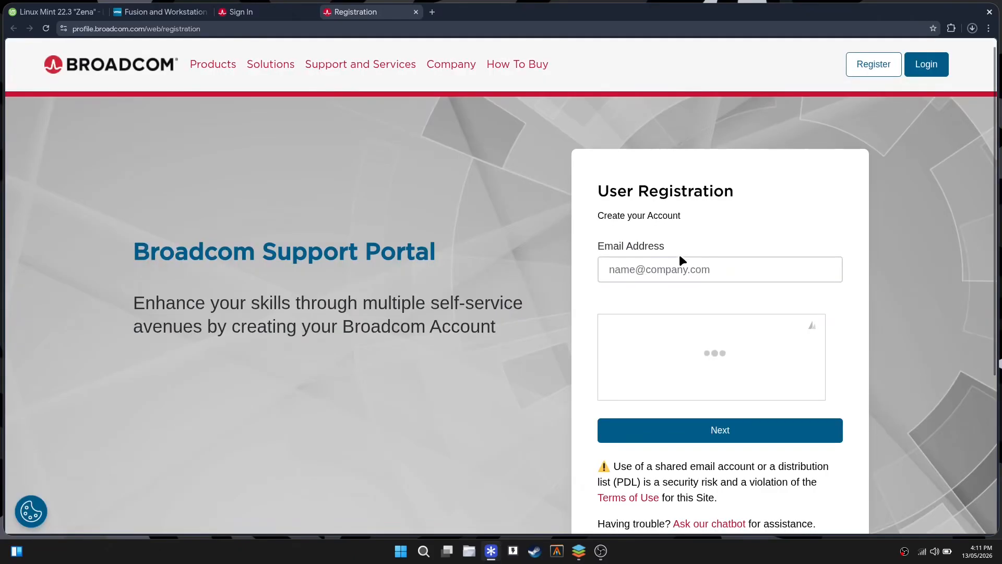
{"action": "left_click", "coordinate": [671, 264]}
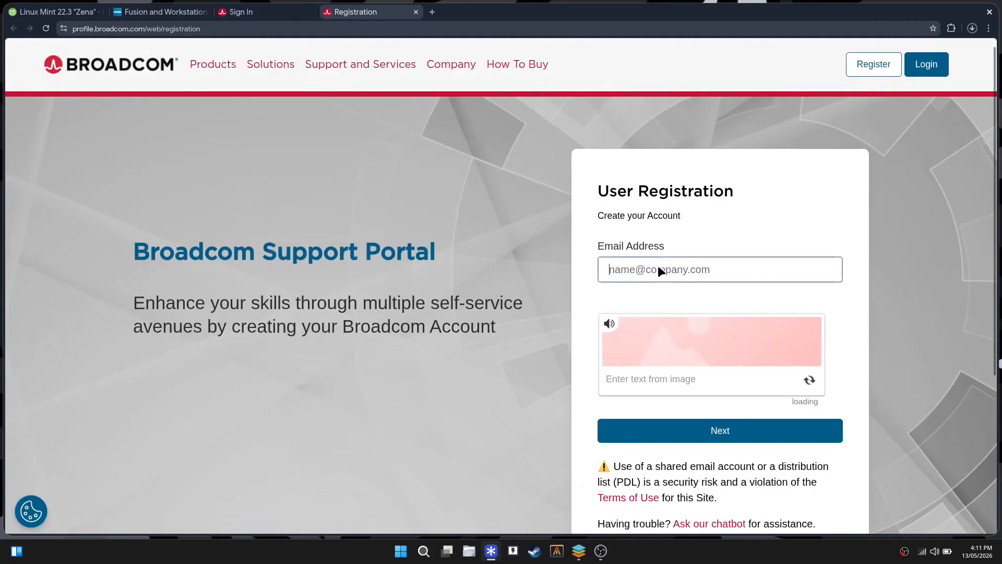
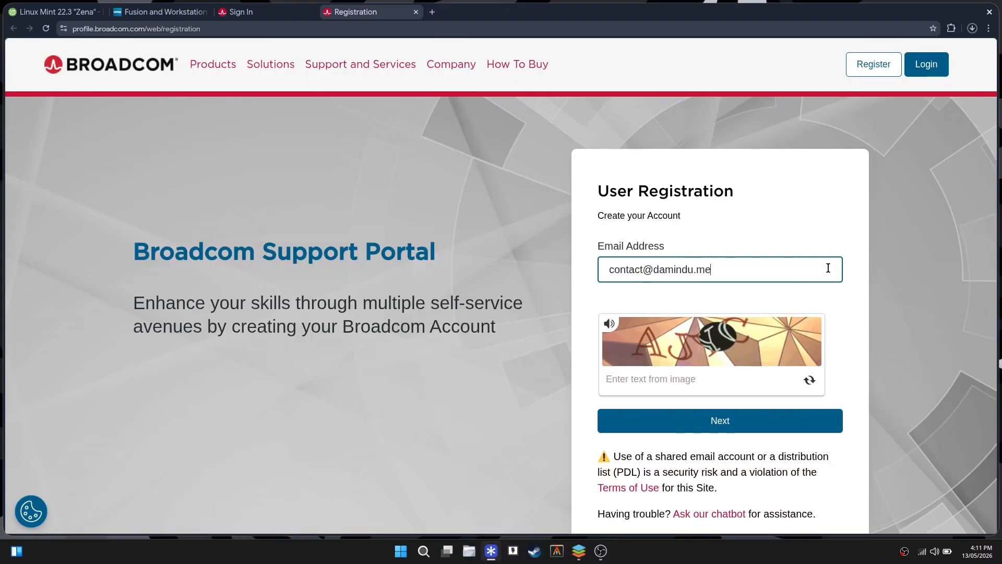
Enter the captcha text, continue, and submit the pasted six-digit verification code.
{"action": "left_click", "coordinate": [762, 380]}
{"action": "type", "text": "AJY"}
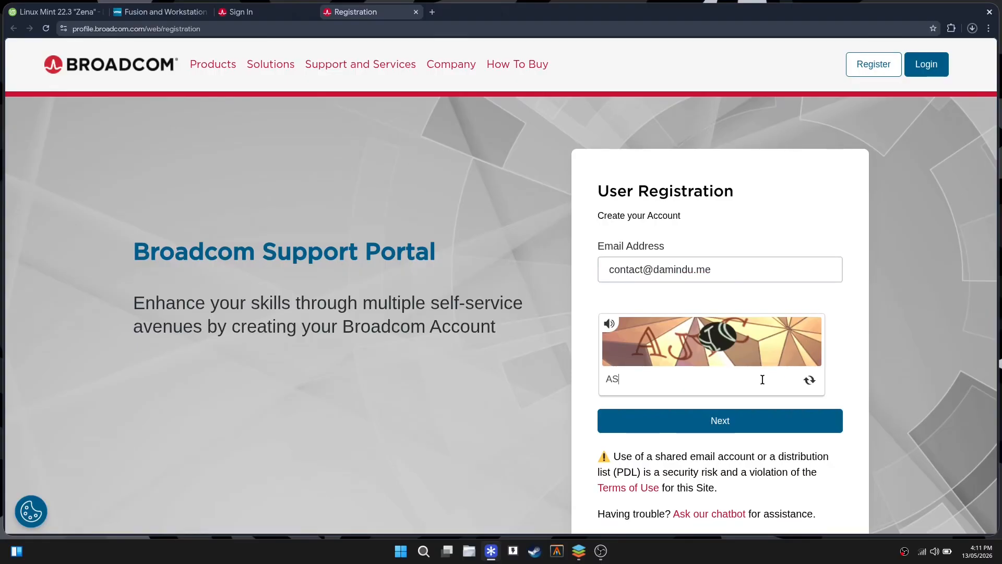
{"action": "type", "text": "C"}
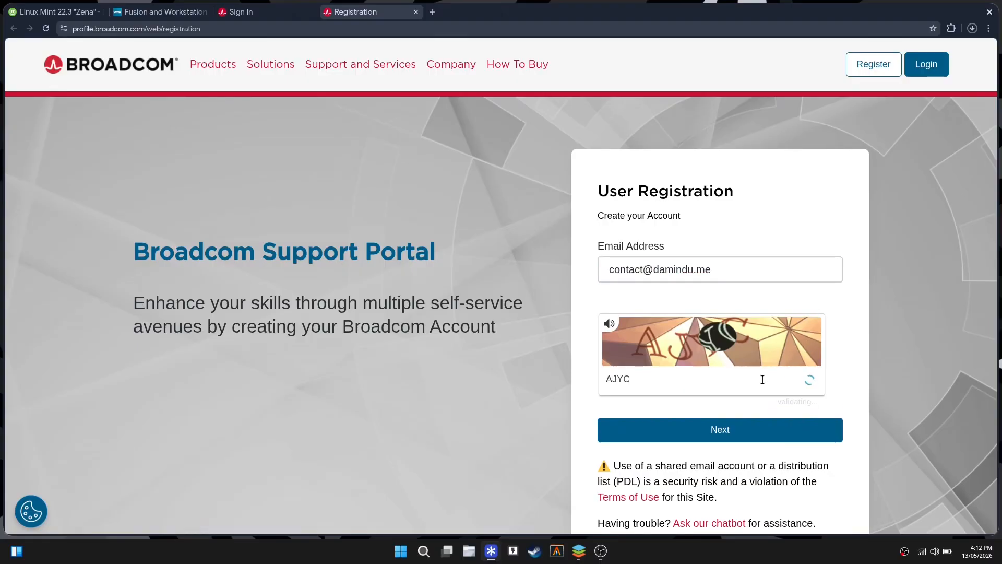
{"action": "left_click", "coordinate": [749, 431]}
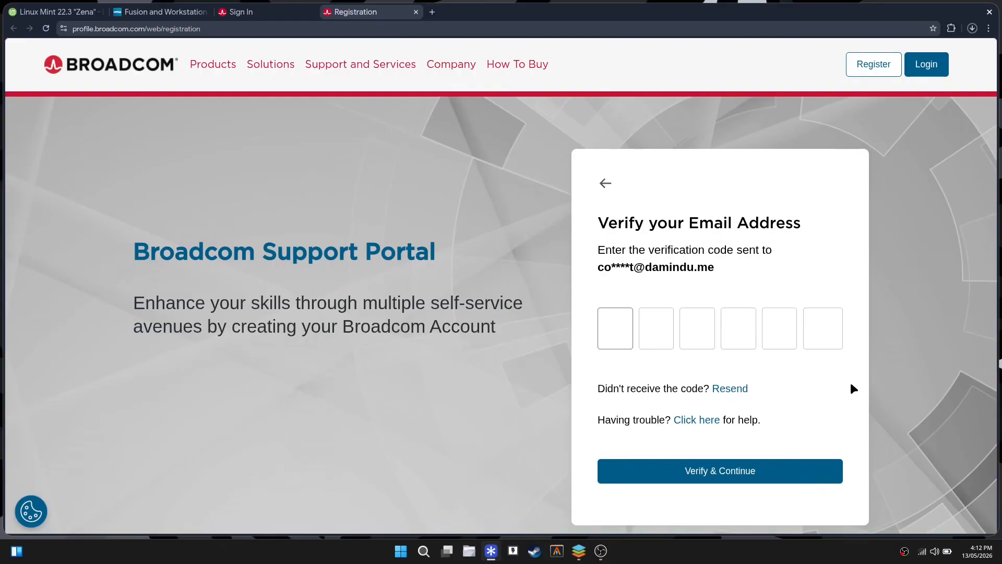
{"action": "key", "text": "ctrl+v"}
{"action": "left_click", "coordinate": [748, 472]}
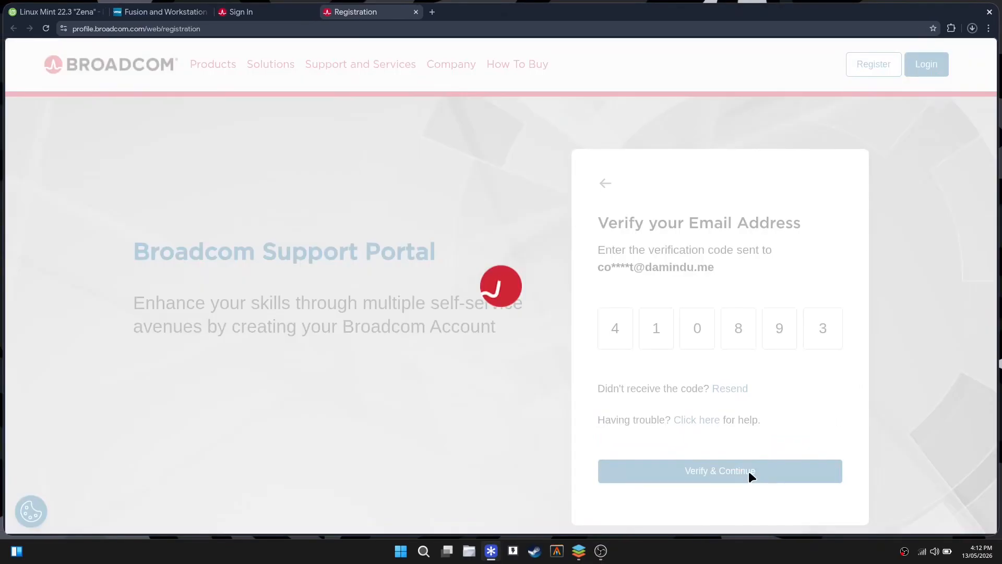
Fill in the registration details, create the account, and choose 'I'll do it later' for the profile.
{"action": "scroll", "coordinate": [862, 317], "scroll_direction": "down", "scroll_amount": 2}
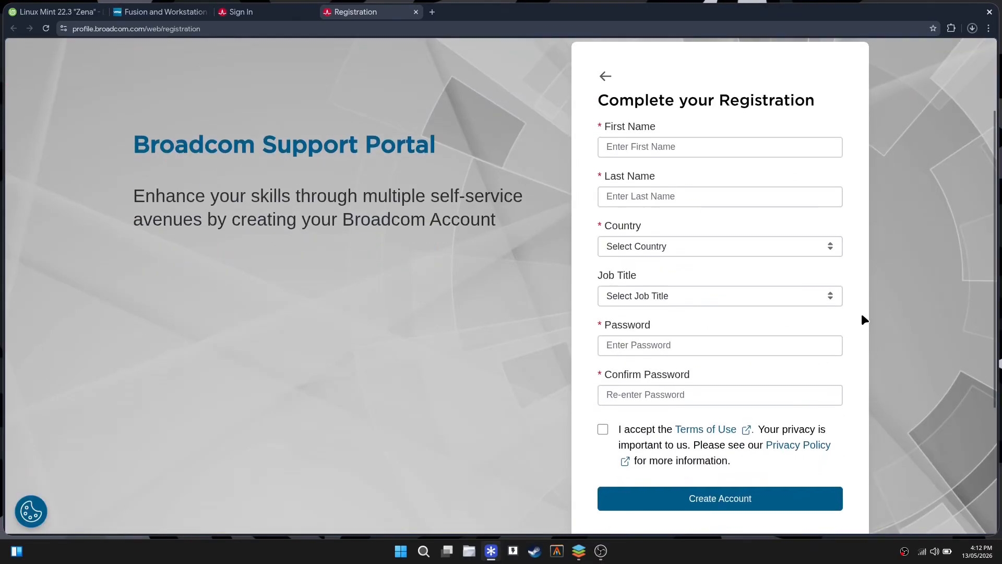
{"action": "scroll", "coordinate": [857, 316], "scroll_direction": "up", "scroll_amount": 1}
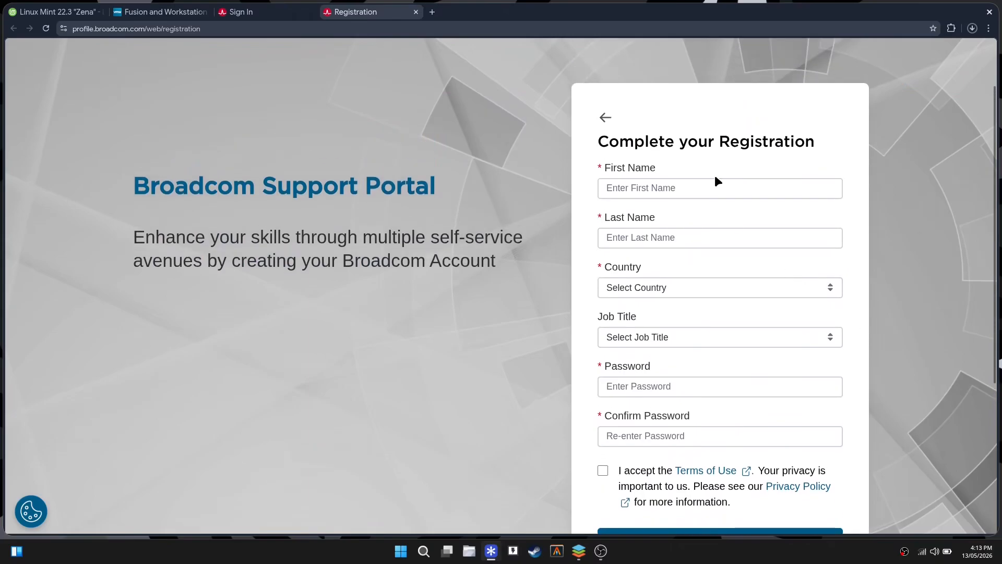
{"action": "left_click", "coordinate": [636, 184]}
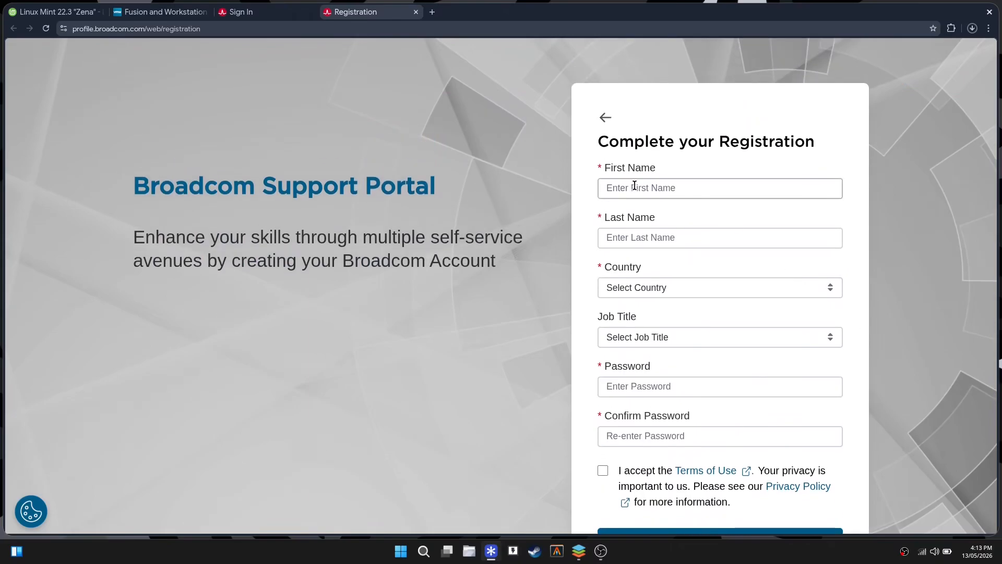
{"action": "scroll", "coordinate": [680, 244], "scroll_direction": "down", "scroll_amount": 2}
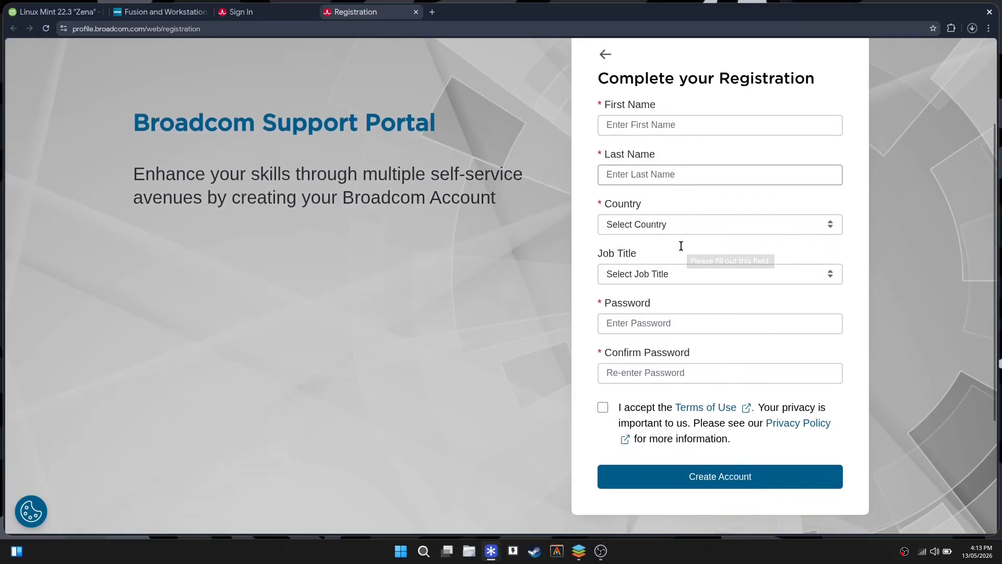
{"action": "scroll", "coordinate": [698, 208], "scroll_direction": "up", "scroll_amount": 2}
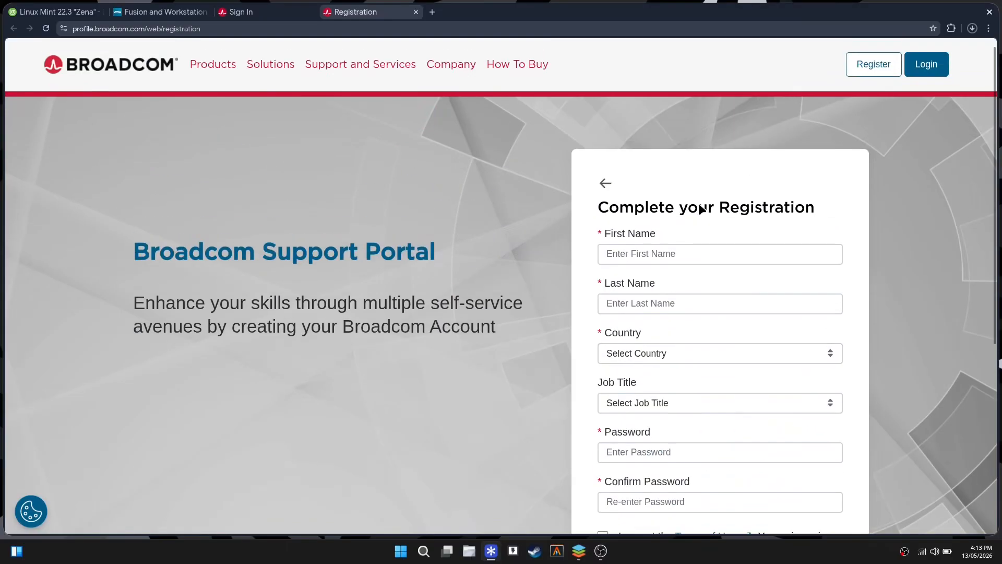
{"action": "scroll", "coordinate": [700, 209], "scroll_direction": "down", "scroll_amount": 2}
{"action": "scroll", "coordinate": [700, 209], "scroll_direction": "up", "scroll_amount": 3}
{"action": "scroll", "coordinate": [700, 208], "scroll_direction": "down", "scroll_amount": 2}
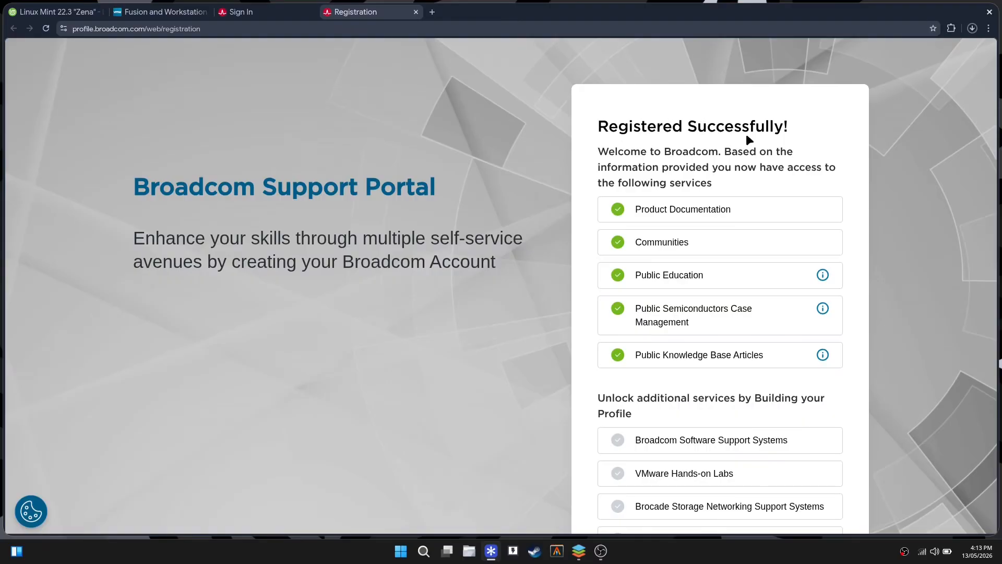
{"action": "scroll", "coordinate": [724, 167], "scroll_direction": "down", "scroll_amount": 3}
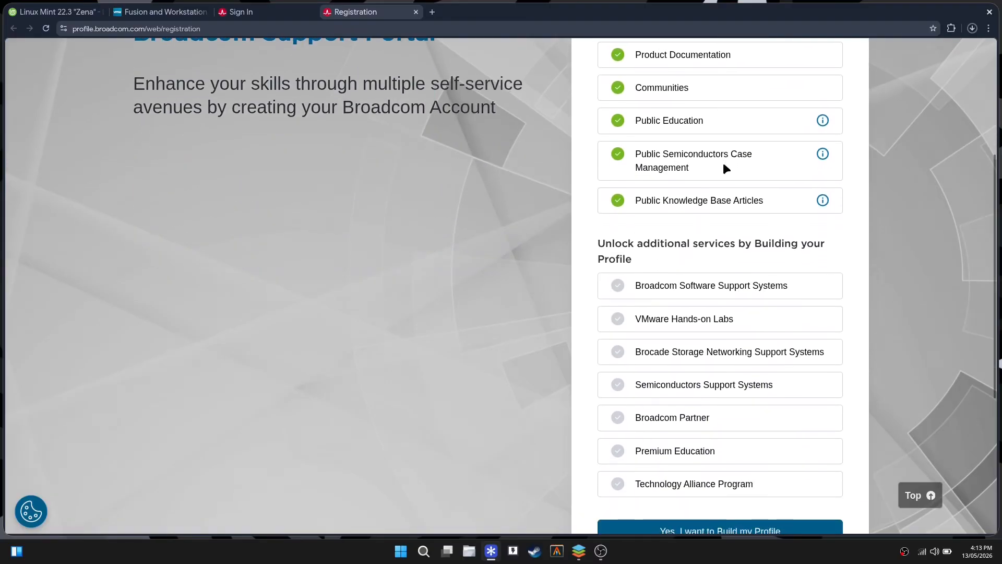
{"action": "scroll", "coordinate": [723, 167], "scroll_direction": "down", "scroll_amount": 2}
{"action": "left_click", "coordinate": [713, 455]}
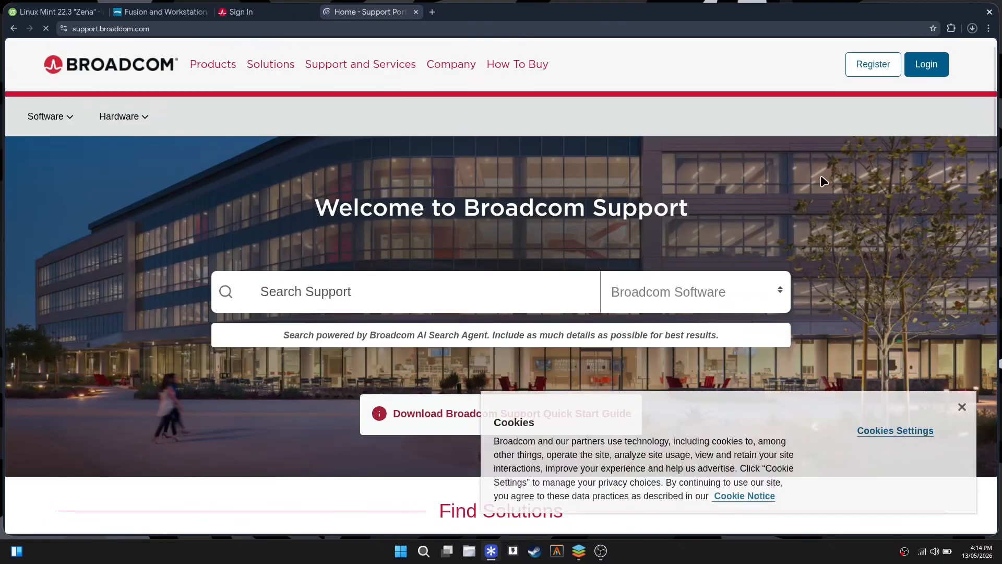
Dismiss the support portal welcome message and close the Home tab.
{"action": "scroll", "coordinate": [821, 177], "scroll_direction": "down", "scroll_amount": 5}
{"action": "scroll", "coordinate": [824, 181], "scroll_direction": "up", "scroll_amount": 5}
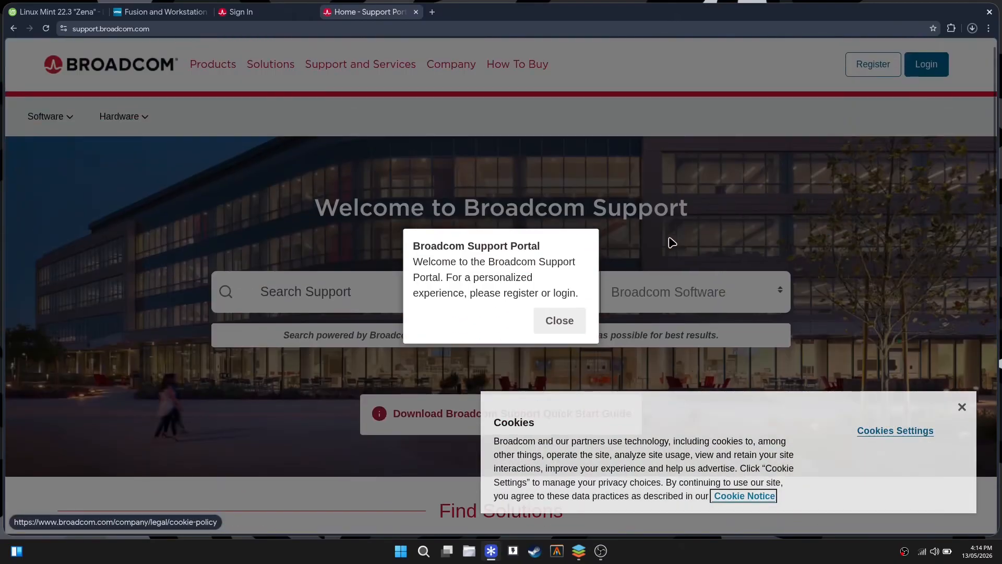
{"action": "left_click", "coordinate": [560, 321]}
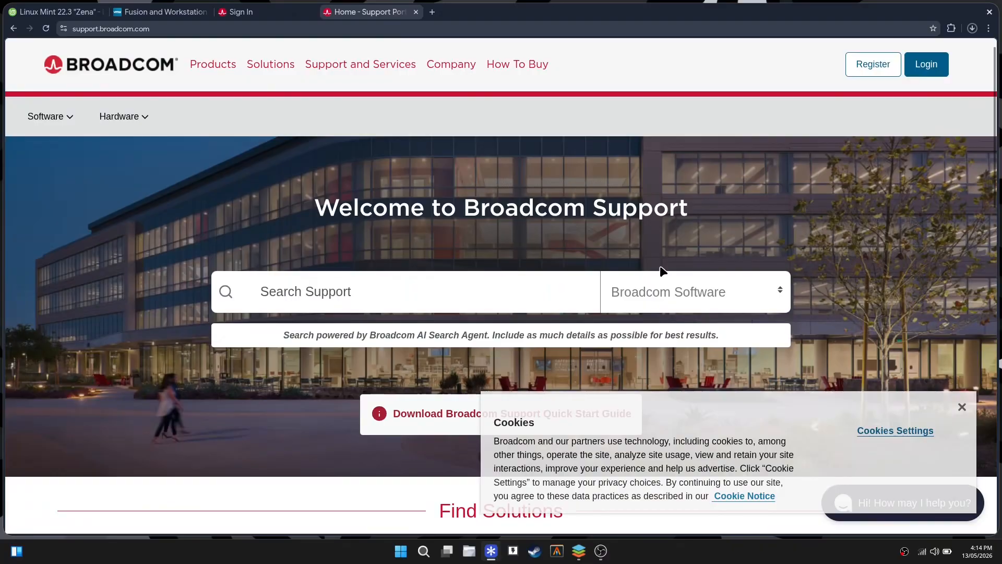
{"action": "key", "text": "ctrl+w"}
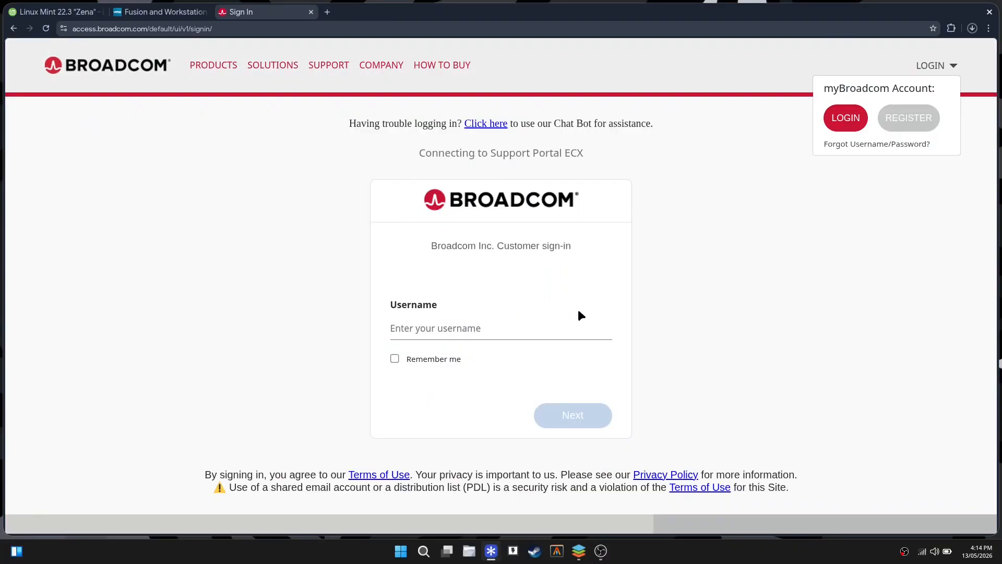
Sign in with the new account's username and password.
{"action": "left_click", "coordinate": [561, 332]}
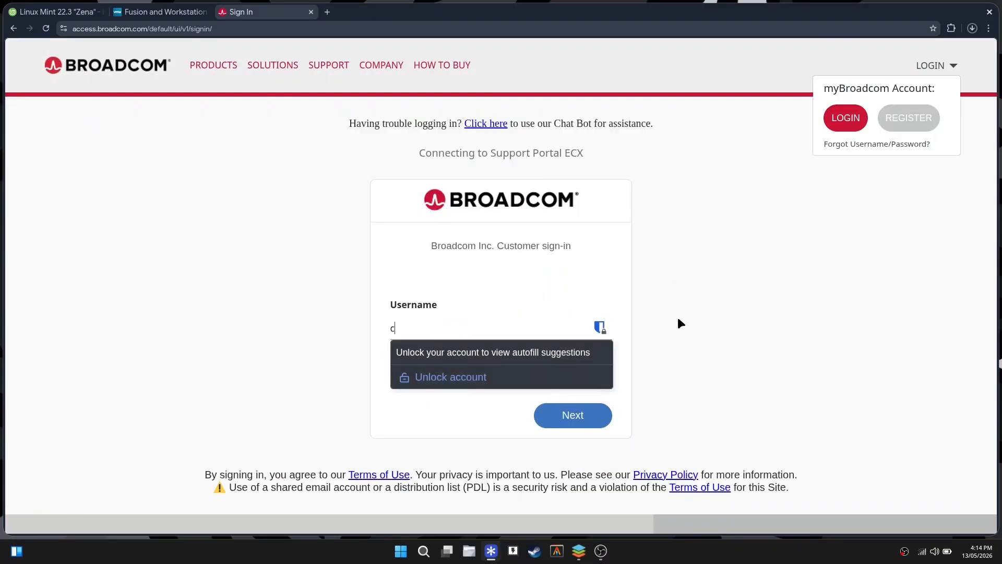
{"action": "left_click", "coordinate": [574, 415]}
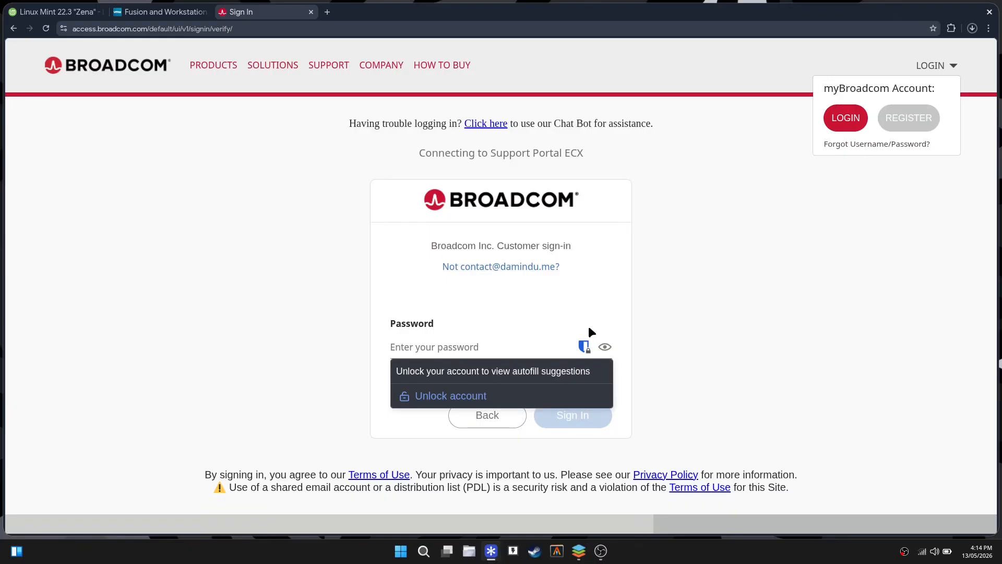
{"action": "type", "text": "****"}
{"action": "key", "text": "BackSpace"}
{"action": "key", "text": "BackSpace"}
{"action": "key", "text": "BackSpace"}
{"action": "key", "text": "BackSpace"}
{"action": "type", "text": "************"}
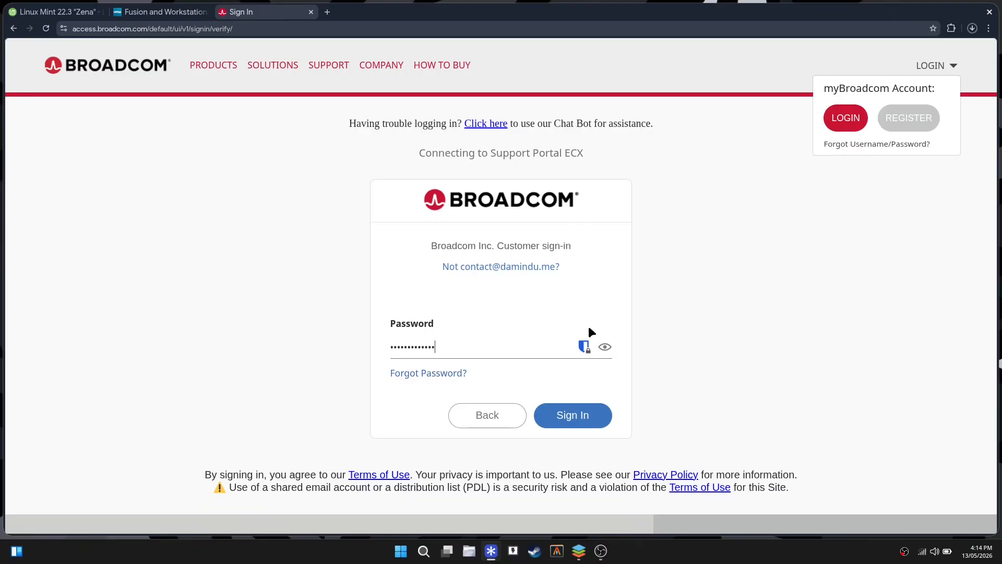
{"action": "left_click", "coordinate": [567, 414]}
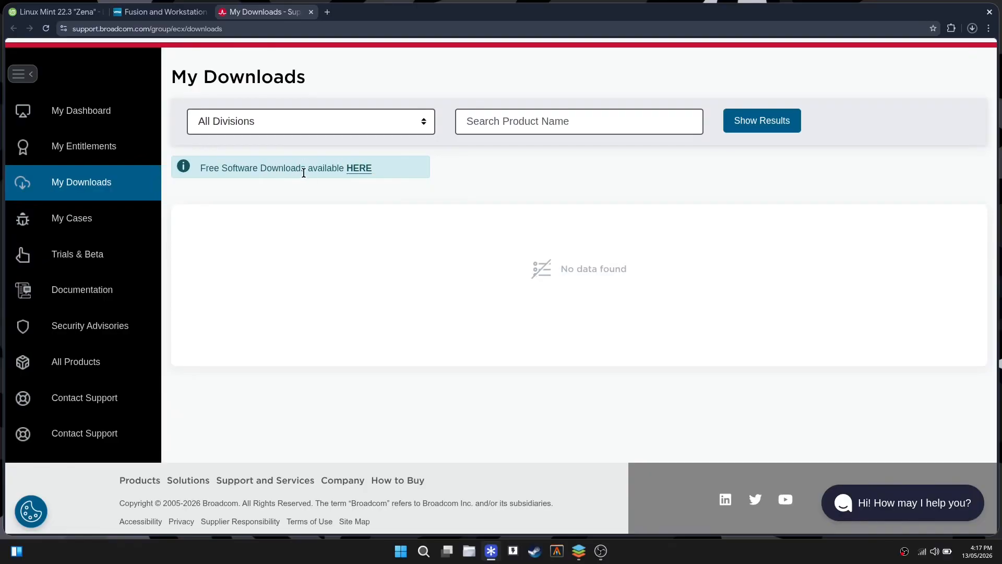
Open the Free Downloads list via the HERE link and scroll to VMware Workstation Pro.
{"action": "left_click", "coordinate": [358, 169]}
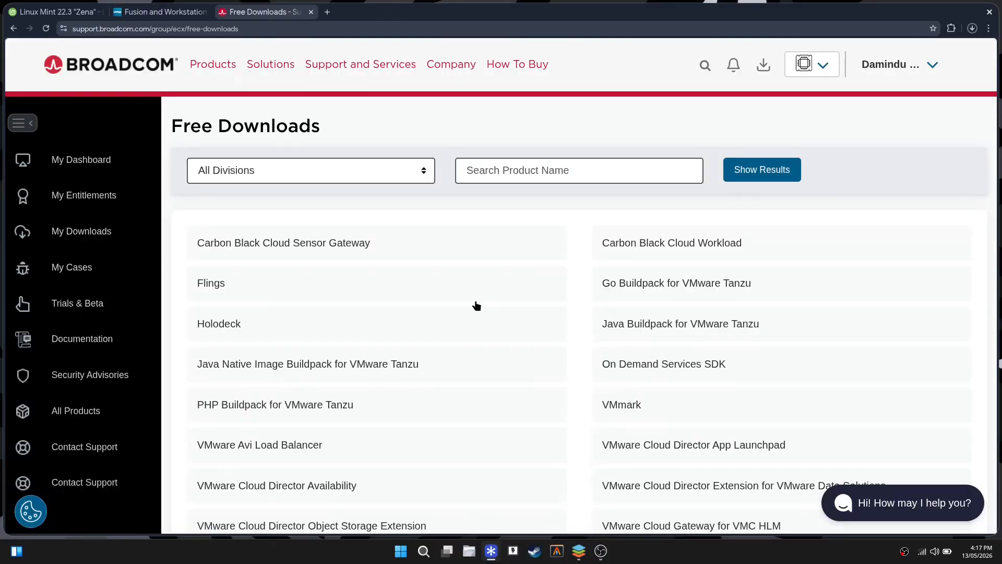
{"action": "scroll", "coordinate": [564, 293], "scroll_direction": "down", "scroll_amount": 5}
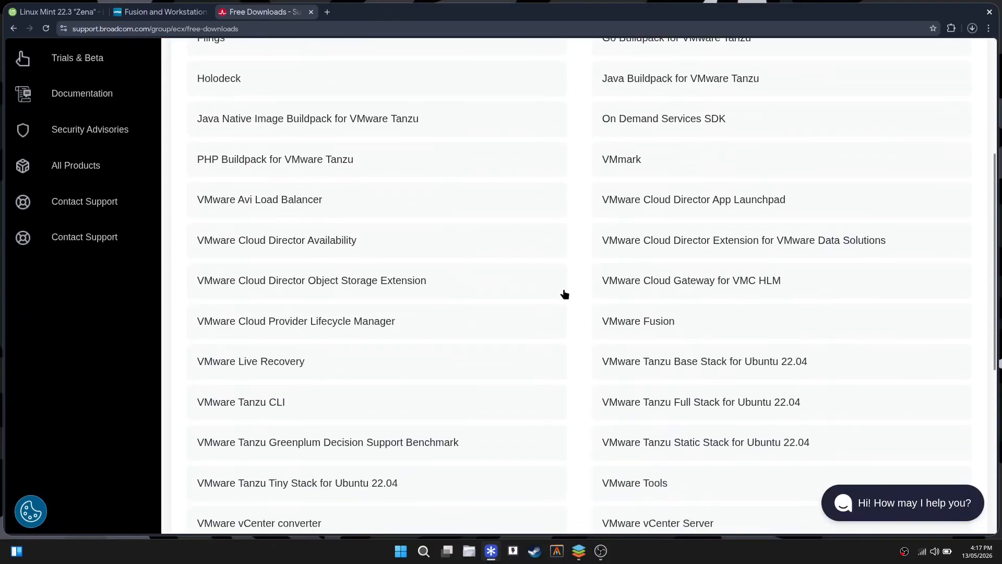
{"action": "scroll", "coordinate": [564, 294], "scroll_direction": "down", "scroll_amount": 3}
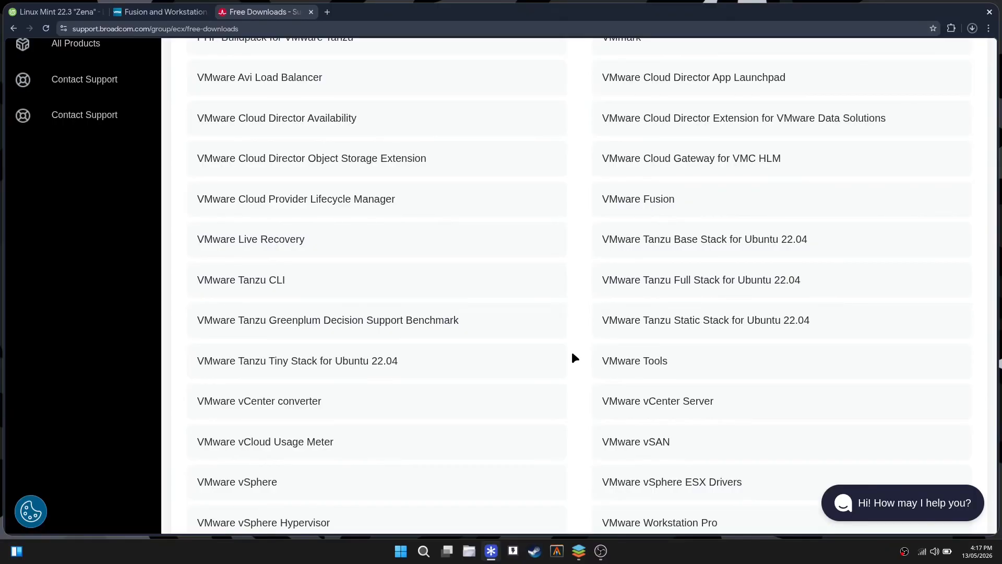
{"action": "scroll", "coordinate": [575, 356], "scroll_direction": "down", "scroll_amount": 5}
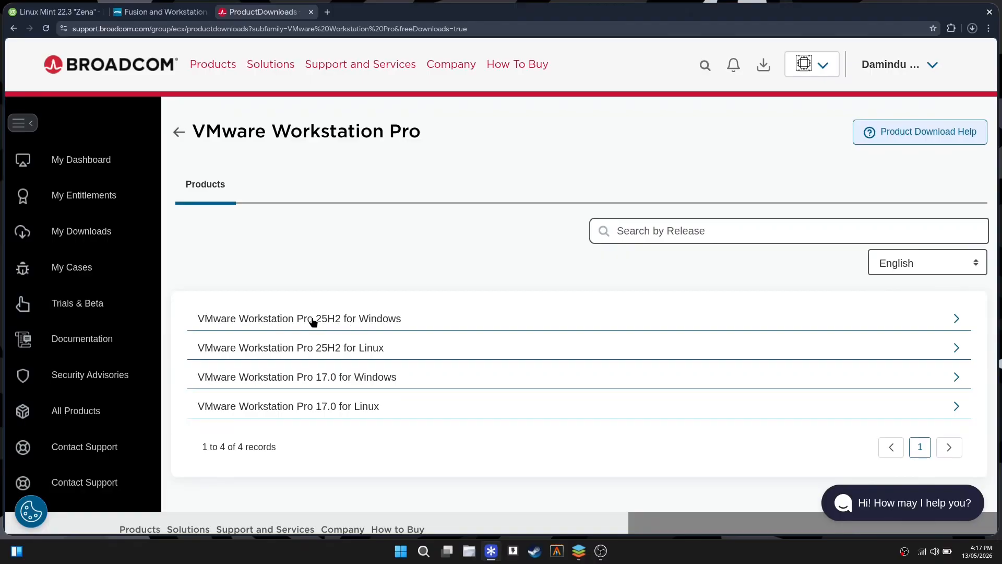
Expand the 25H2 Windows releases and open the 25H2u1 downloads.
{"action": "left_click", "coordinate": [379, 320]}
{"action": "scroll", "coordinate": [427, 384], "scroll_direction": "down", "scroll_amount": 3}
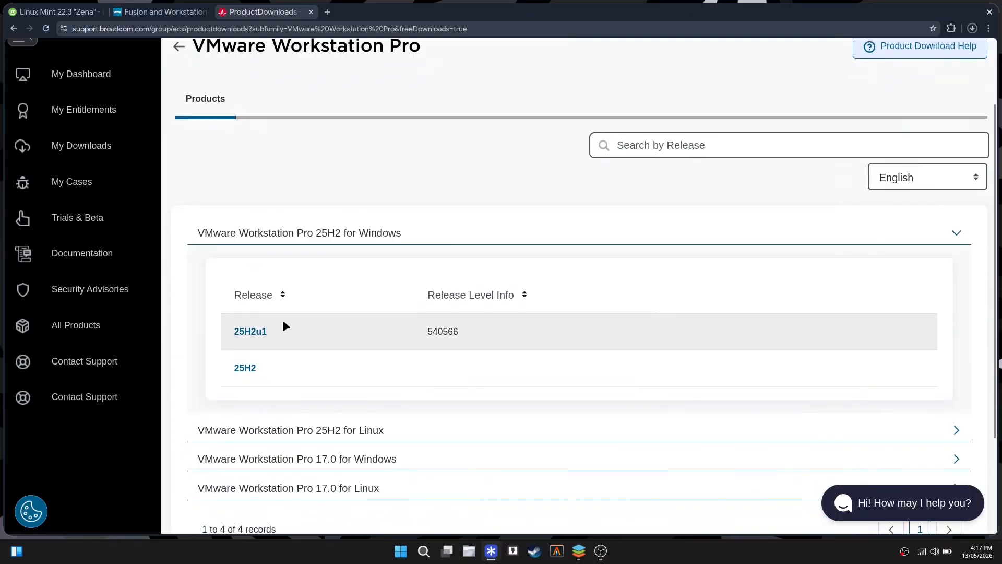
{"action": "left_click", "coordinate": [253, 331]}
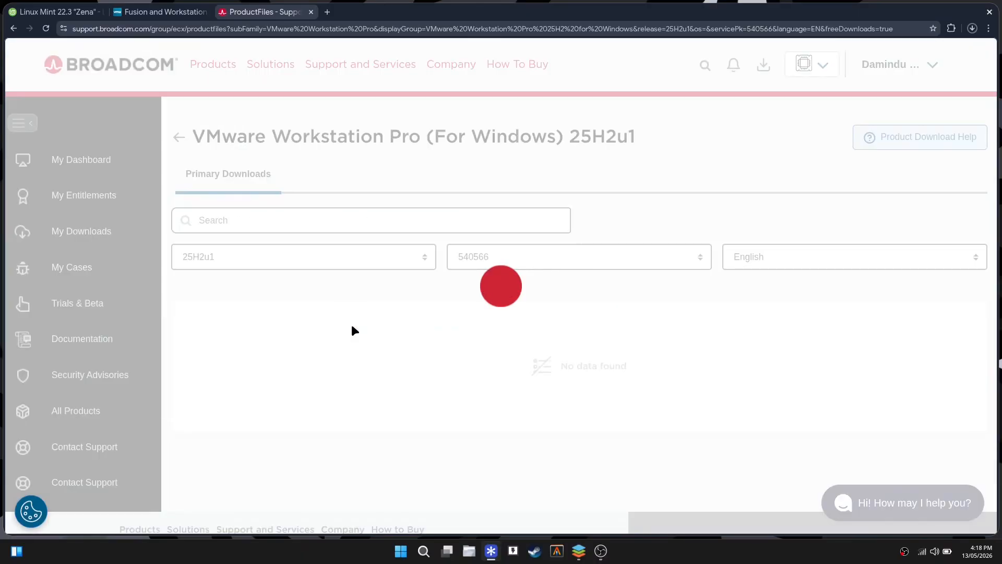
{"action": "scroll", "coordinate": [382, 336], "scroll_direction": "down", "scroll_amount": 2}
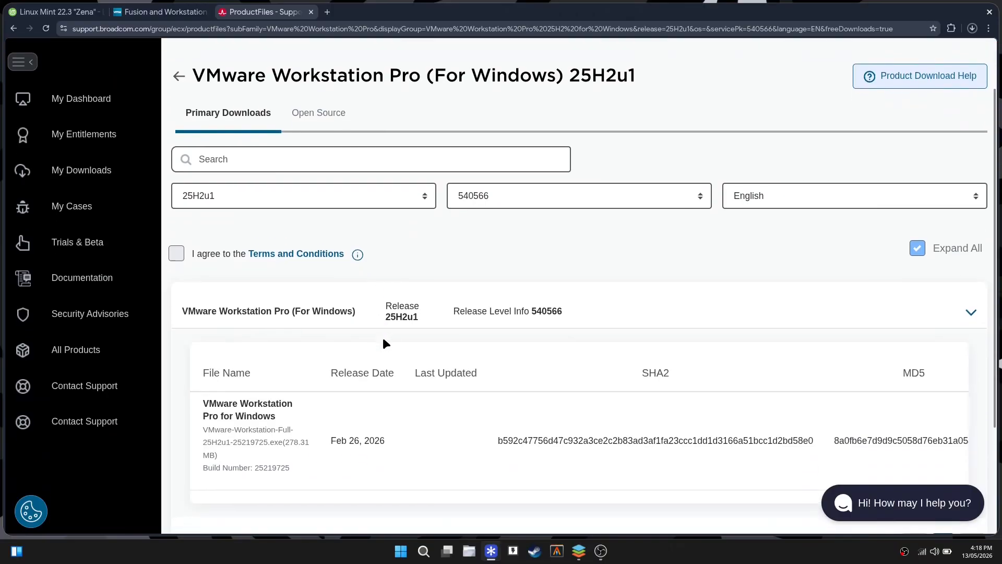
Review the License and Service Terms, tick 'I agree to the Terms and Conditions', and close the terms tab.
{"action": "left_click", "coordinate": [302, 257]}
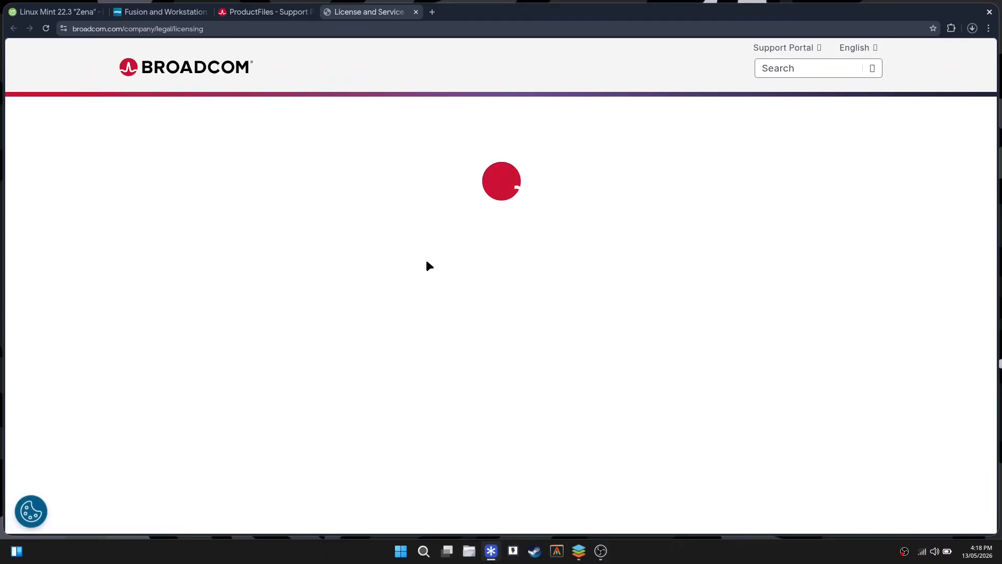
{"action": "scroll", "coordinate": [472, 309], "scroll_direction": "down", "scroll_amount": 5}
{"action": "scroll", "coordinate": [472, 310], "scroll_direction": "up", "scroll_amount": 5}
{"action": "scroll", "coordinate": [472, 309], "scroll_direction": "down", "scroll_amount": 15}
{"action": "scroll", "coordinate": [472, 308], "scroll_direction": "up", "scroll_amount": 15}
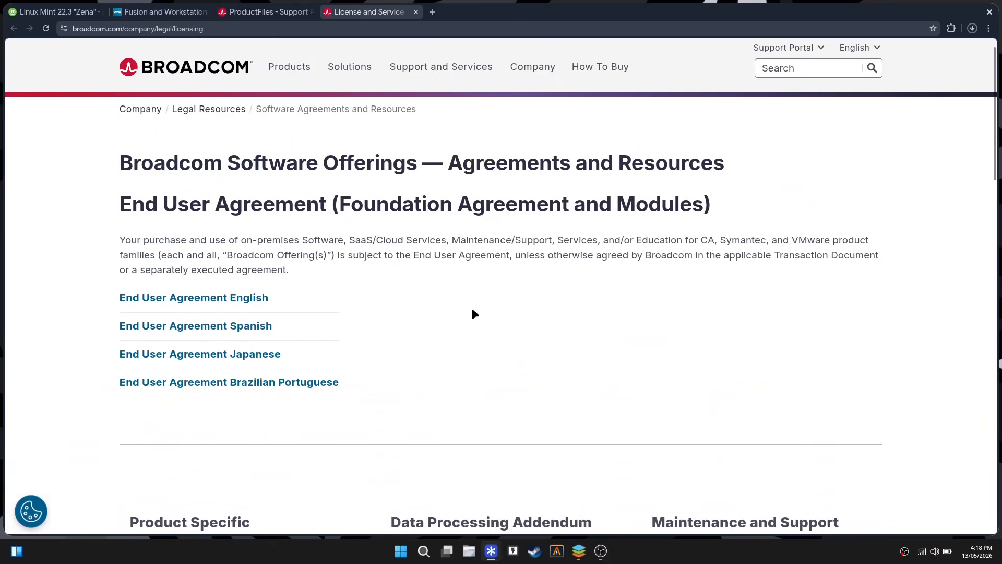
{"action": "left_click", "coordinate": [290, 13]}
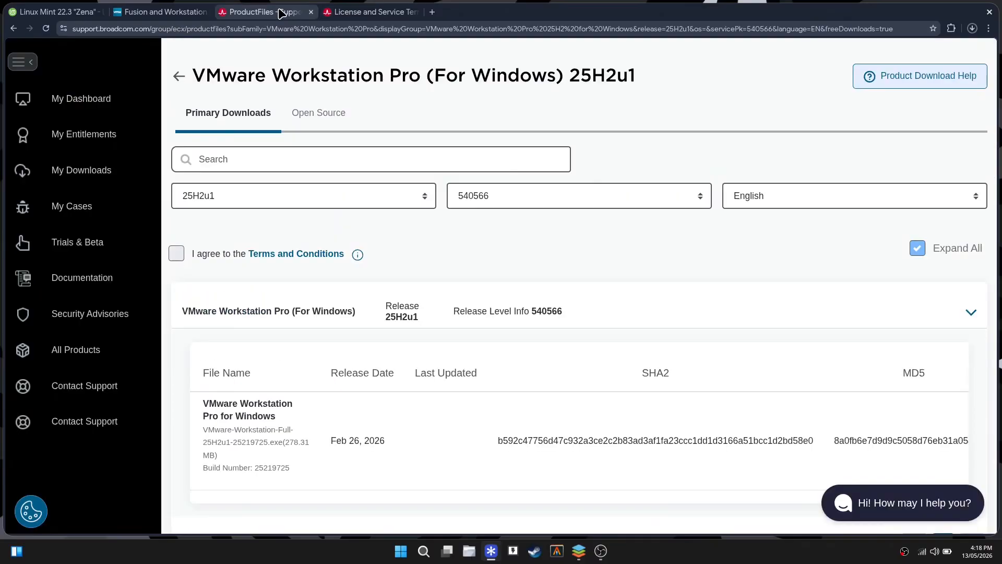
{"action": "left_click", "coordinate": [174, 258]}
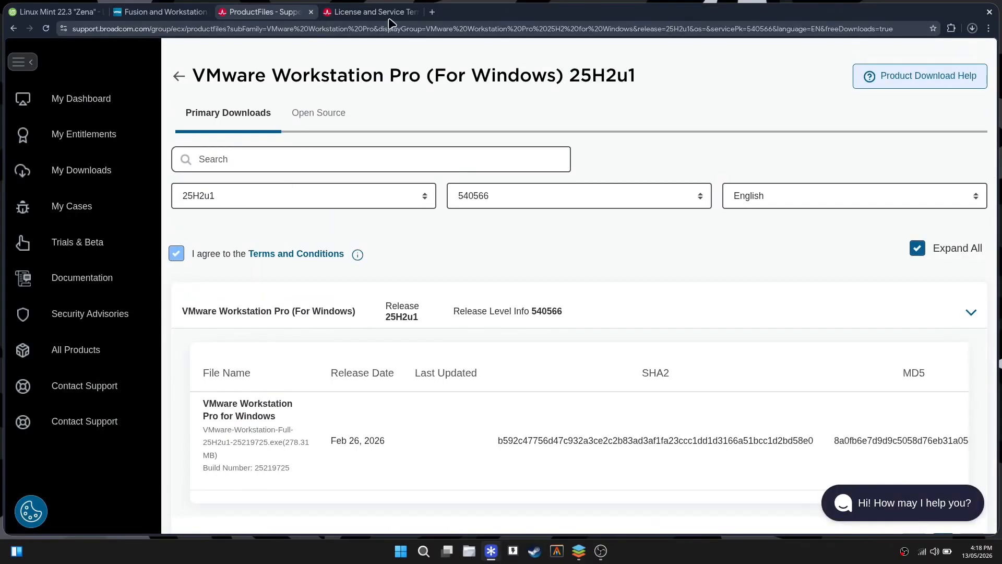
{"action": "left_click", "coordinate": [419, 11]}
Scroll the file table right and request the 278.31 MB Workstation Pro for Windows installer.
{"action": "scroll", "coordinate": [523, 277], "scroll_direction": "down", "scroll_amount": 3}
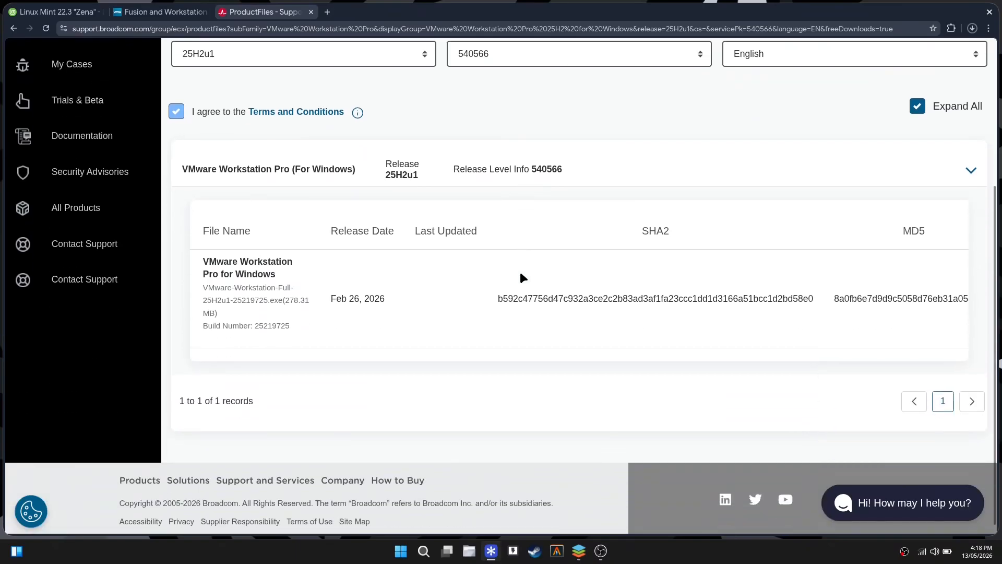
{"action": "scroll", "coordinate": [523, 278], "scroll_direction": "up", "scroll_amount": 4}
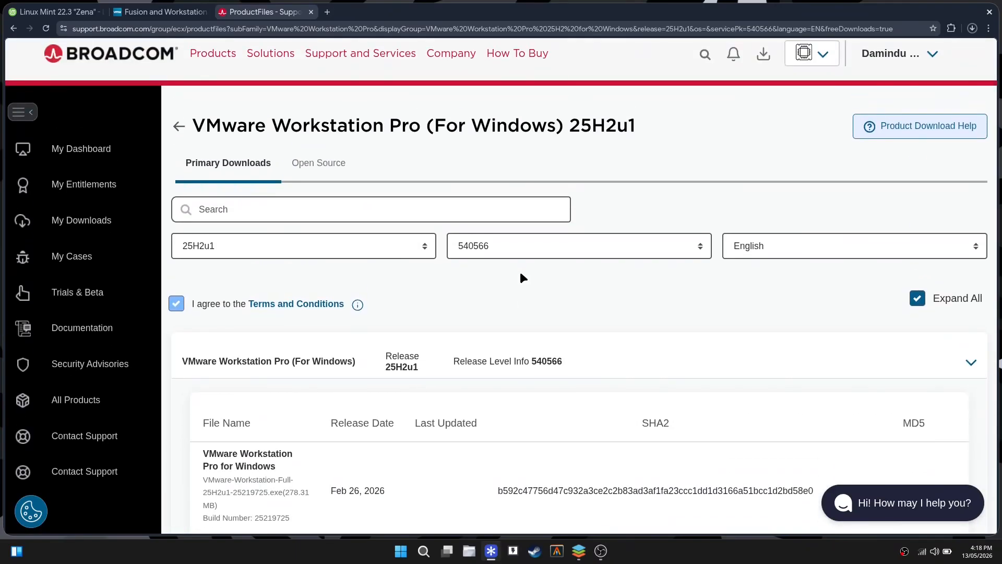
{"action": "scroll", "coordinate": [520, 273], "scroll_direction": "down", "scroll_amount": 2}
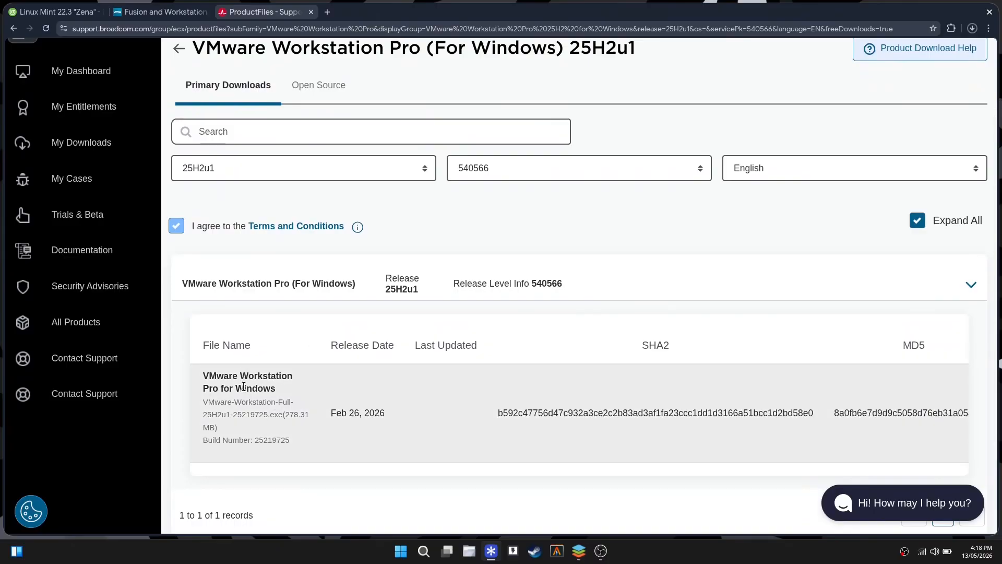
{"action": "left_click", "coordinate": [320, 283]}
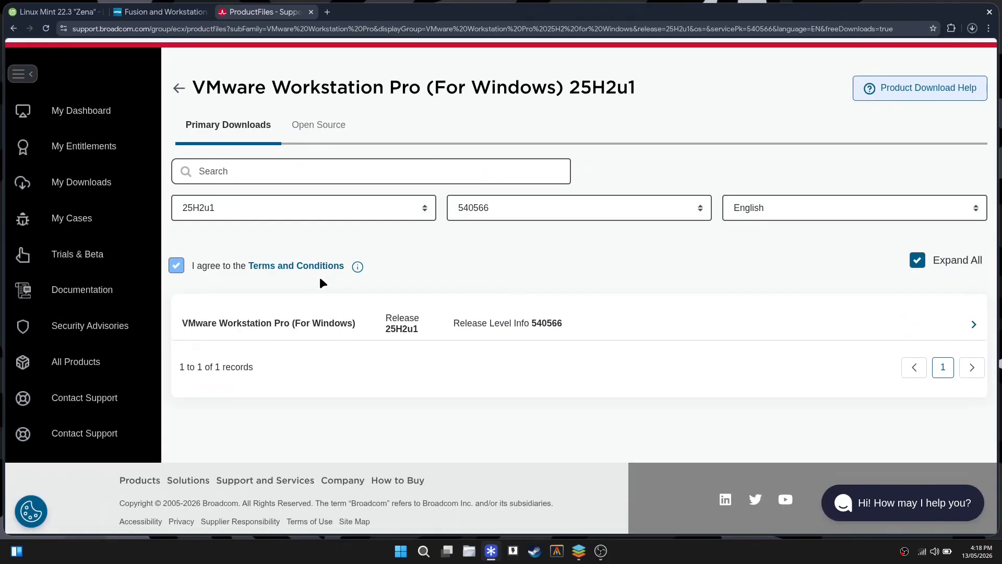
{"action": "left_click", "coordinate": [324, 325]}
{"action": "scroll", "coordinate": [444, 339], "scroll_direction": "down", "scroll_amount": 3}
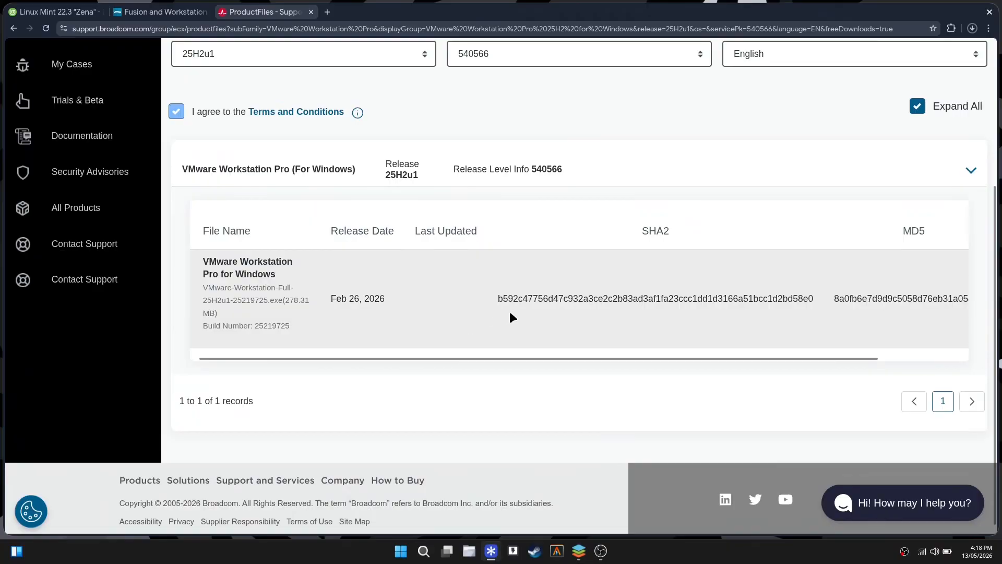
{"action": "scroll", "coordinate": [523, 315], "scroll_direction": "right", "scroll_amount": 3}
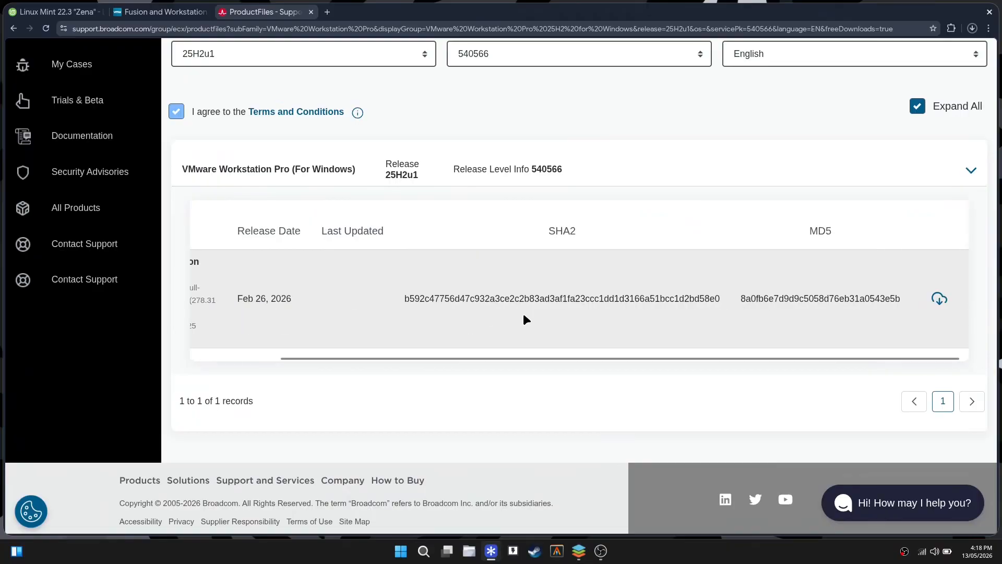
{"action": "left_click", "coordinate": [940, 300]}
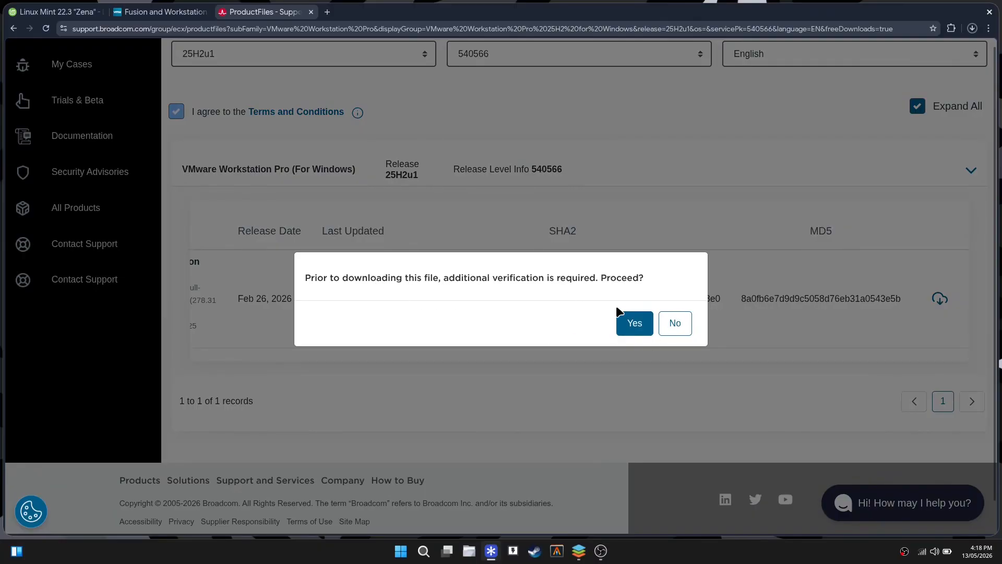
Accept additional verification, get past the Trade Compliance form, and start the installer's HTTPS download.
{"action": "left_click", "coordinate": [629, 319]}
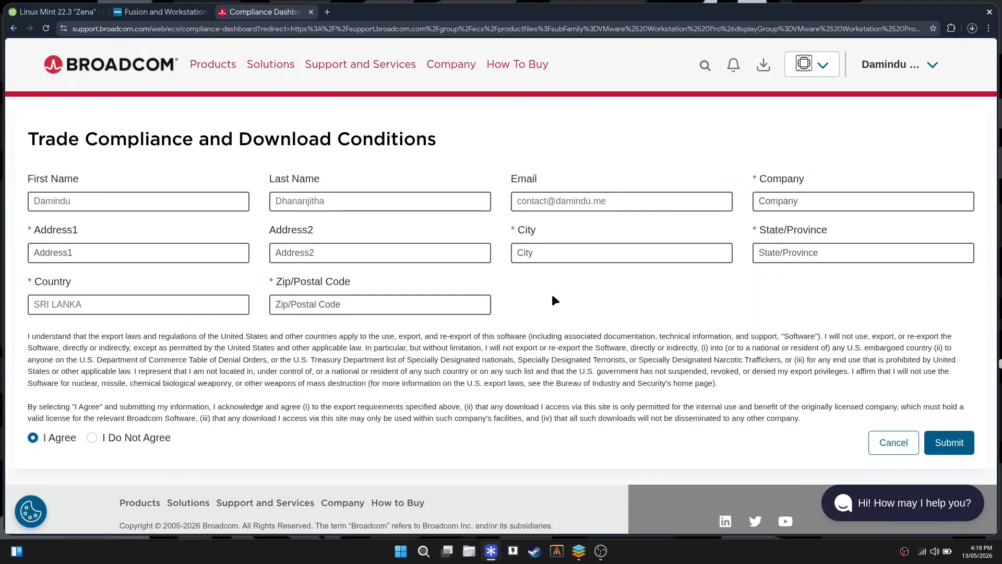
{"action": "scroll", "coordinate": [555, 299], "scroll_direction": "down", "scroll_amount": 1}
{"action": "scroll", "coordinate": [434, 303], "scroll_direction": "up", "scroll_amount": 1}
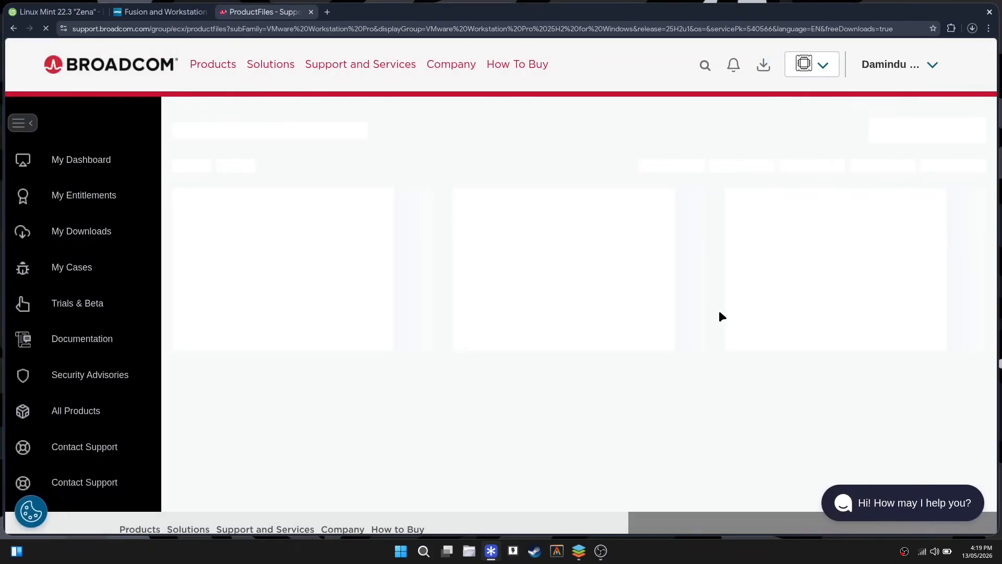
{"action": "scroll", "coordinate": [720, 313], "scroll_direction": "down", "scroll_amount": 1}
{"action": "scroll", "coordinate": [720, 314], "scroll_direction": "down", "scroll_amount": 3}
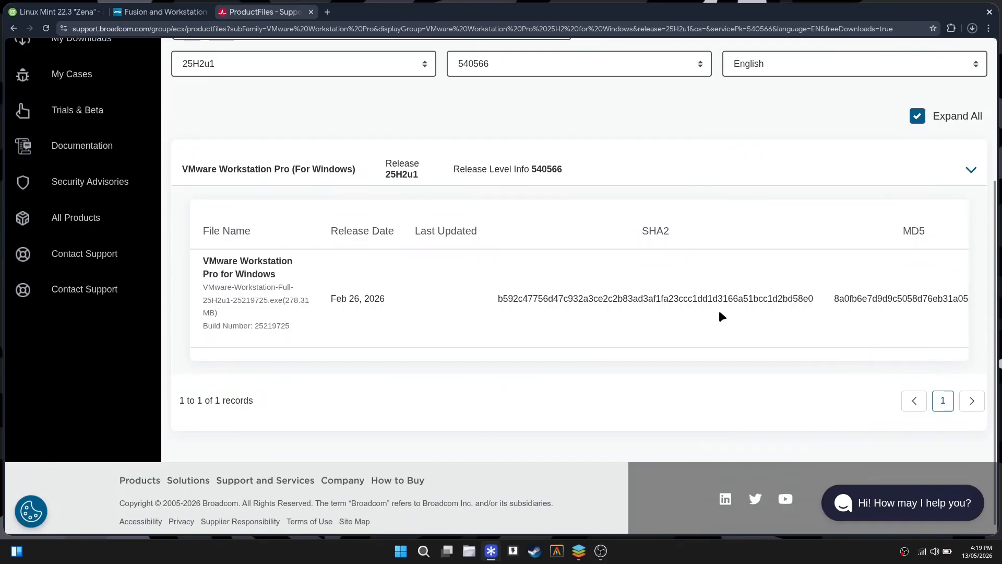
{"action": "scroll", "coordinate": [719, 313], "scroll_direction": "up", "scroll_amount": 1}
{"action": "scroll", "coordinate": [720, 311], "scroll_direction": "right", "scroll_amount": 2}
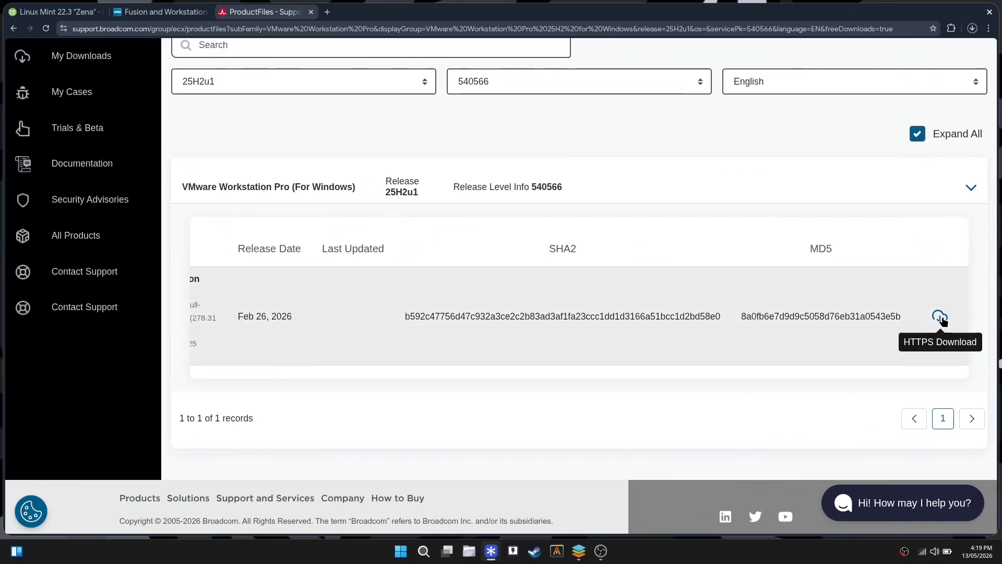
{"action": "left_click", "coordinate": [940, 317]}
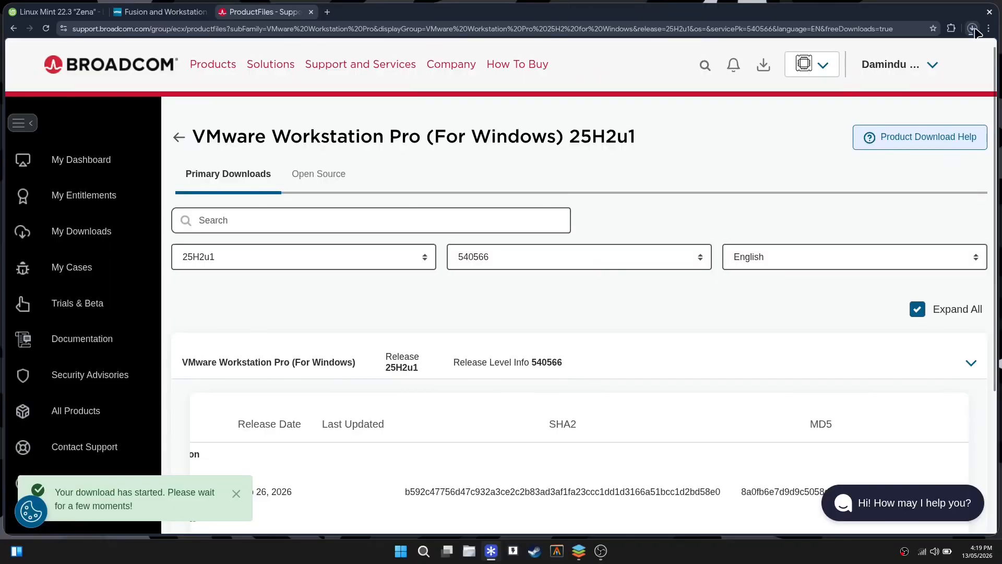
Cancel the Workstation installer and paused Linux Mint ISO downloads in Chrome's download list.
{"action": "left_click", "coordinate": [973, 28]}
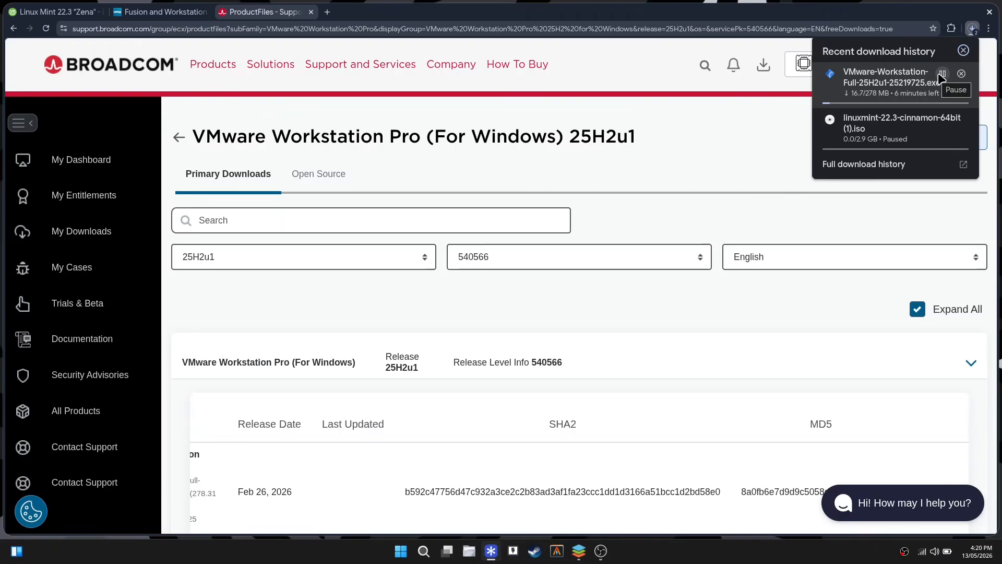
{"action": "left_click", "coordinate": [962, 74]}
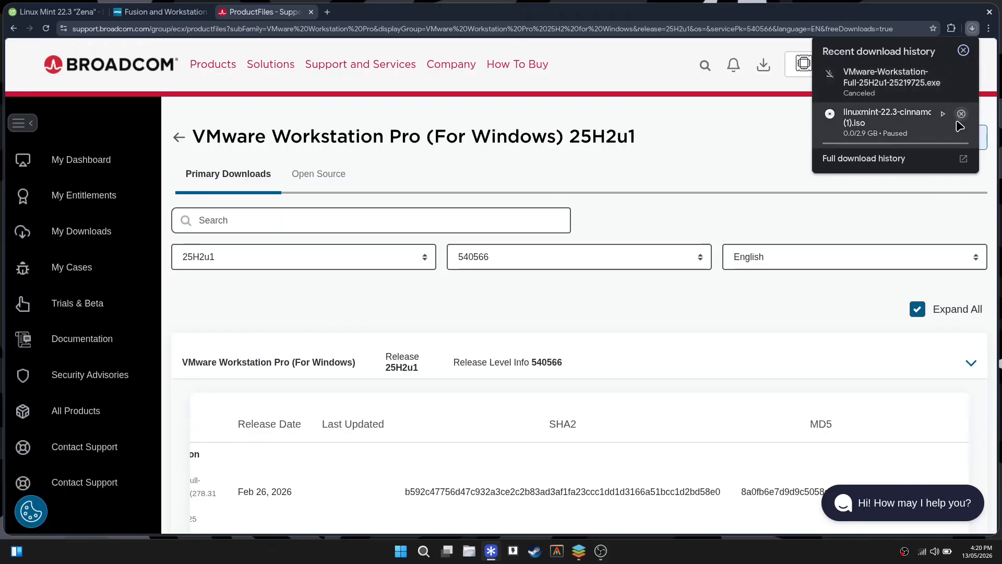
{"action": "left_click", "coordinate": [961, 114]}
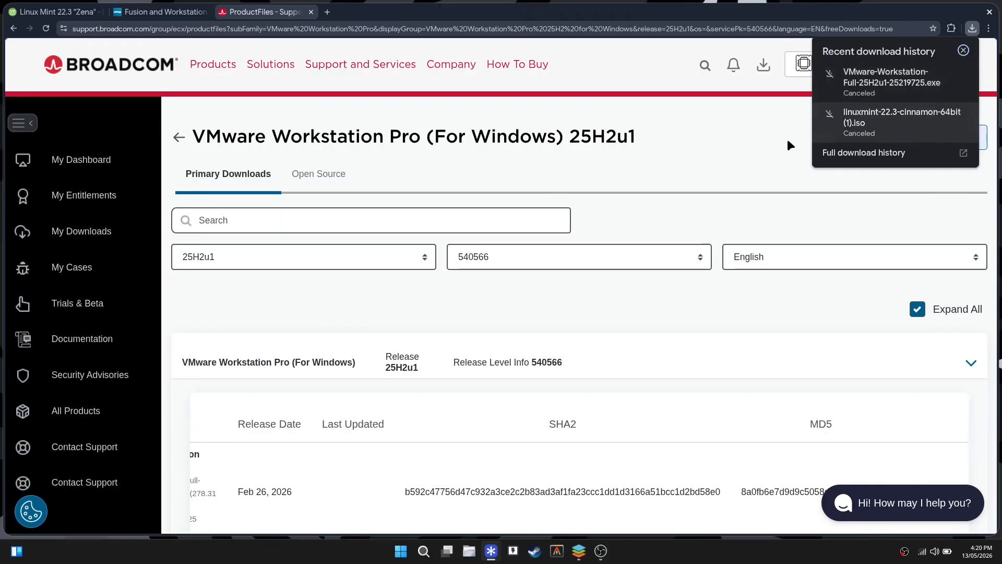
{"action": "left_click", "coordinate": [753, 136]}
{"action": "scroll", "coordinate": [791, 190], "scroll_direction": "down", "scroll_amount": 4}
{"action": "scroll", "coordinate": [791, 189], "scroll_direction": "up", "scroll_amount": 4}
{"action": "left_click", "coordinate": [972, 28]}
{"action": "left_click", "coordinate": [750, 156]}
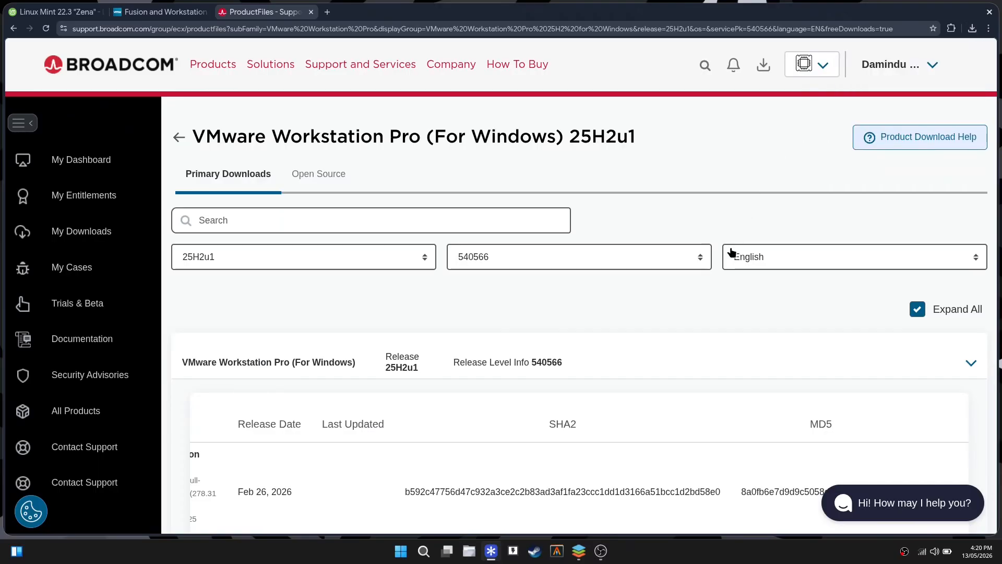
Show the desktop and launch VMware Workstation from a Start search for 'vmw'.
{"action": "key", "text": "super+d"}
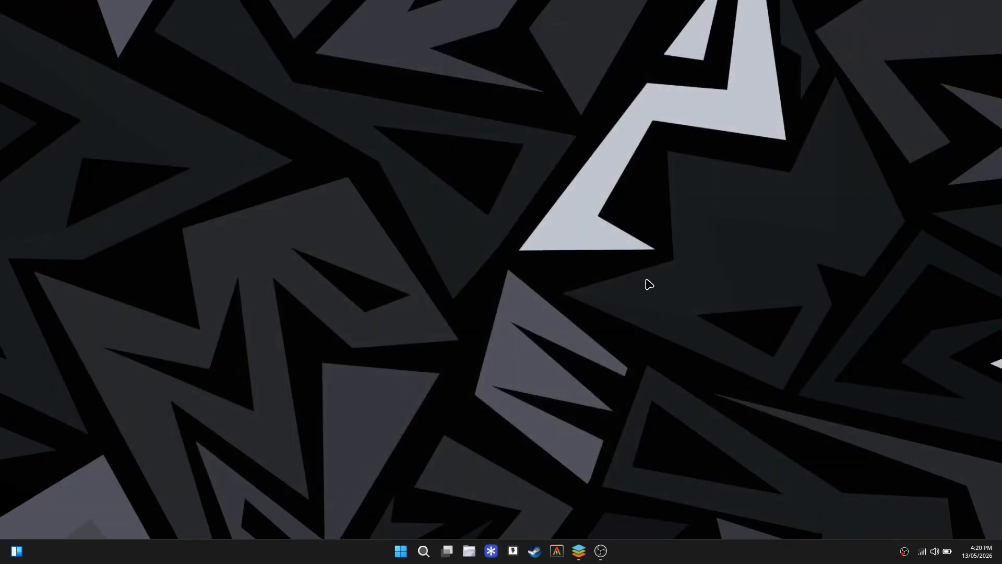
{"action": "key", "text": "super"}
{"action": "type", "text": "vmware"}
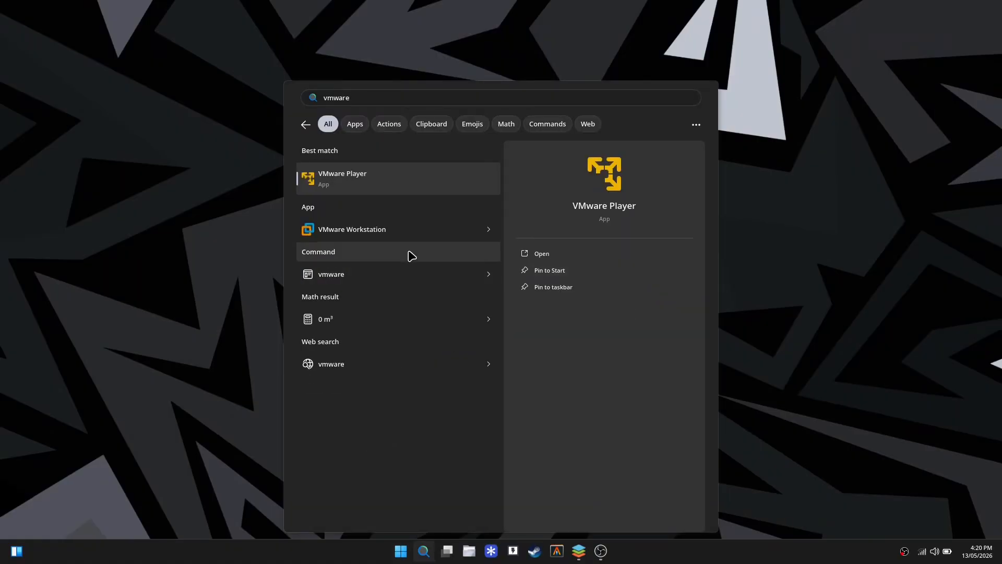
{"action": "left_click", "coordinate": [403, 229]}
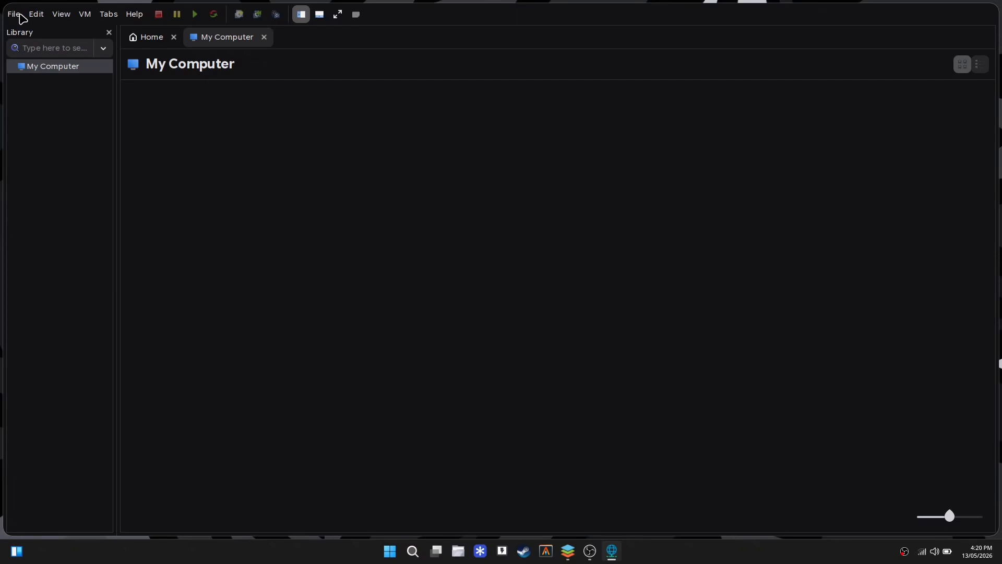
Start the New Virtual Machine wizard with the Typical configuration.
{"action": "left_click", "coordinate": [18, 15]}
{"action": "left_click", "coordinate": [19, 15]}
{"action": "left_click", "coordinate": [264, 37]}
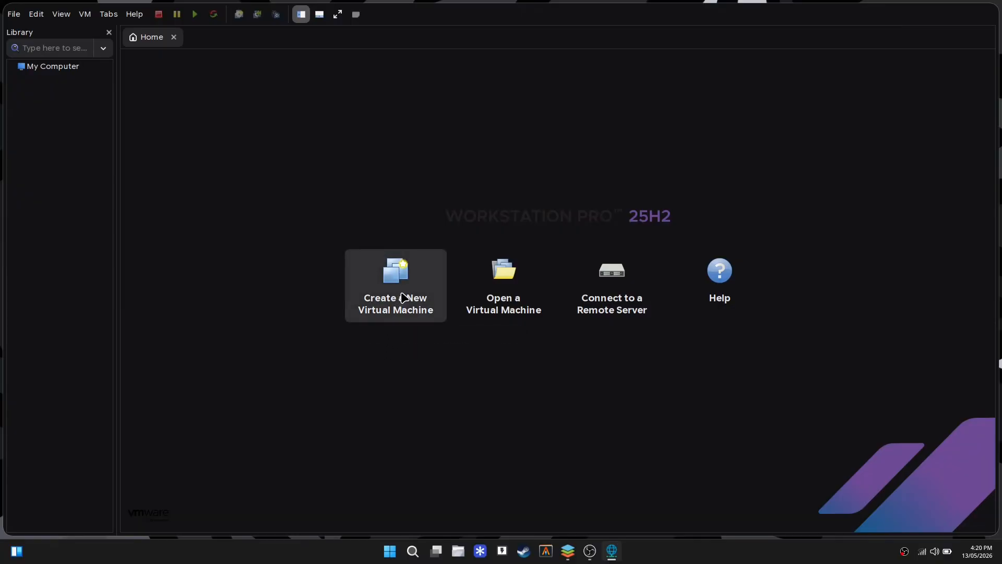
{"action": "left_click", "coordinate": [425, 284]}
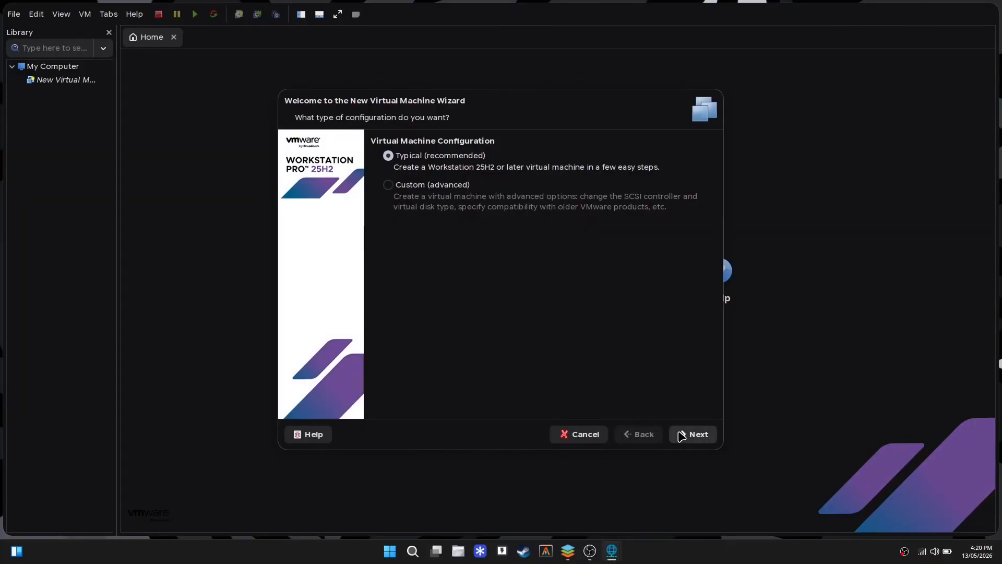
{"action": "left_click", "coordinate": [681, 435]}
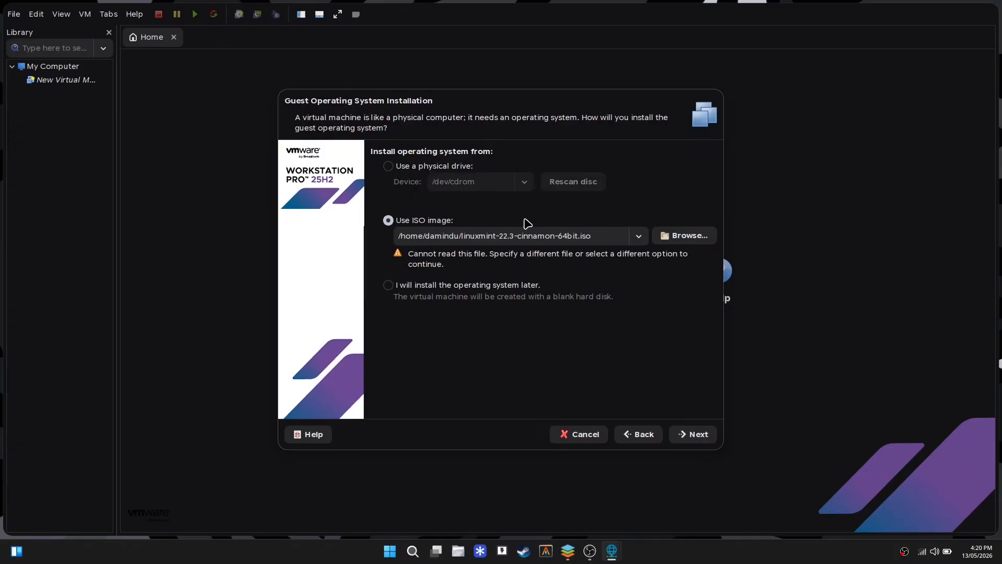
Choose linuxmint-22.3-cinnamon-64bit.iso from Downloads as the installer disc image.
{"action": "left_click", "coordinate": [663, 232]}
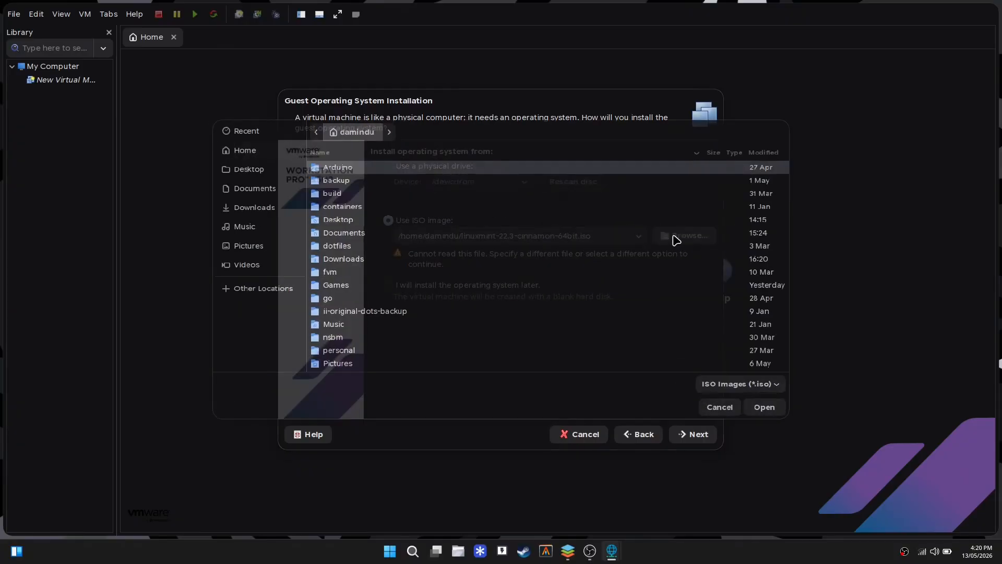
{"action": "left_click", "coordinate": [271, 205]}
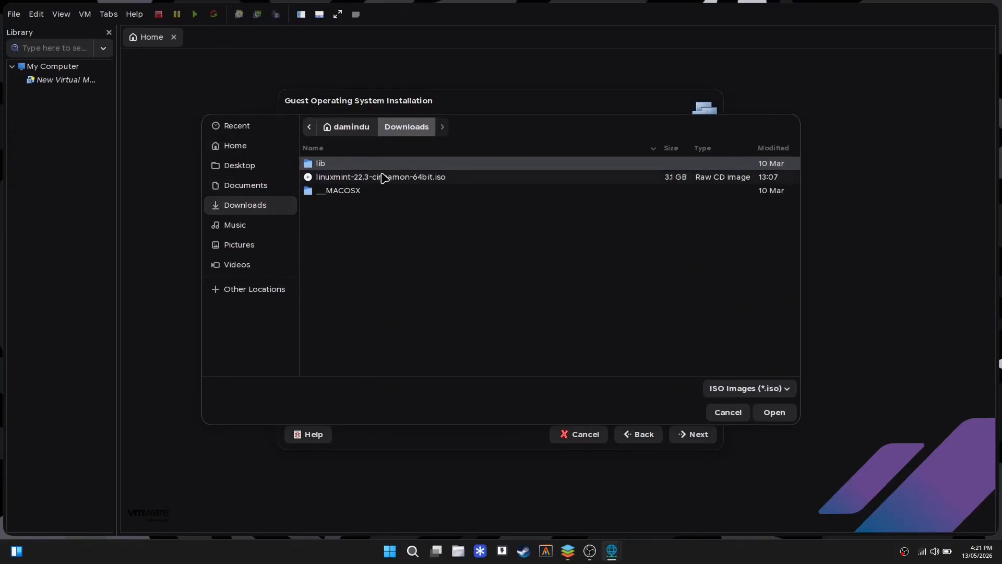
{"action": "left_click", "coordinate": [383, 178]}
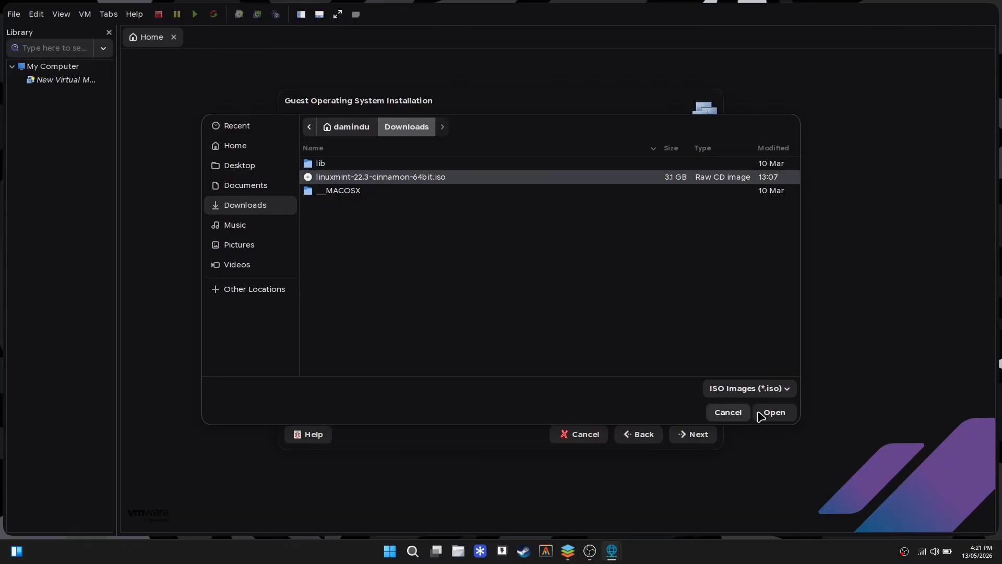
{"action": "left_click", "coordinate": [774, 413]}
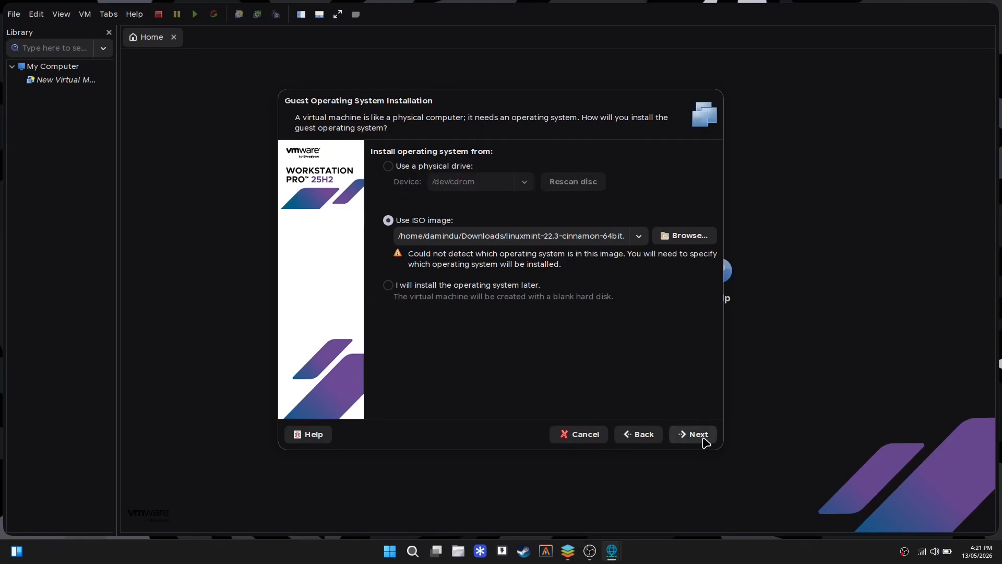
Keep Linux, Ubuntu as the guest operating system.
{"action": "left_click", "coordinate": [699, 435]}
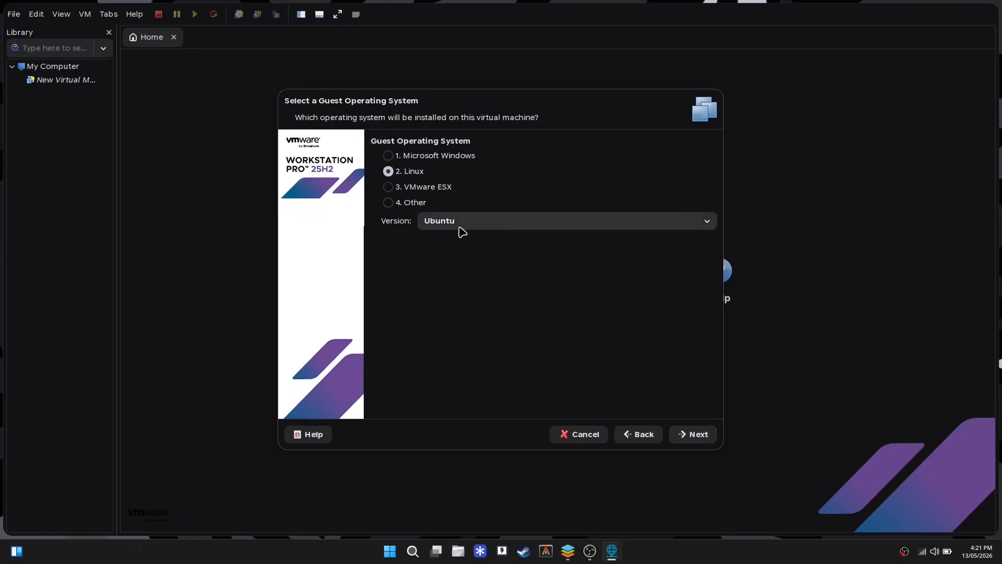
{"action": "left_click", "coordinate": [388, 155]}
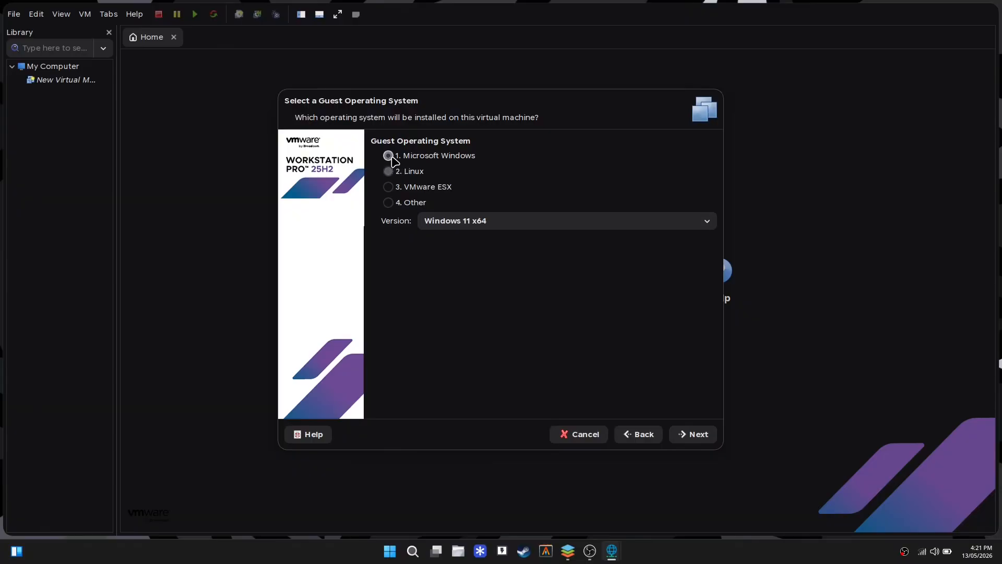
{"action": "left_click", "coordinate": [406, 173]}
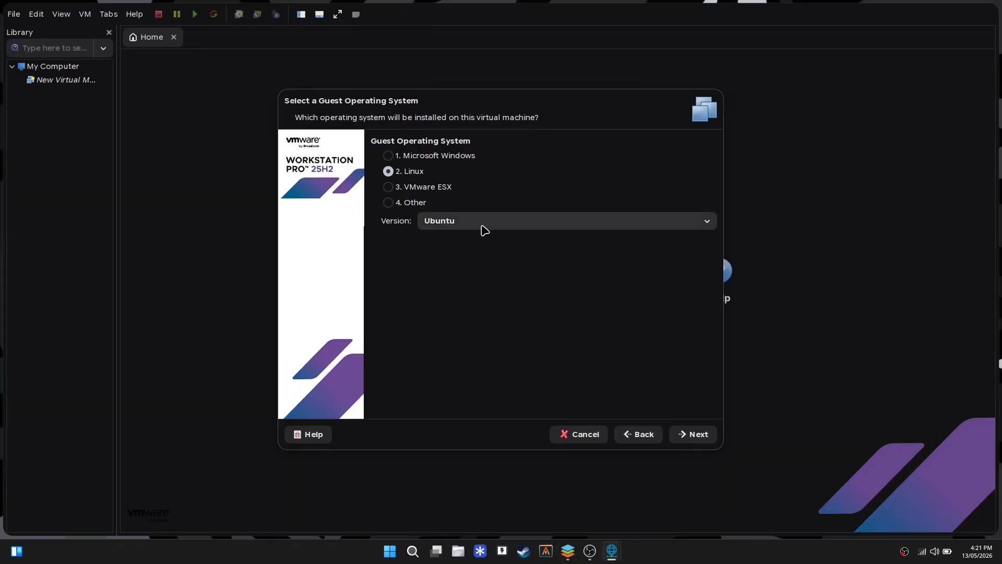
{"action": "left_click", "coordinate": [688, 437]}
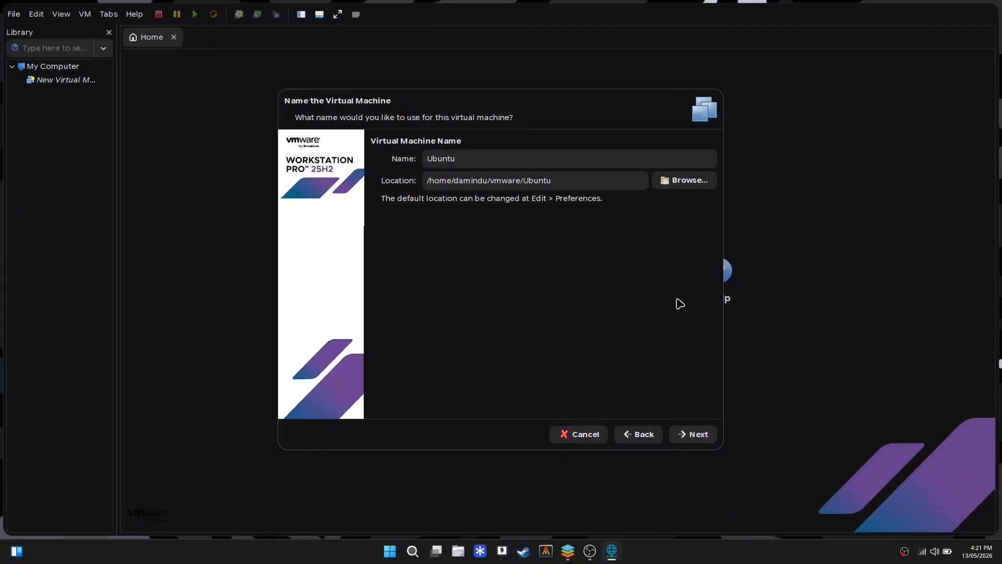
Rename the virtual machine to linux-mint.
{"action": "left_click", "coordinate": [495, 152]}
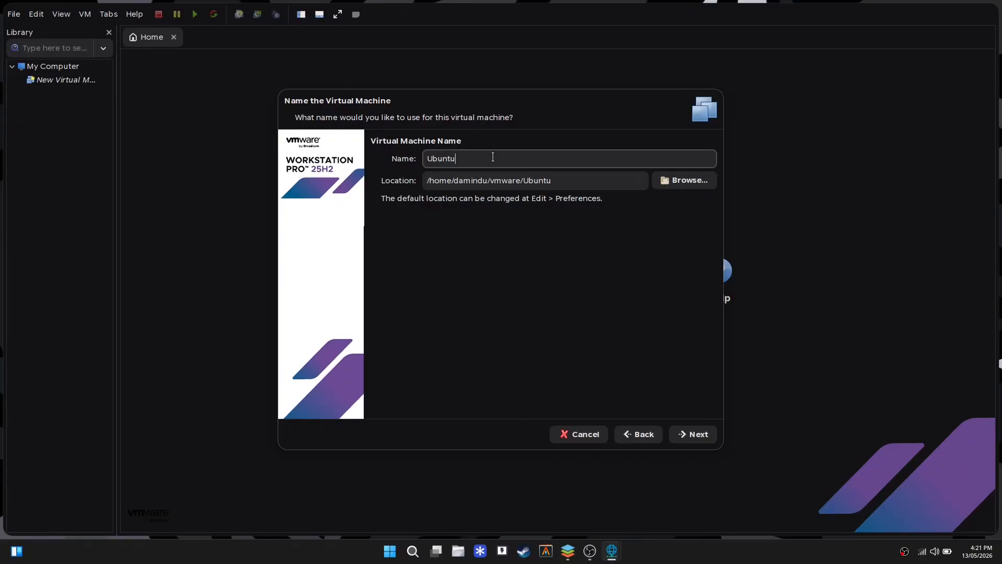
{"action": "key", "text": "ctrl+a"}
{"action": "type", "text": "li"}
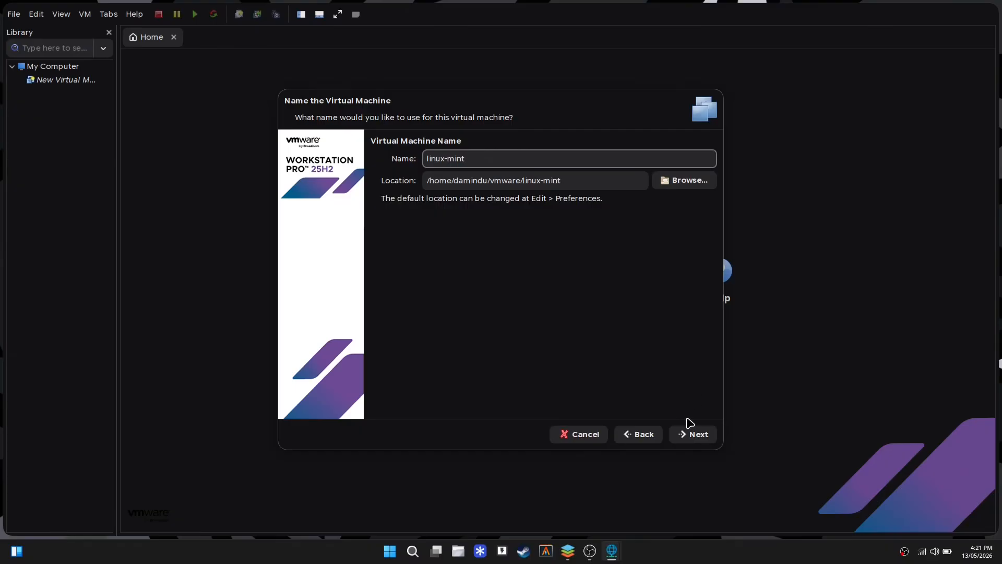
{"action": "left_click", "coordinate": [690, 435]}
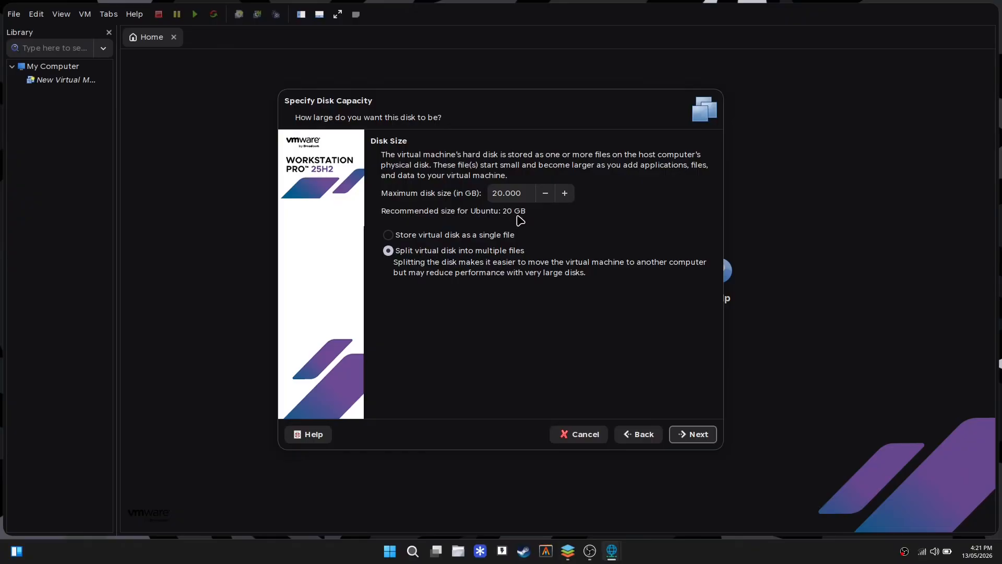
Set the maximum disk size to 40 GB and reach the summary page.
{"action": "left_click", "coordinate": [500, 191]}
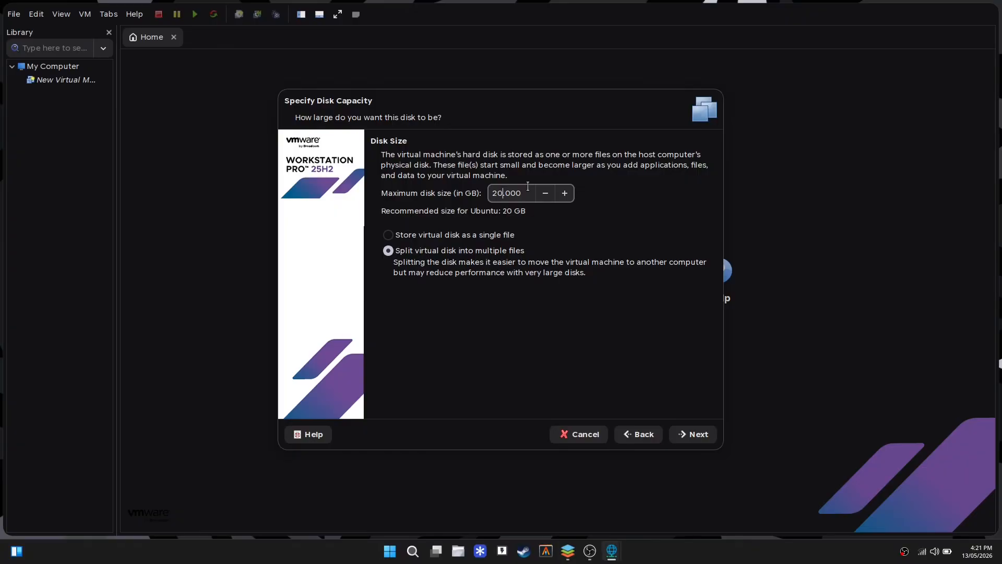
{"action": "key", "text": "BackSpace"}
{"action": "key", "text": "BackSpace"}
{"action": "left_click", "coordinate": [685, 434]}
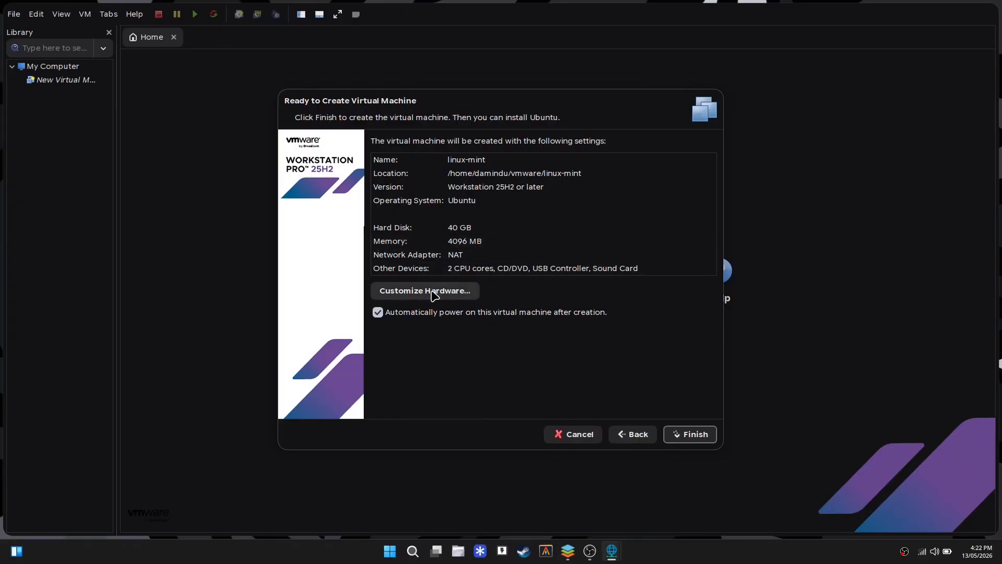
Raise memory to 8192 MB under Customize Hardware and finish creating linux-mint.
{"action": "left_click", "coordinate": [431, 292]}
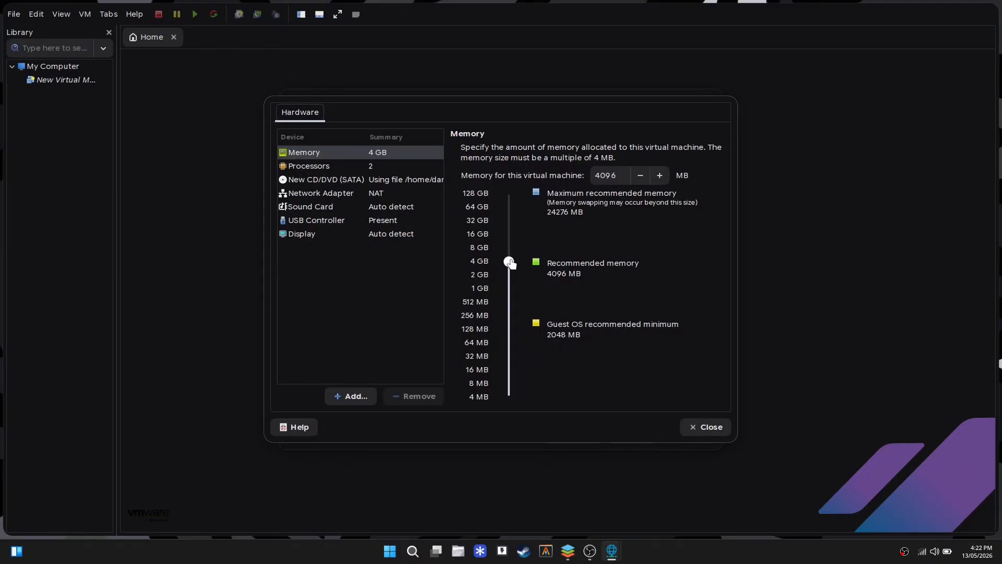
{"action": "left_click_drag", "start_coordinate": [511, 263], "coordinate": [513, 250]}
{"action": "left_click", "coordinate": [708, 433]}
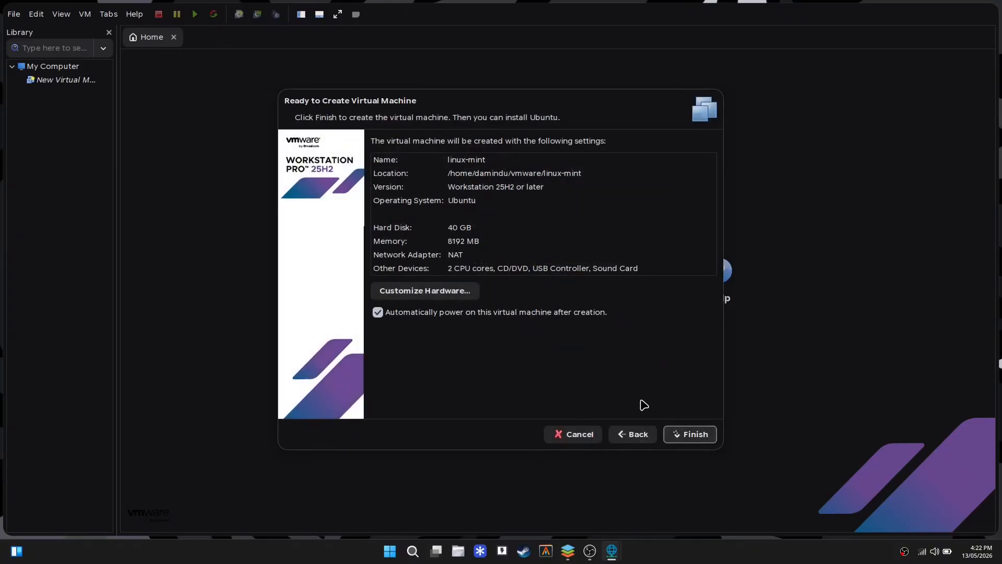
{"action": "left_click", "coordinate": [685, 437]}
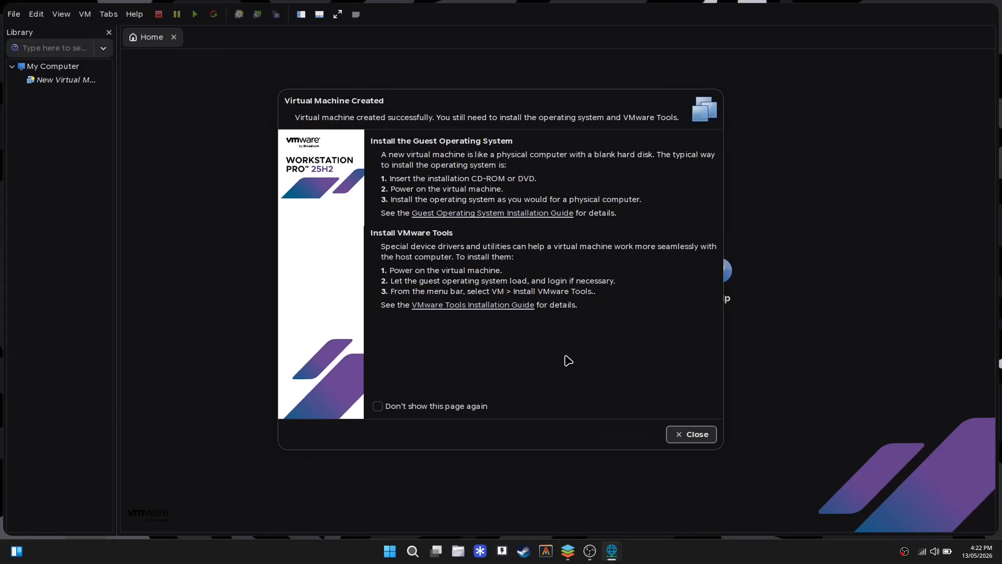
Power on linux-mint and boot the Start Linux Mint entry from the boot menu.
{"action": "left_click", "coordinate": [705, 438]}
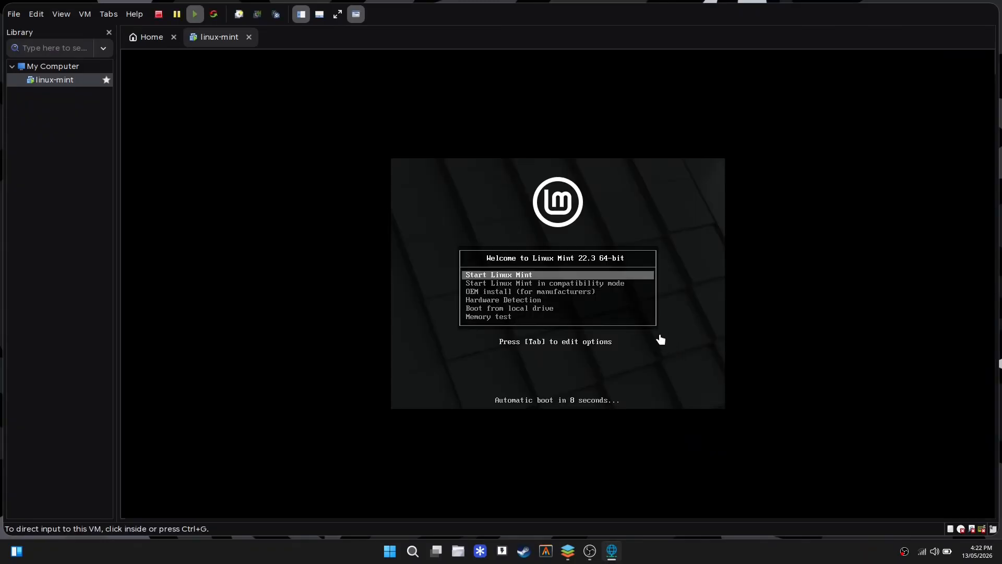
{"action": "left_click", "coordinate": [667, 371]}
{"action": "key", "text": "Down"}
{"action": "key", "text": "Down"}
{"action": "key", "text": "Up"}
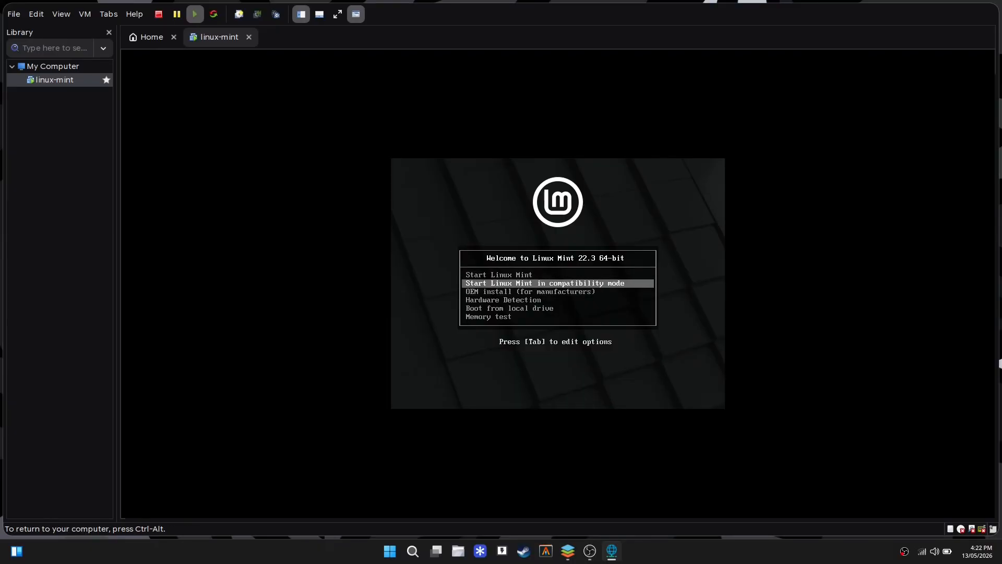
{"action": "key", "text": "Up"}
{"action": "key", "text": "Down"}
{"action": "key", "text": "Up"}
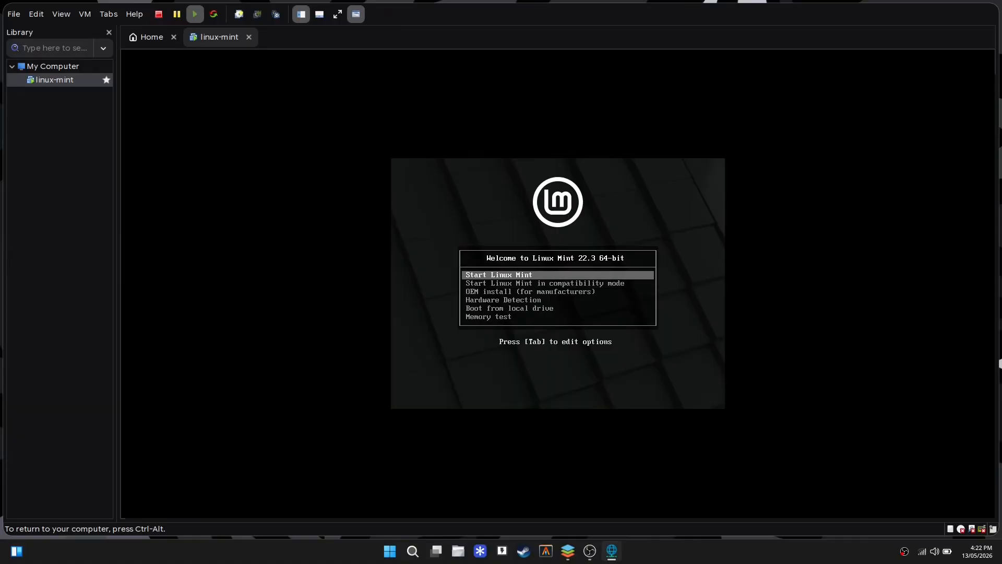
{"action": "key", "text": "Return"}
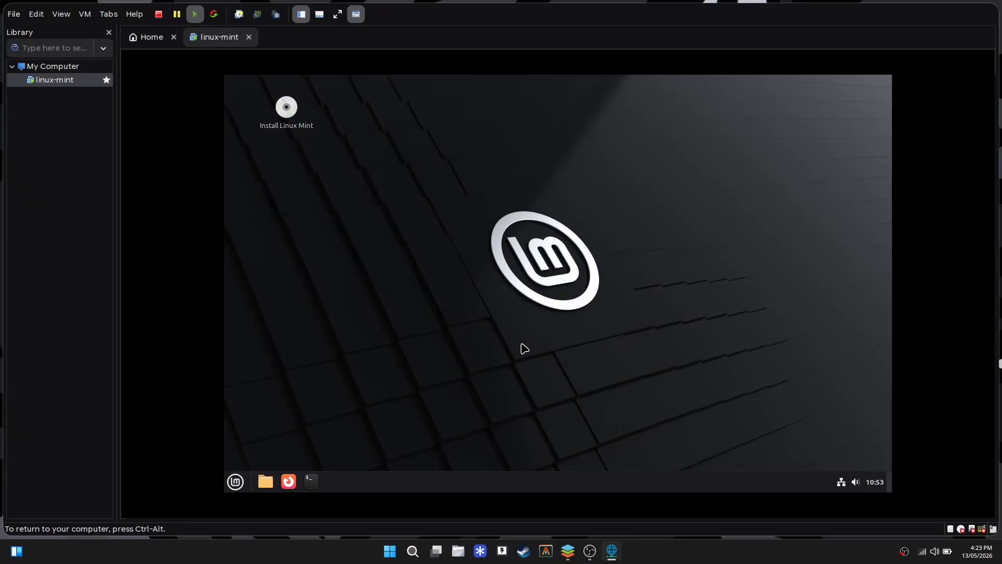
Open and close the application menu, Terminal and Home folder in the live session.
{"action": "left_click", "coordinate": [235, 485]}
{"action": "left_click", "coordinate": [486, 207]}
{"action": "left_click", "coordinate": [311, 483]}
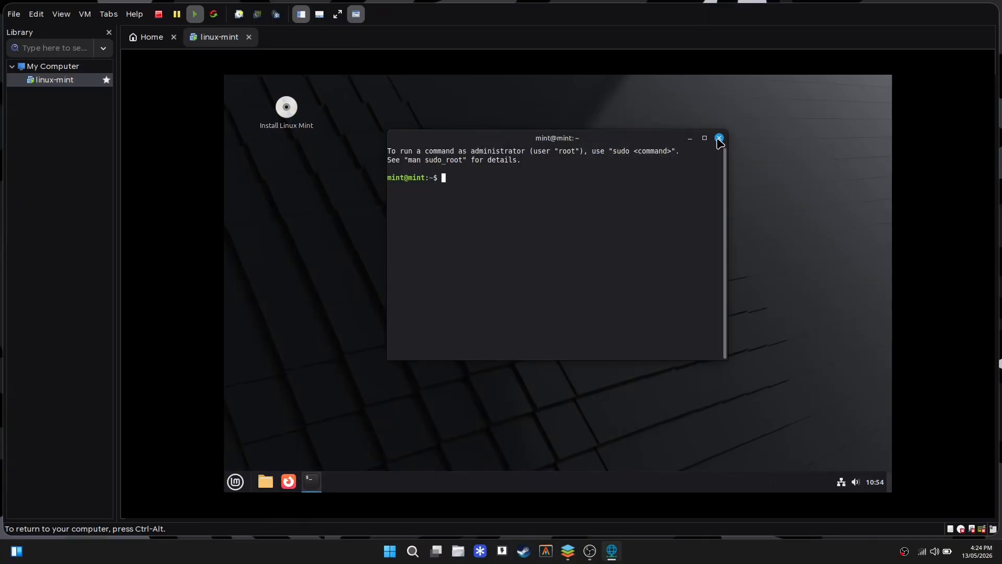
{"action": "left_click", "coordinate": [719, 138]}
{"action": "left_click", "coordinate": [271, 490]}
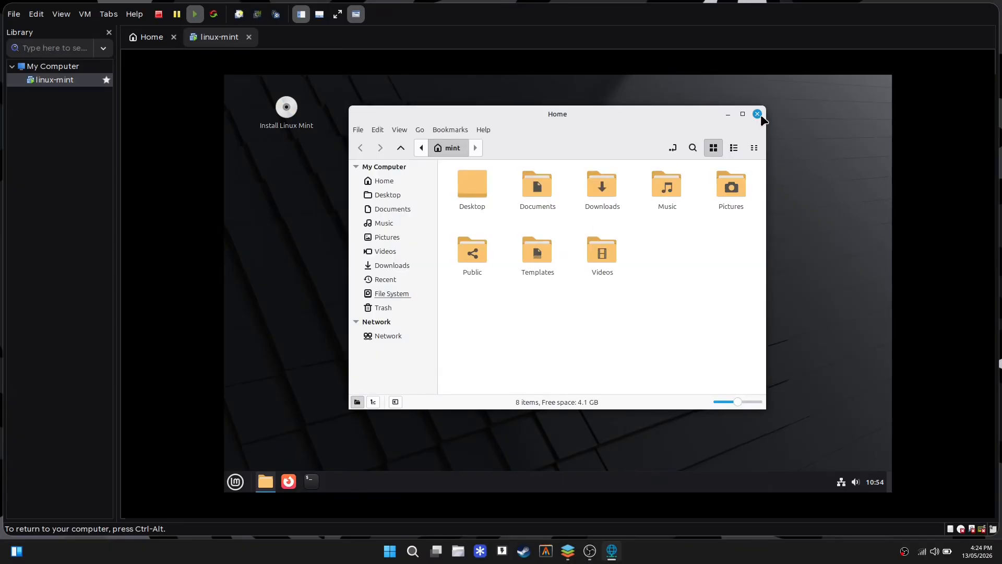
{"action": "left_click", "coordinate": [758, 115]}
{"action": "left_click", "coordinate": [310, 484]}
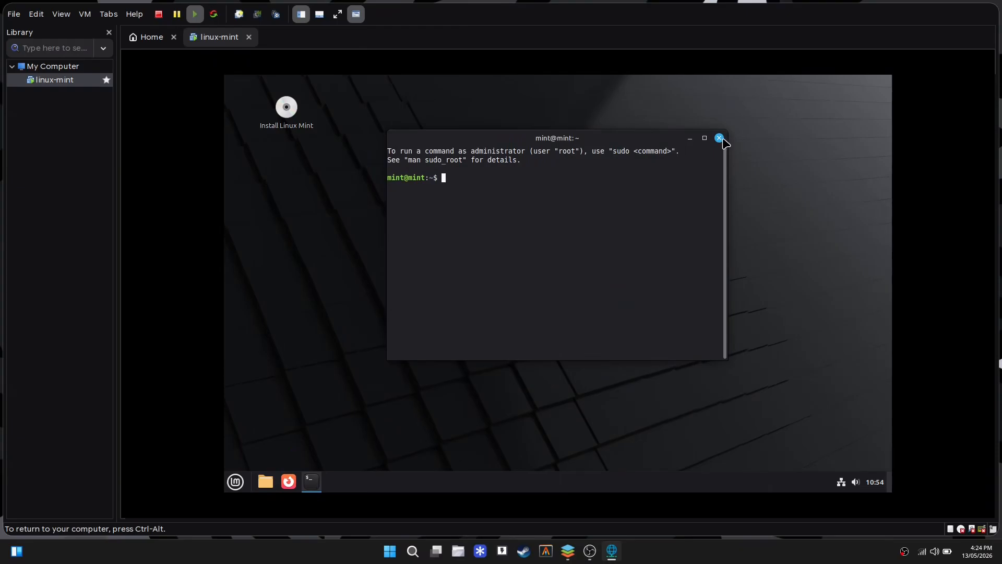
{"action": "left_click", "coordinate": [720, 138]}
Check the network menu, load gnu.org in Firefox, then close Firefox.
{"action": "left_click", "coordinate": [288, 480]}
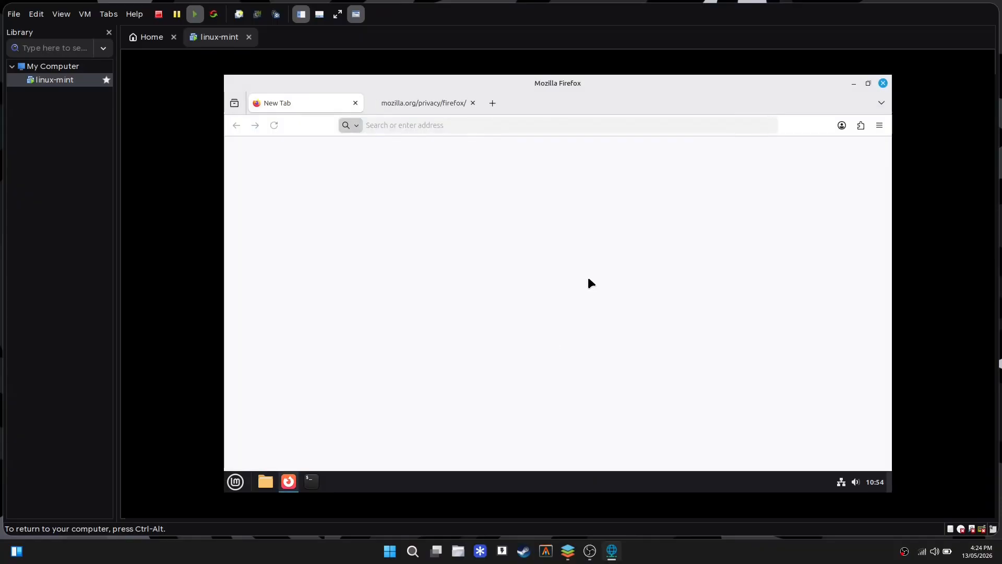
{"action": "left_click", "coordinate": [883, 84]}
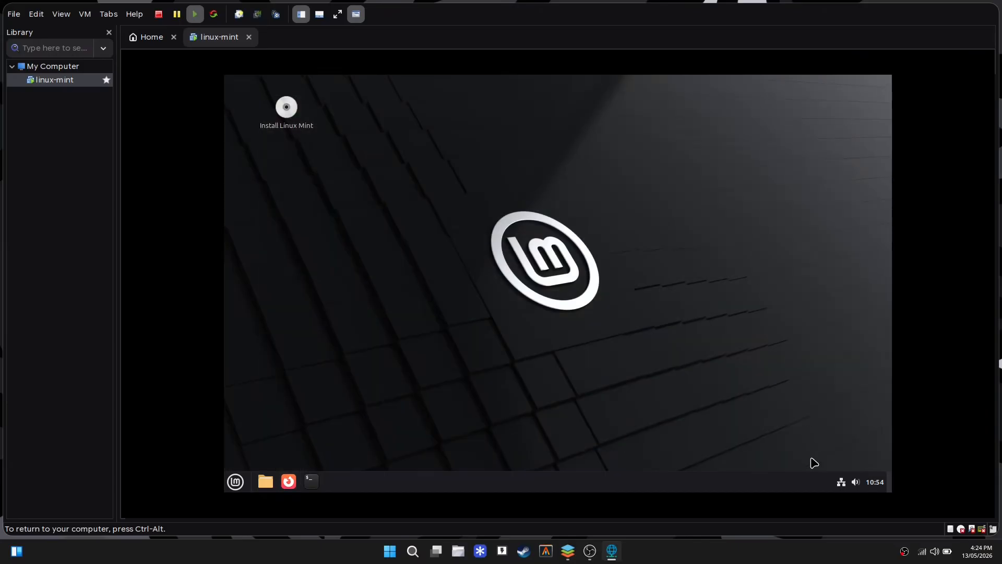
{"action": "left_click", "coordinate": [840, 481]}
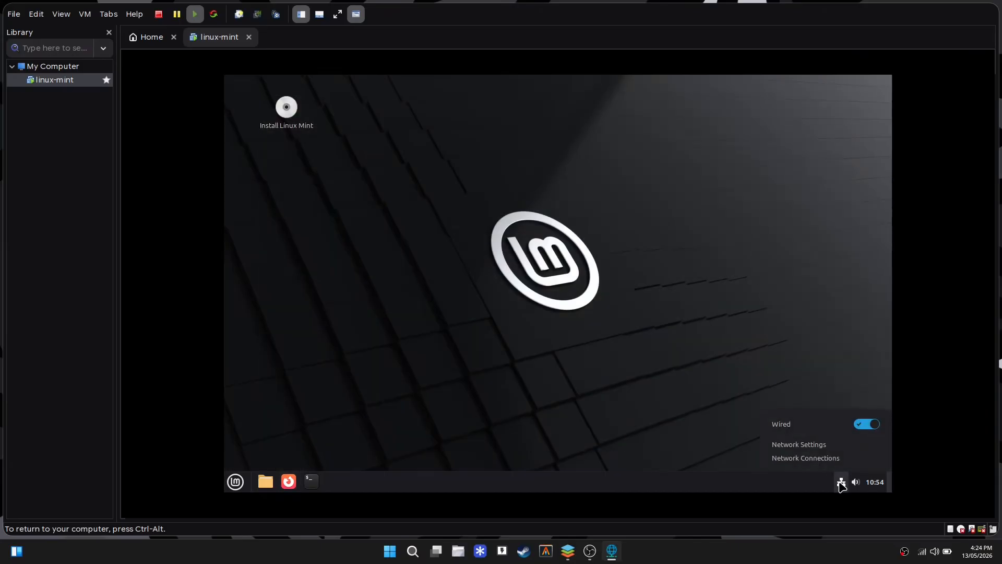
{"action": "left_click", "coordinate": [750, 351]}
{"action": "left_click", "coordinate": [284, 482]}
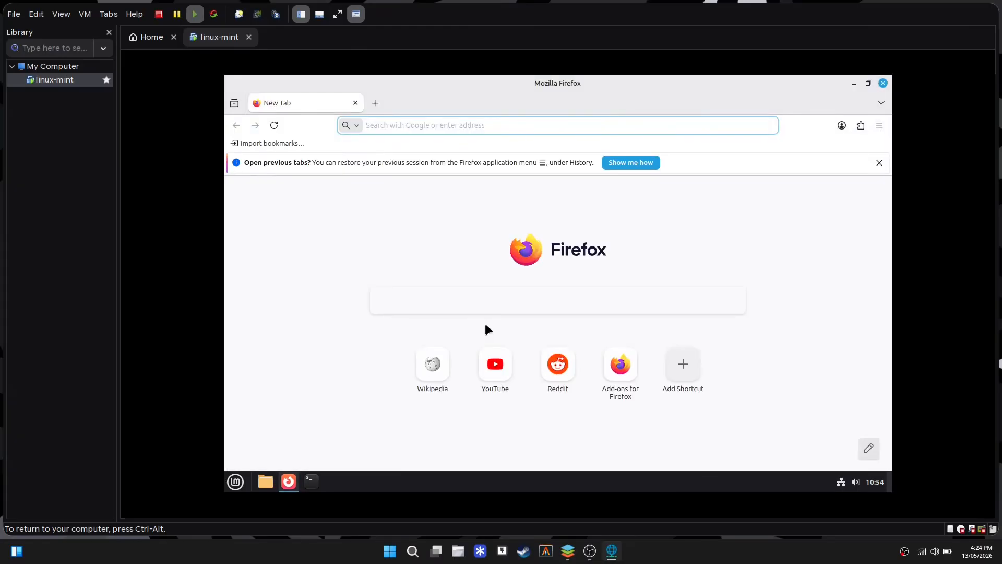
{"action": "type", "text": "gnu.org"}
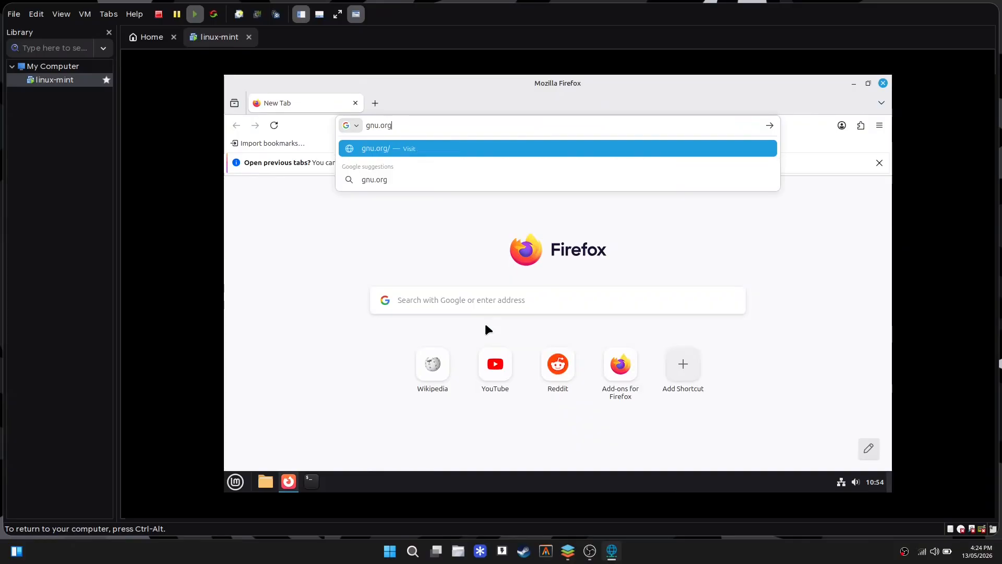
{"action": "key", "text": "Return"}
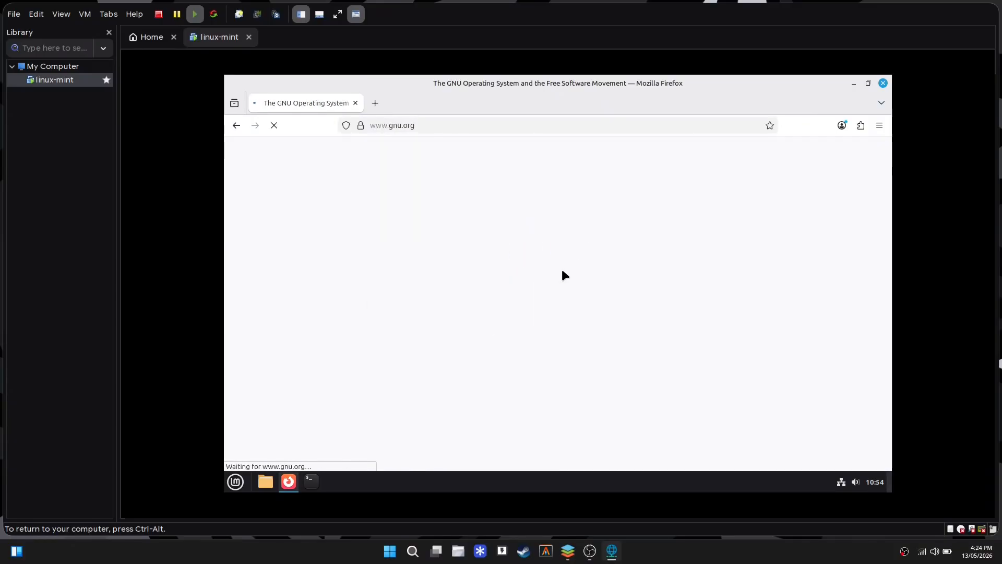
{"action": "key", "text": "alt+F4"}
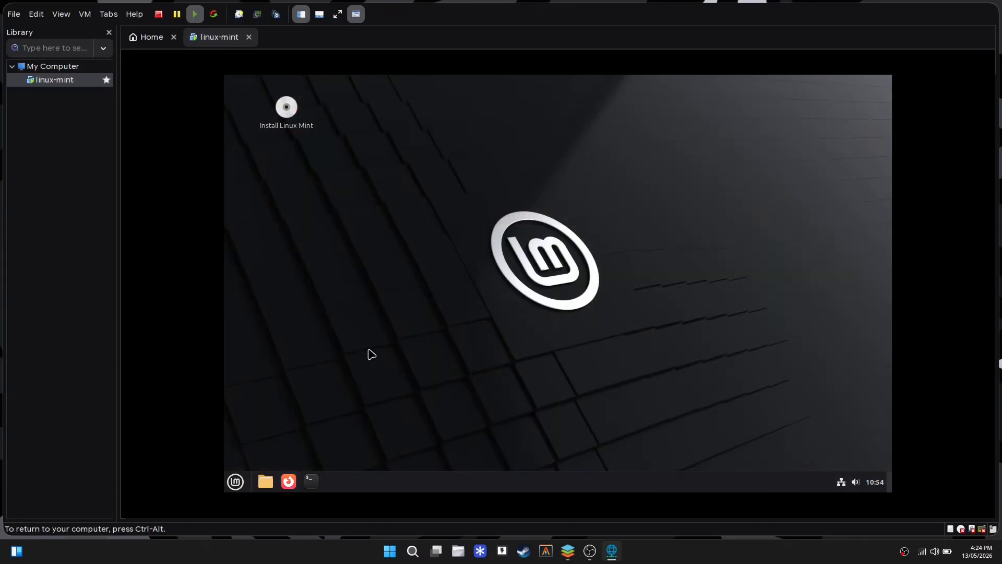
Run Install Linux Mint, accepting English, English (US) keyboard and multimedia codecs.
{"action": "double_click", "coordinate": [290, 119]}
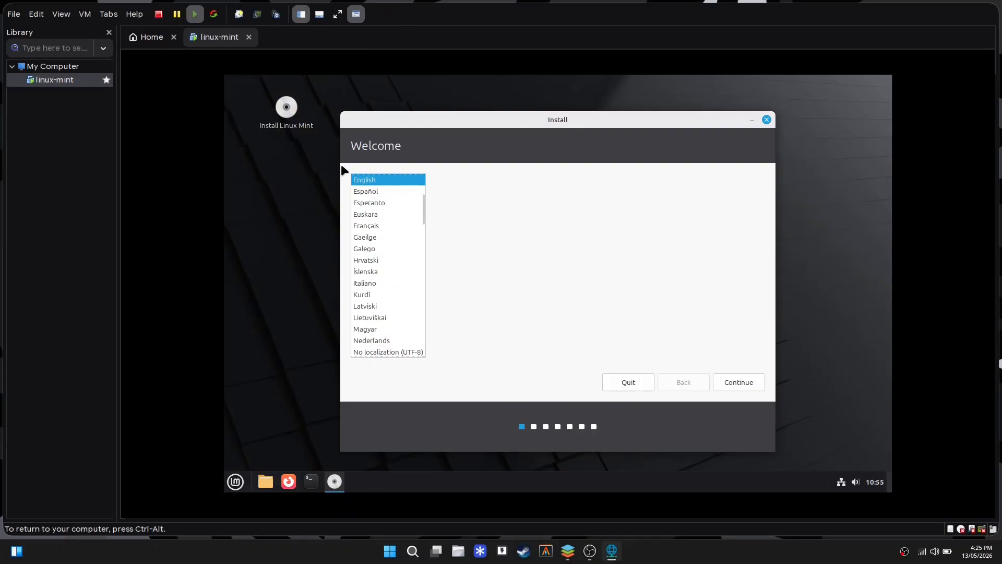
{"action": "left_click", "coordinate": [741, 381]}
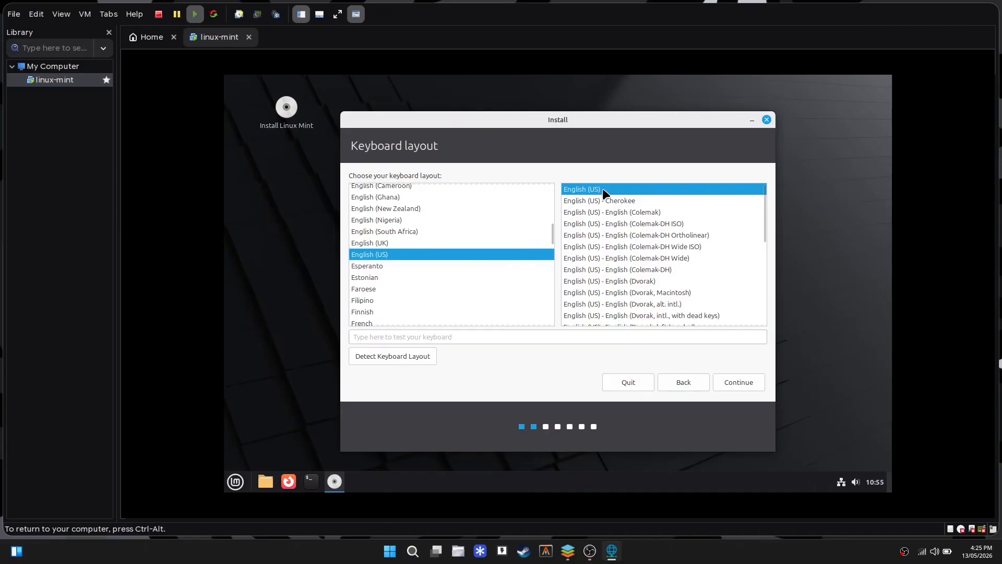
{"action": "left_click", "coordinate": [733, 380]}
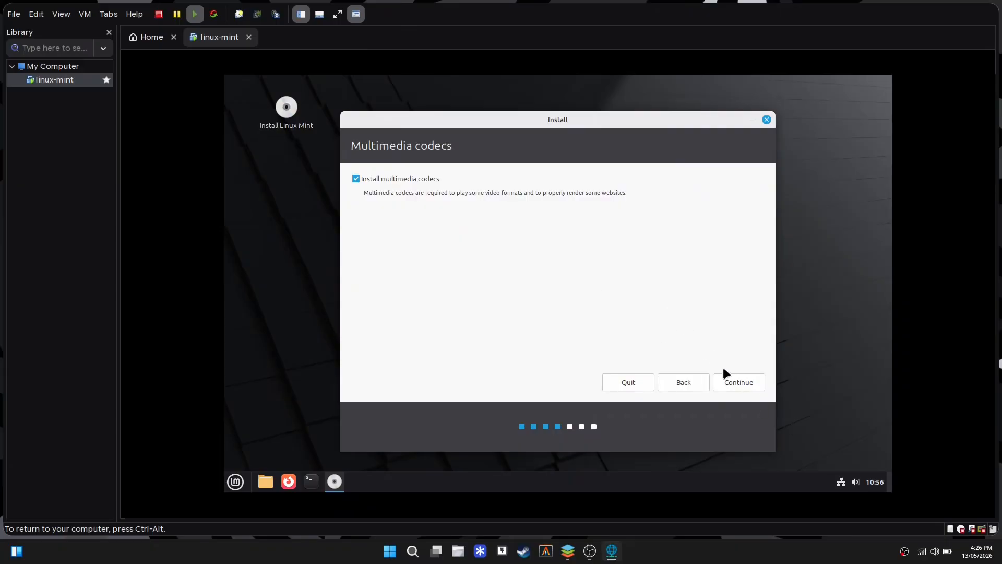
{"action": "left_click", "coordinate": [737, 384]}
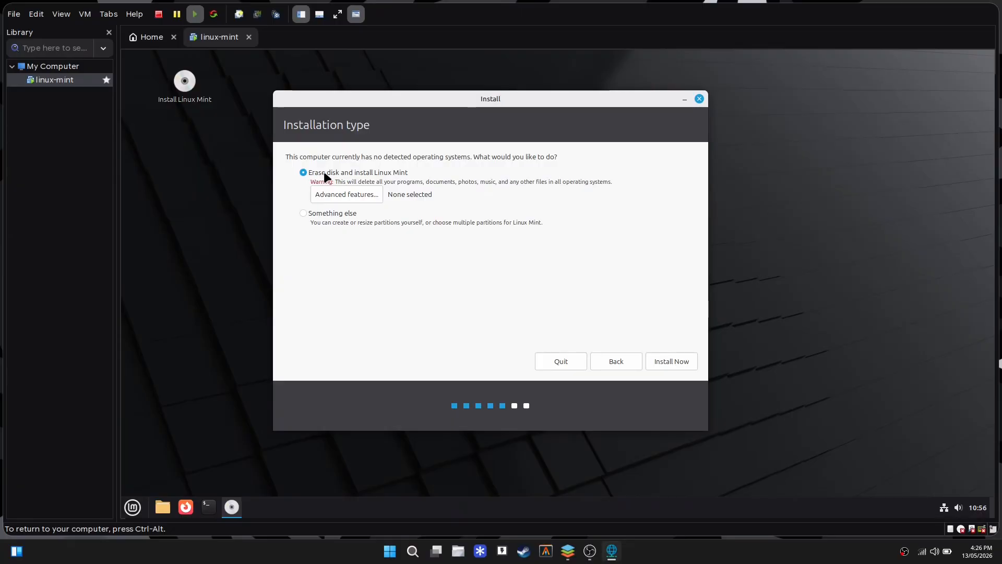
Install with 'Erase disk and install Linux Mint' and confirm writing the partition changes.
{"action": "left_click", "coordinate": [668, 358]}
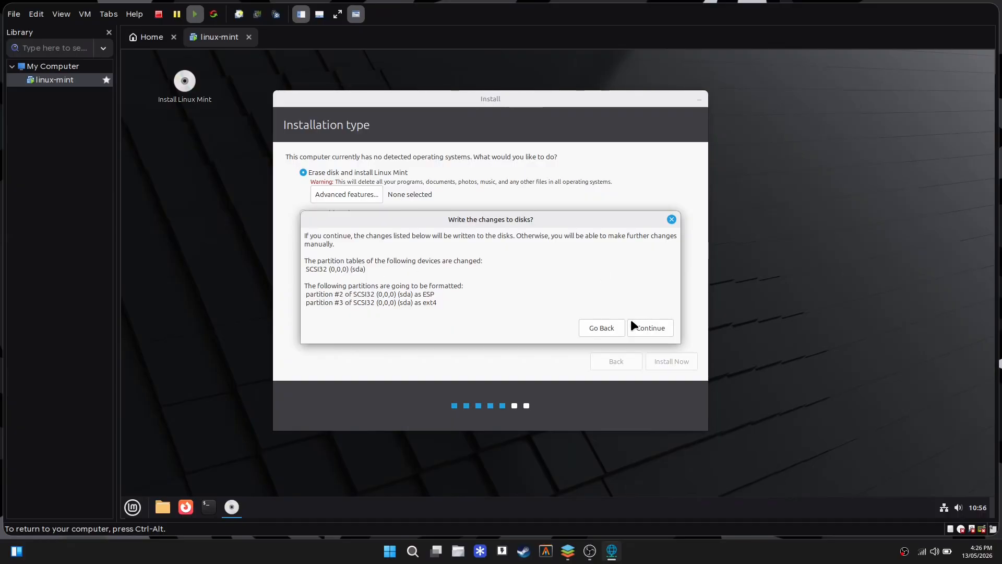
{"action": "left_click", "coordinate": [657, 331]}
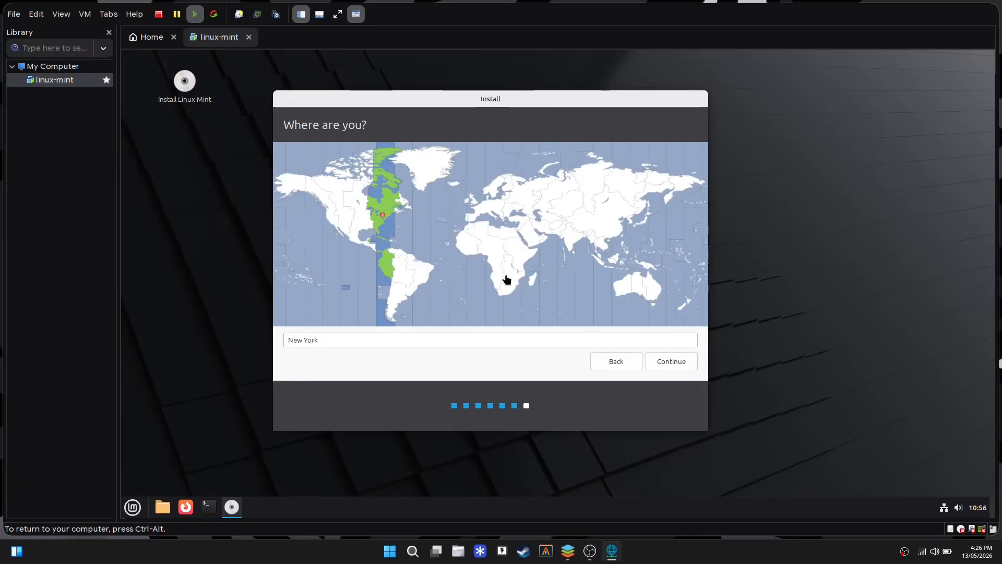
Set the time zone to Colombo, enter the user's name and name the computer linux-mint.
{"action": "left_click", "coordinate": [574, 257]}
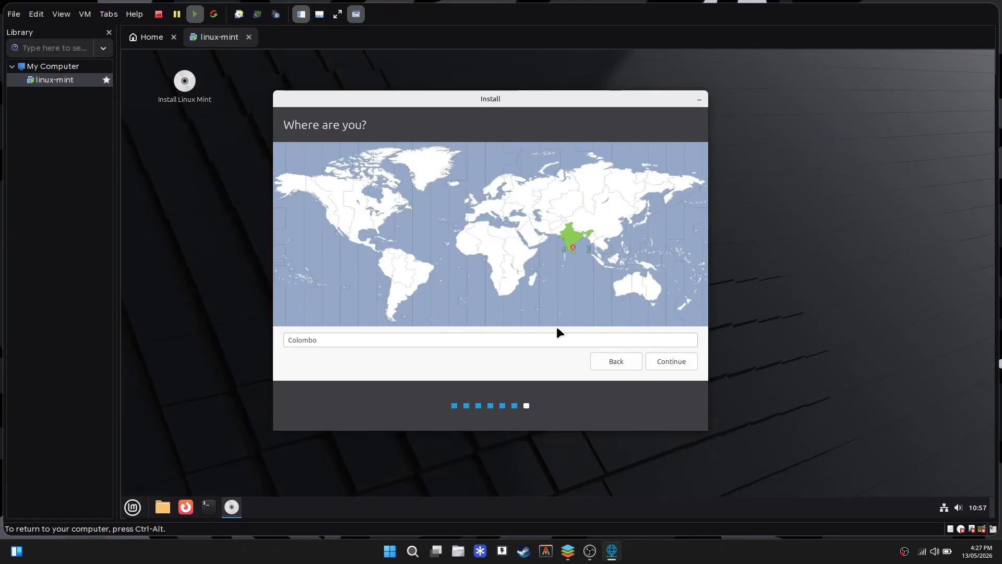
{"action": "left_click", "coordinate": [670, 361]}
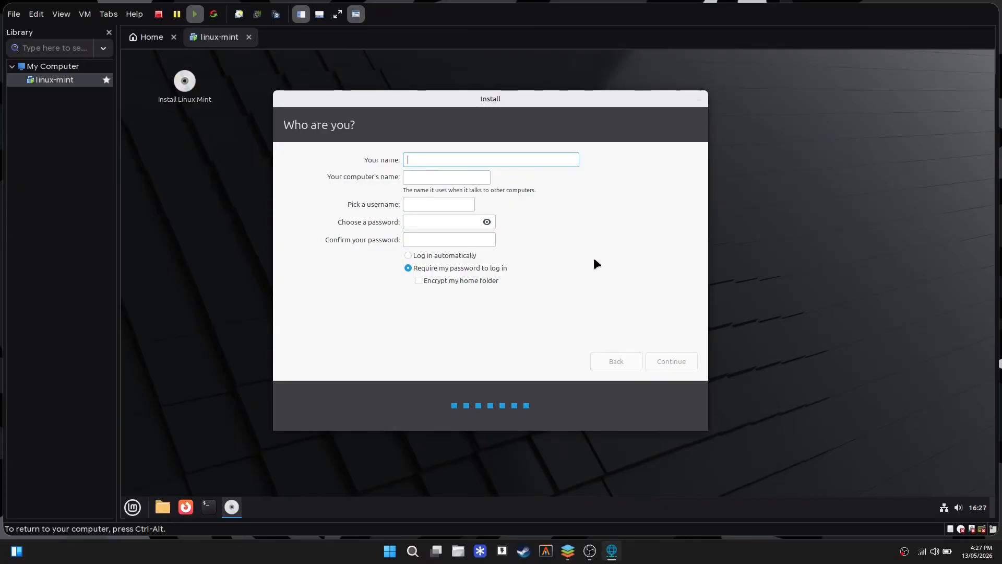
{"action": "type", "text": "Damindu"}
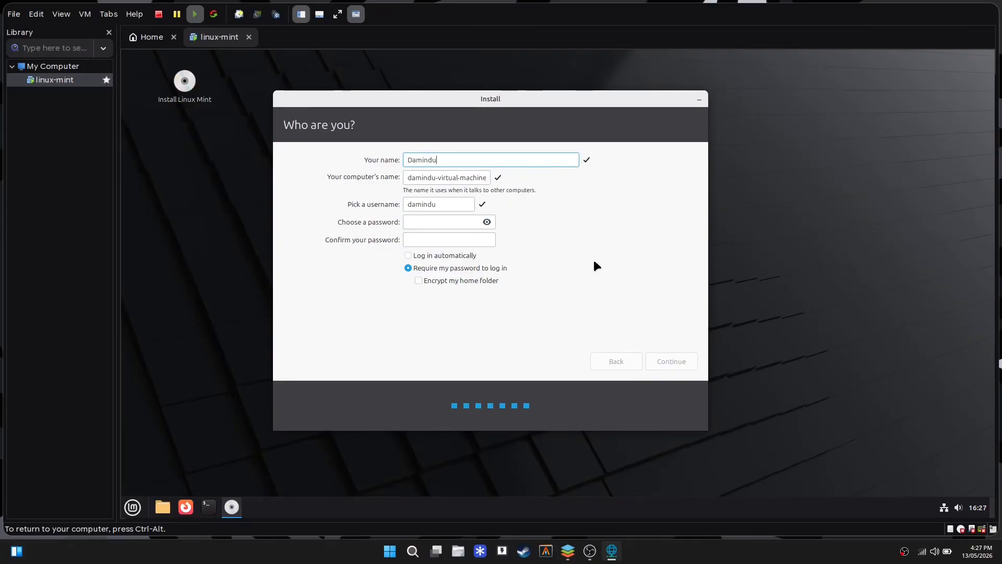
{"action": "left_click", "coordinate": [429, 180]}
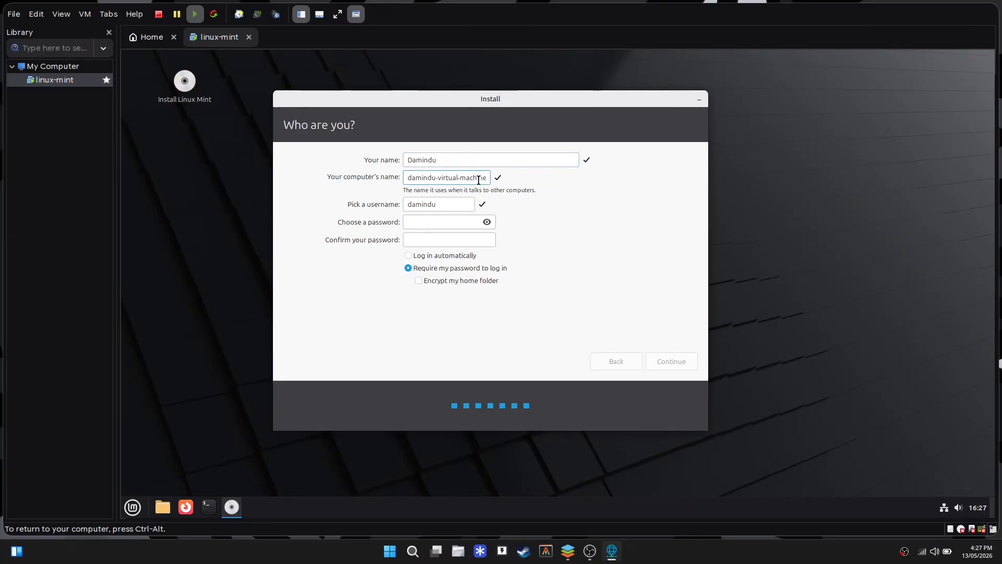
{"action": "key", "text": "ctrl+a"}
{"action": "type", "text": "li"}
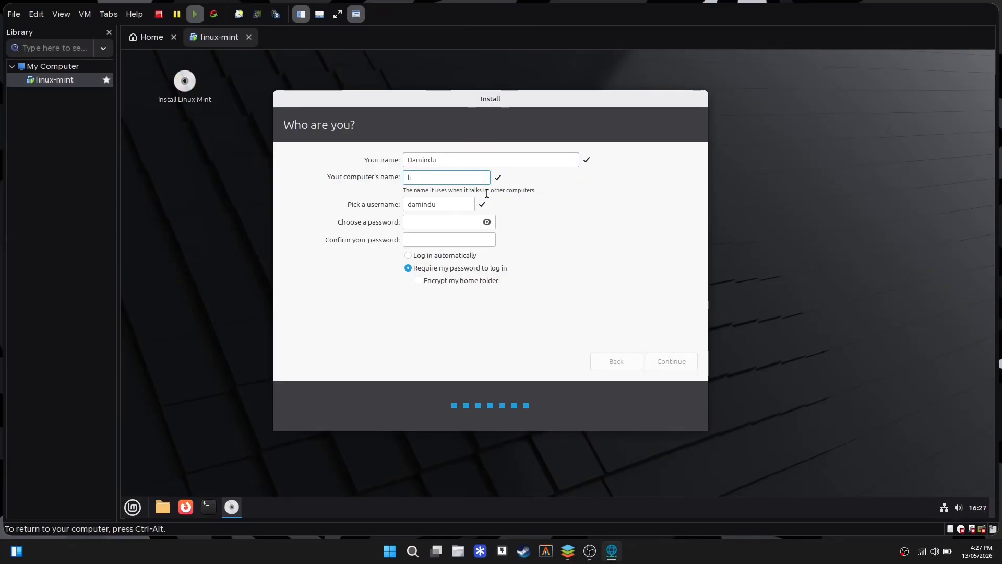
{"action": "type", "text": "nux-mint"}
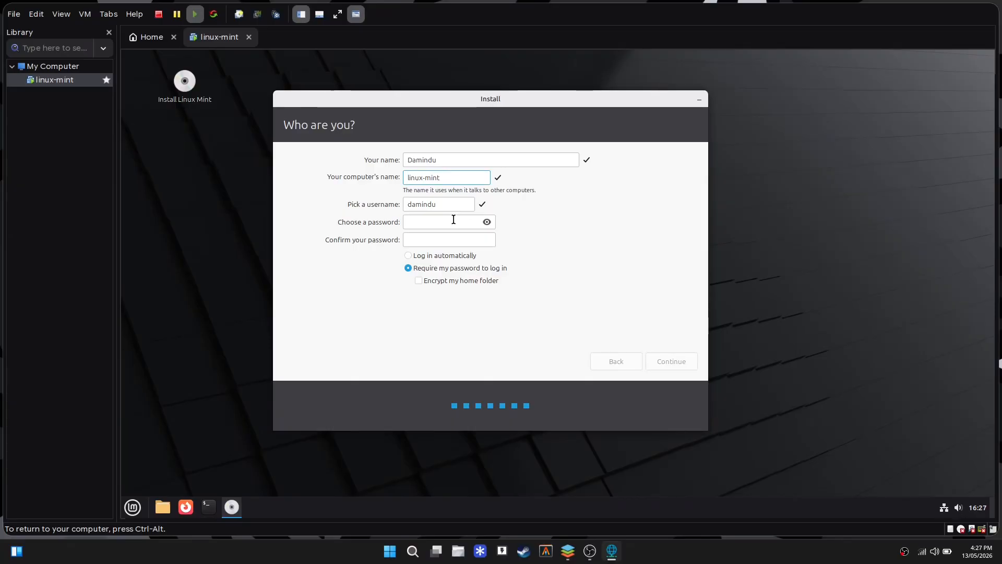
Enter and confirm the account password, then begin the installation.
{"action": "left_click", "coordinate": [454, 219]}
{"action": "type", "text": "*****"}
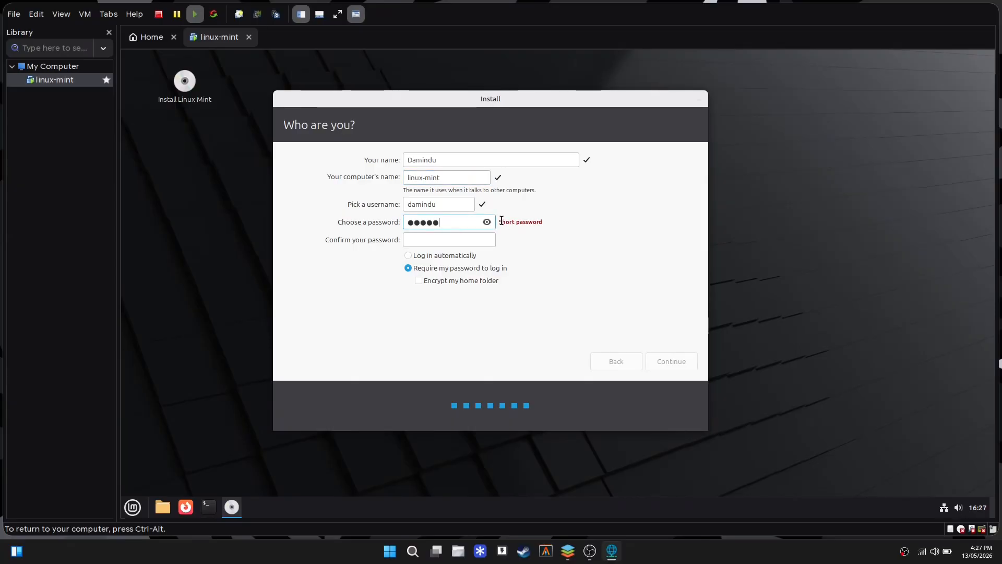
{"action": "key", "text": "ctrl+a"}
{"action": "key", "text": "BackSpace"}
{"action": "type", "text": "*****"}
{"action": "key", "text": "Tab"}
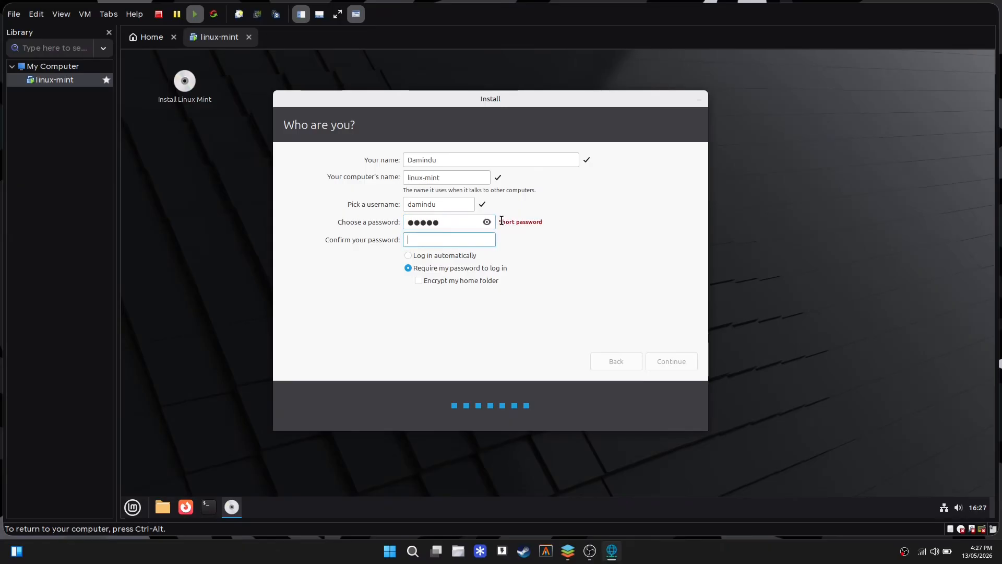
{"action": "type", "text": "*****"}
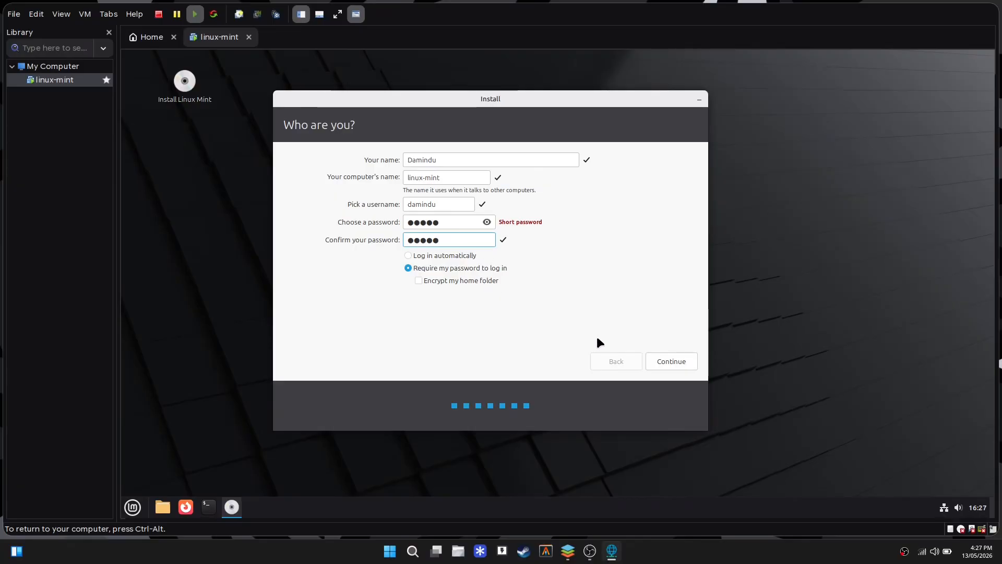
{"action": "left_click", "coordinate": [660, 359]}
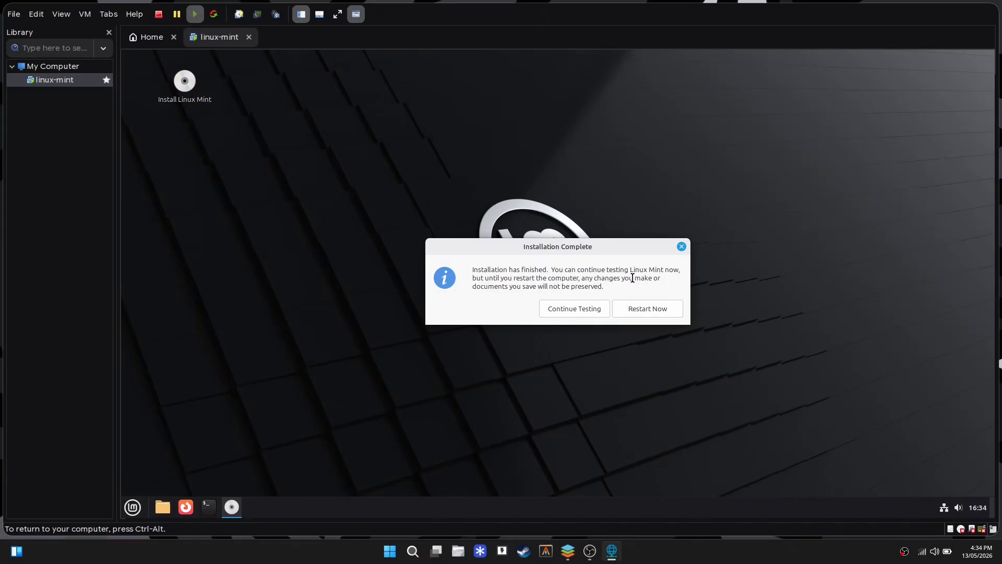
Restart into the installed system, then release input to the host at the remove-medium prompt.
{"action": "left_click", "coordinate": [649, 307]}
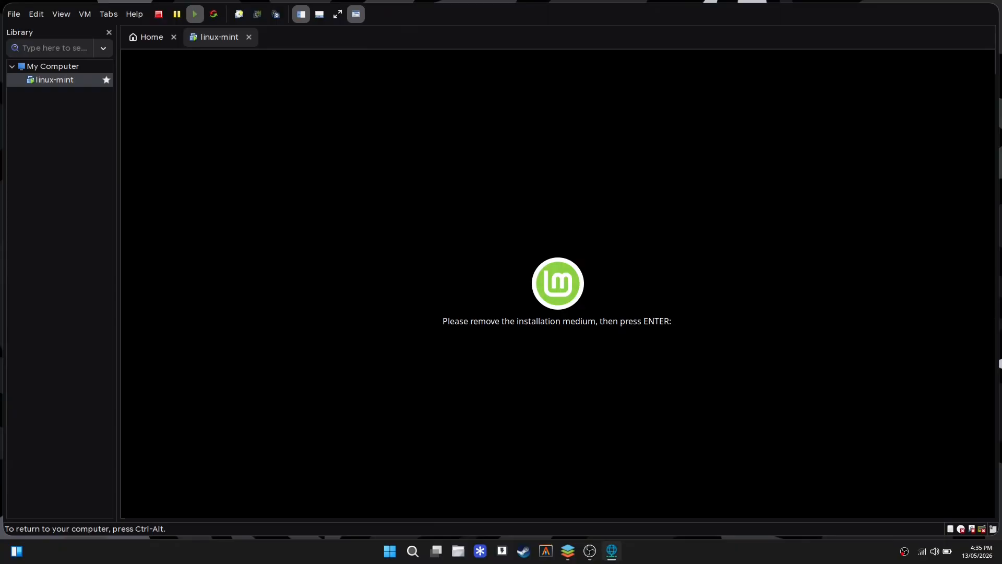
{"action": "key", "text": "ctrl+alt"}
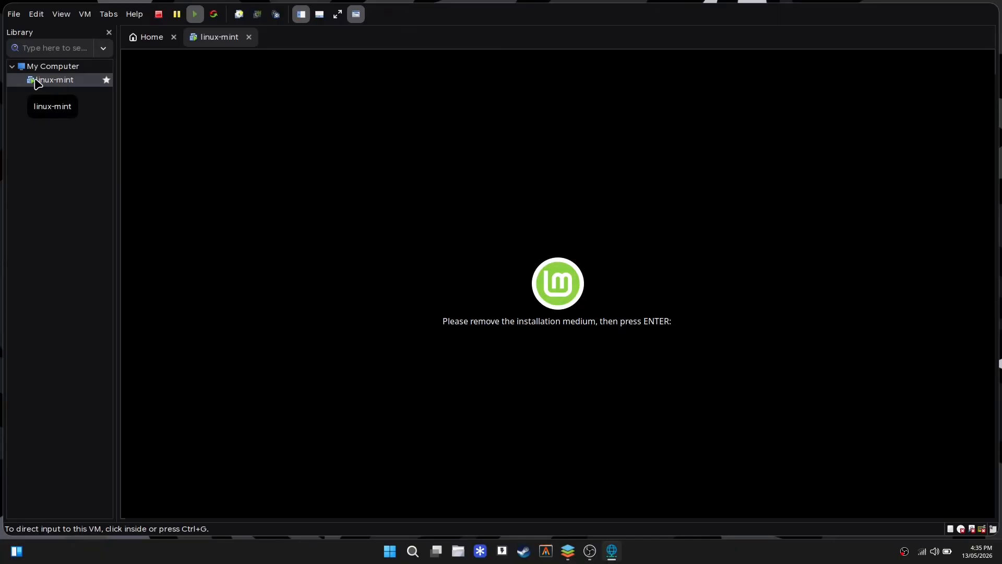
Remove the CD/DVD (SATA) drive from linux-mint's hardware settings, save, and return input to the VM.
{"action": "right_click", "coordinate": [58, 81]}
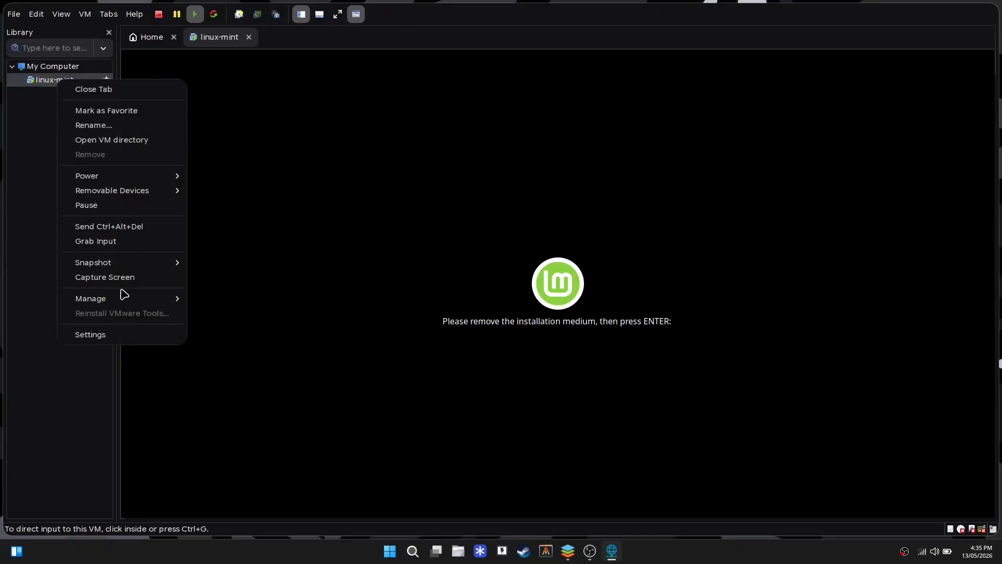
{"action": "left_click", "coordinate": [90, 334]}
{"action": "left_click", "coordinate": [336, 180]}
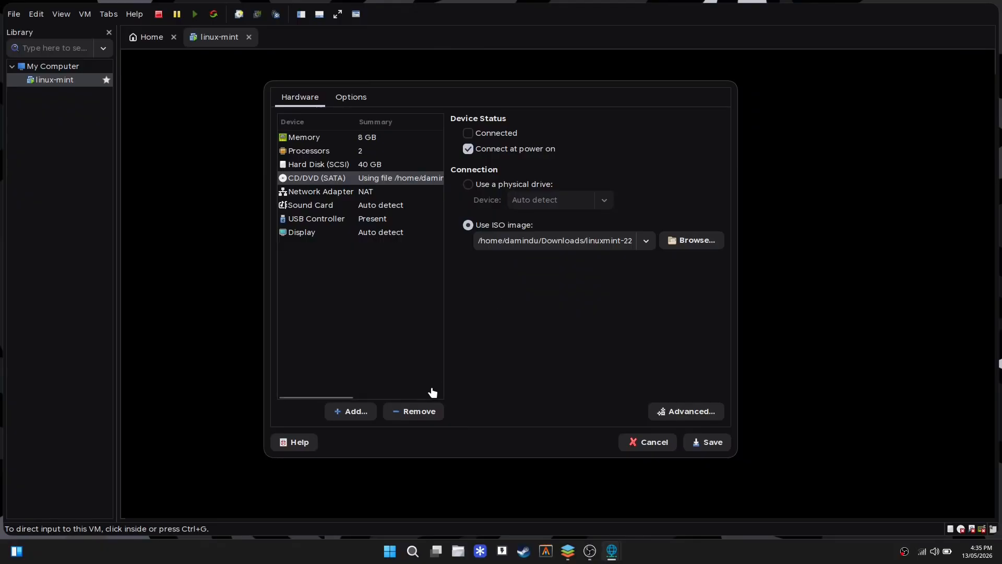
{"action": "left_click", "coordinate": [410, 413]}
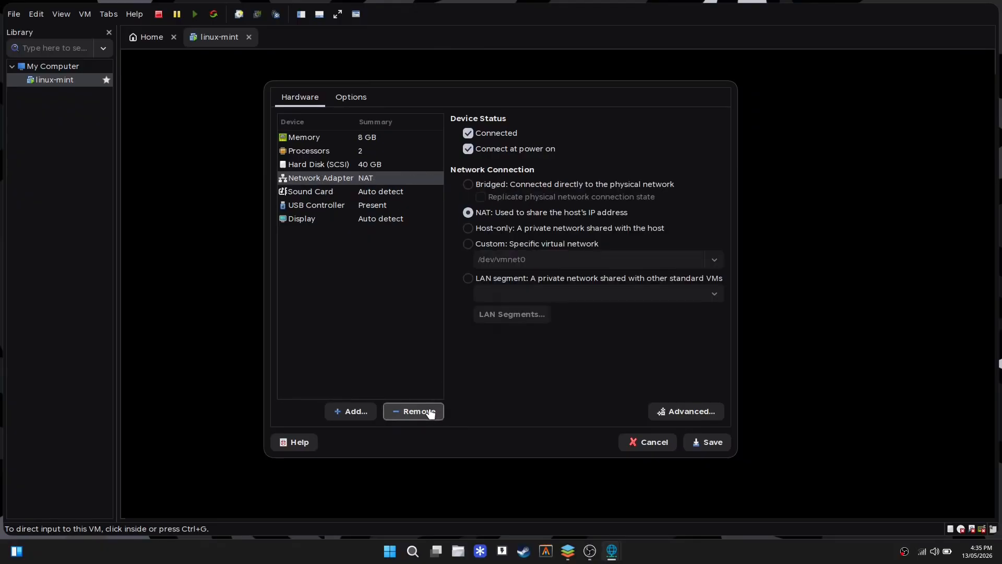
{"action": "left_click", "coordinate": [701, 443]}
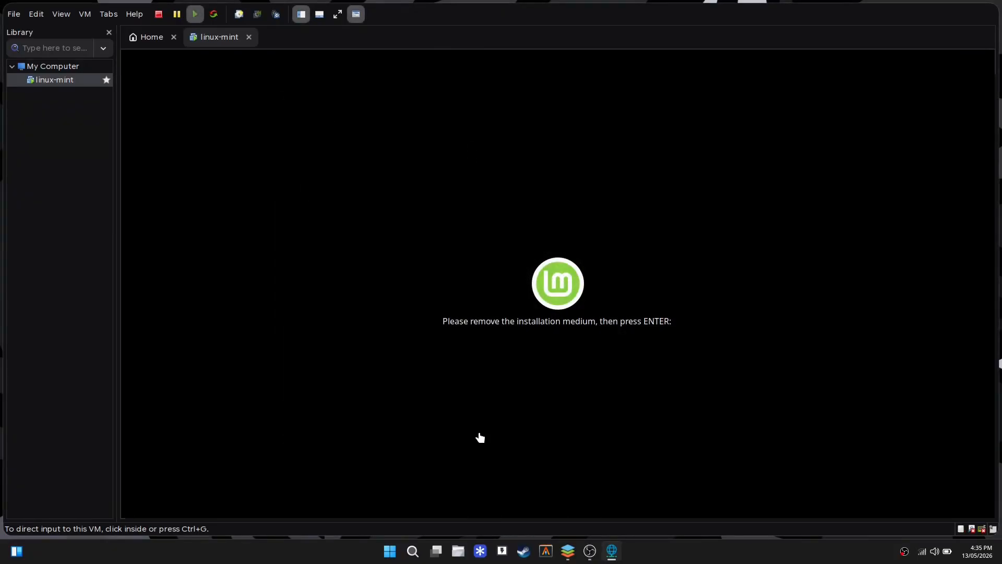
{"action": "left_click", "coordinate": [603, 258]}
Continue booting past the remove-medium prompt to the Linux Mint login screen.
{"action": "key", "text": "Return"}
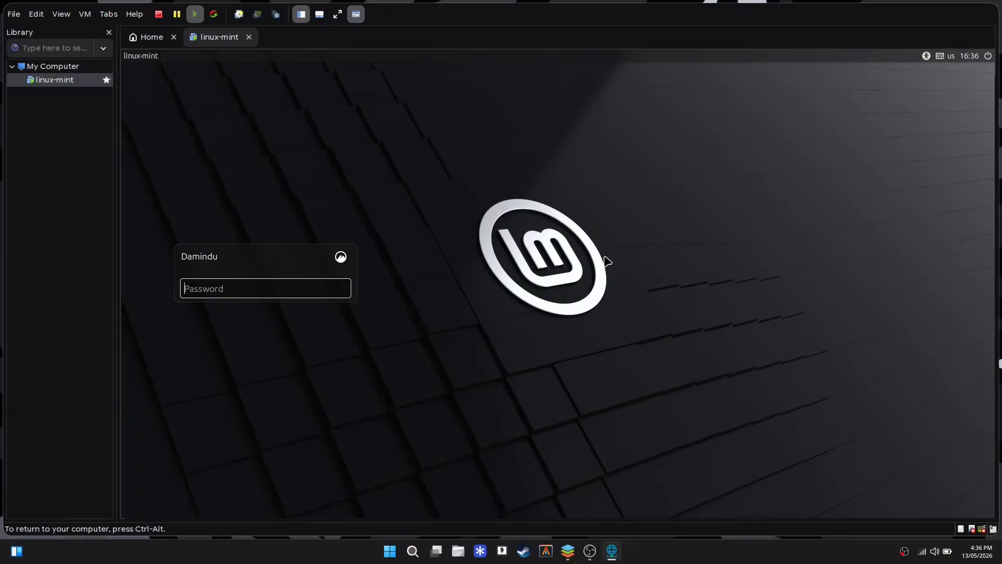
Log in with the account password and move the Welcome window up and to the right.
{"action": "type", "text": "••"}
{"action": "key", "text": "Return"}
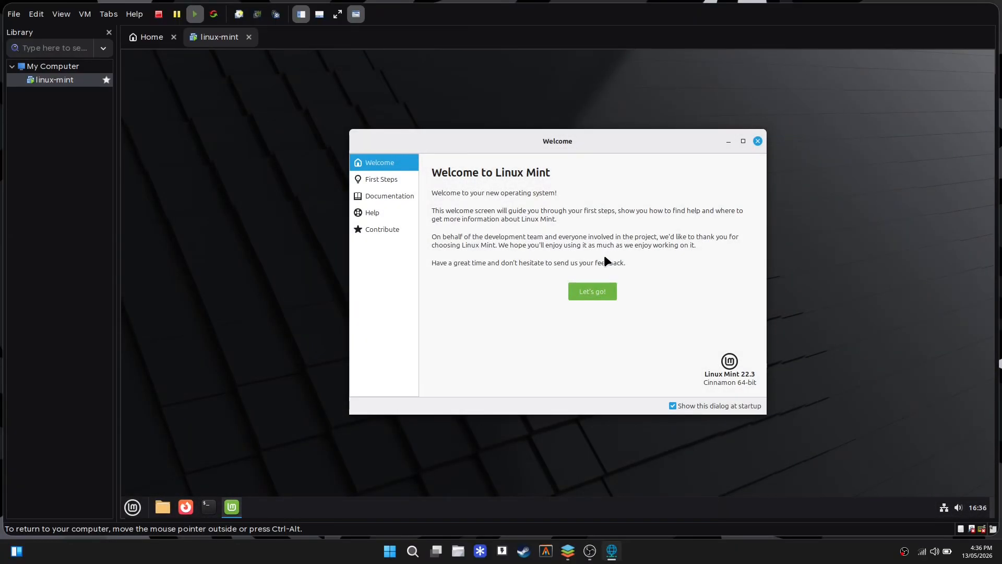
{"action": "left_click_drag", "start_coordinate": [527, 137], "coordinate": [551, 118]}
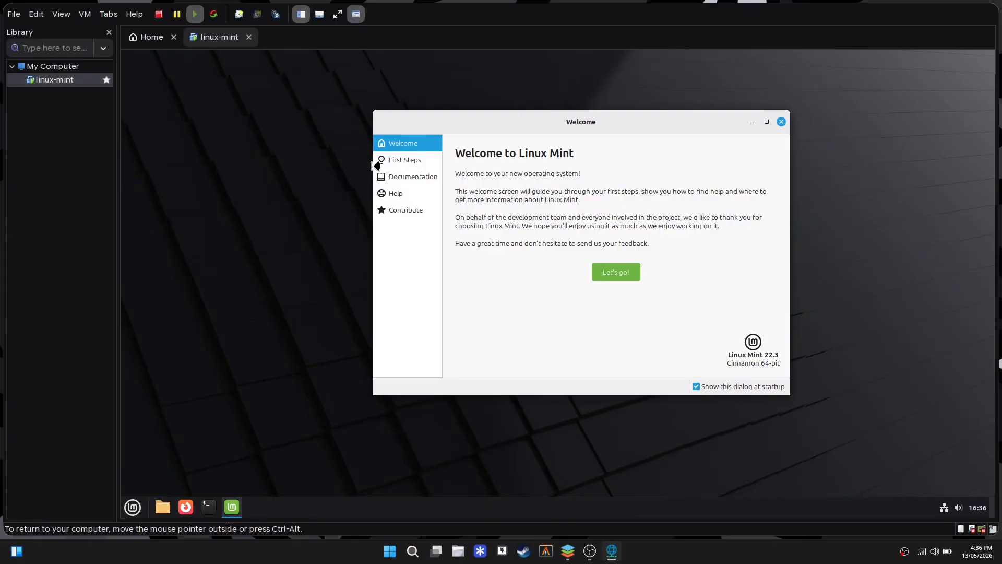
{"action": "left_click", "coordinate": [61, 15]}
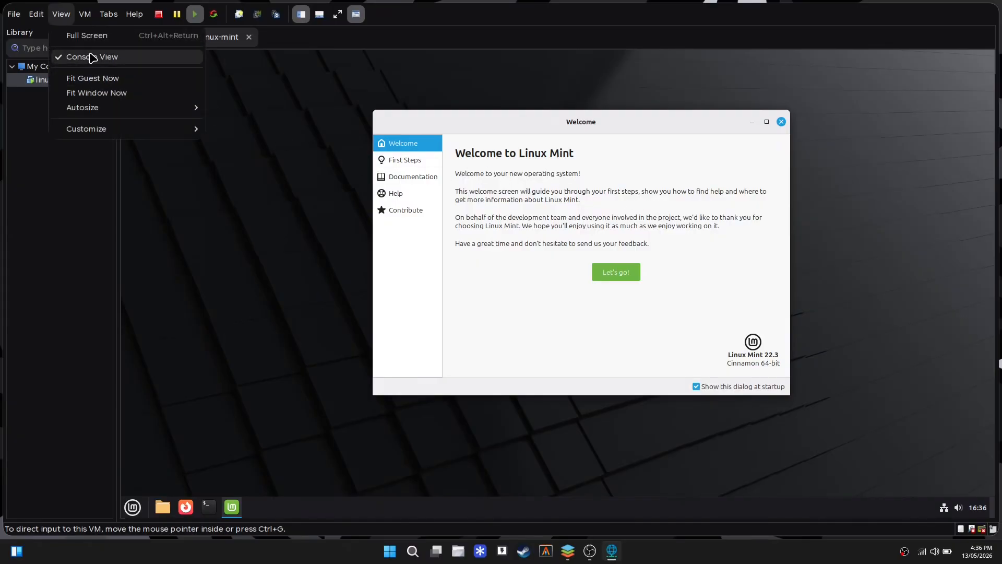
Switch the VM to full screen and turn off 'Show this dialog at startup' on the Welcome window.
{"action": "left_click", "coordinate": [66, 36]}
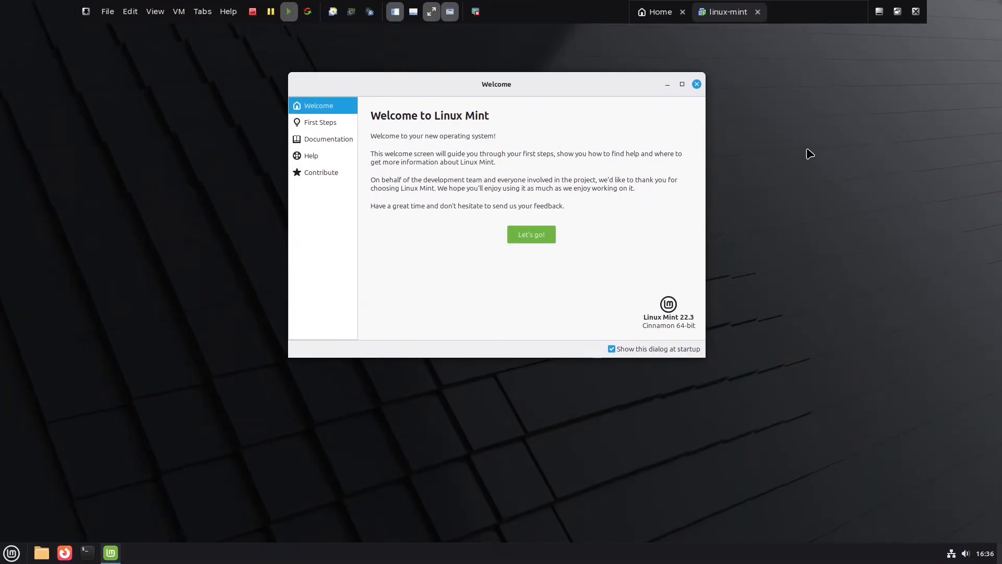
{"action": "left_click_drag", "start_coordinate": [474, 91], "coordinate": [433, 137]}
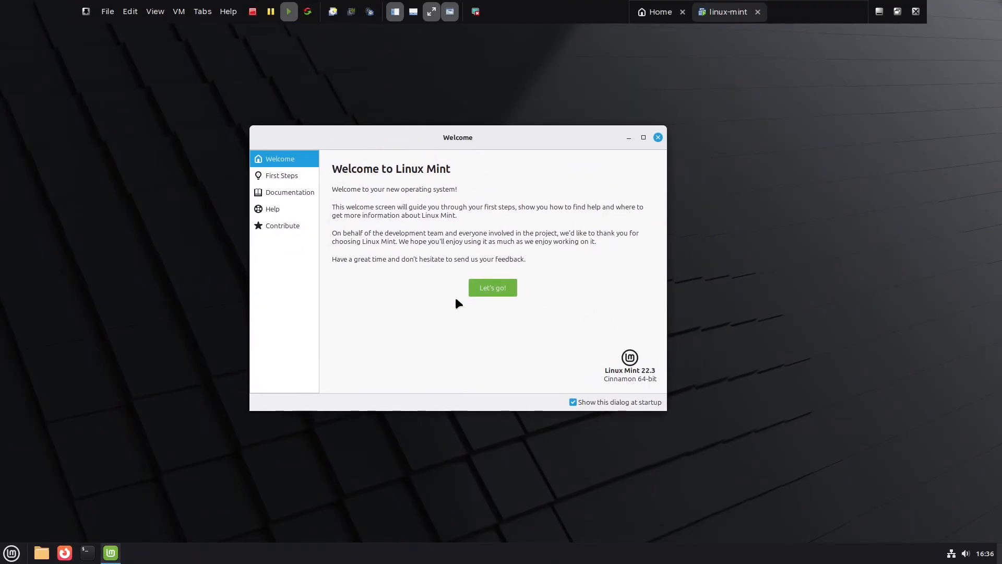
{"action": "left_click", "coordinate": [572, 402]}
Start the First Steps page and scroll through its contents.
{"action": "left_click", "coordinate": [492, 287]}
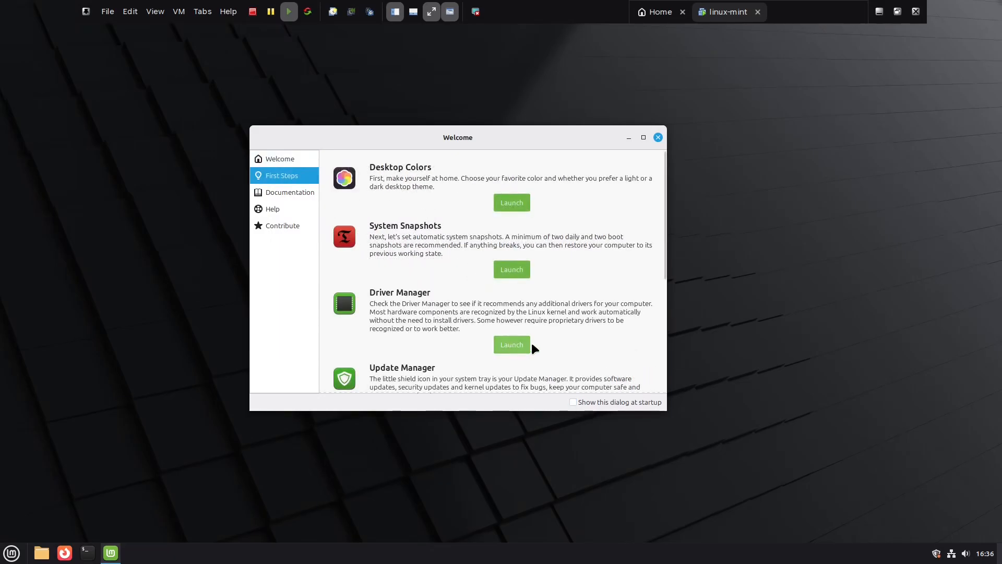
{"action": "scroll", "coordinate": [653, 355], "scroll_direction": "down", "scroll_amount": 5}
{"action": "scroll", "coordinate": [655, 313], "scroll_direction": "up", "scroll_amount": 4}
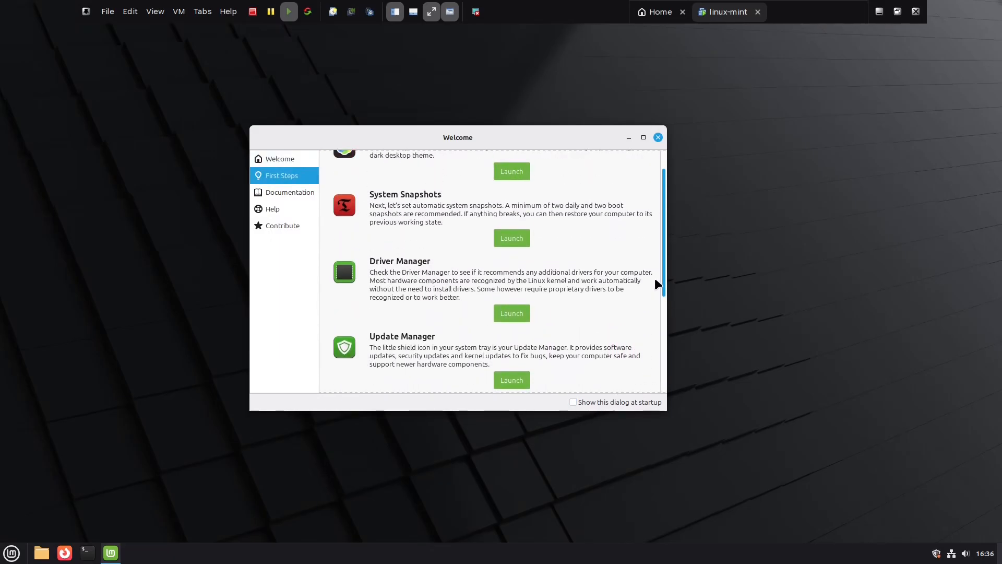
{"action": "scroll", "coordinate": [656, 284], "scroll_direction": "up", "scroll_amount": 1}
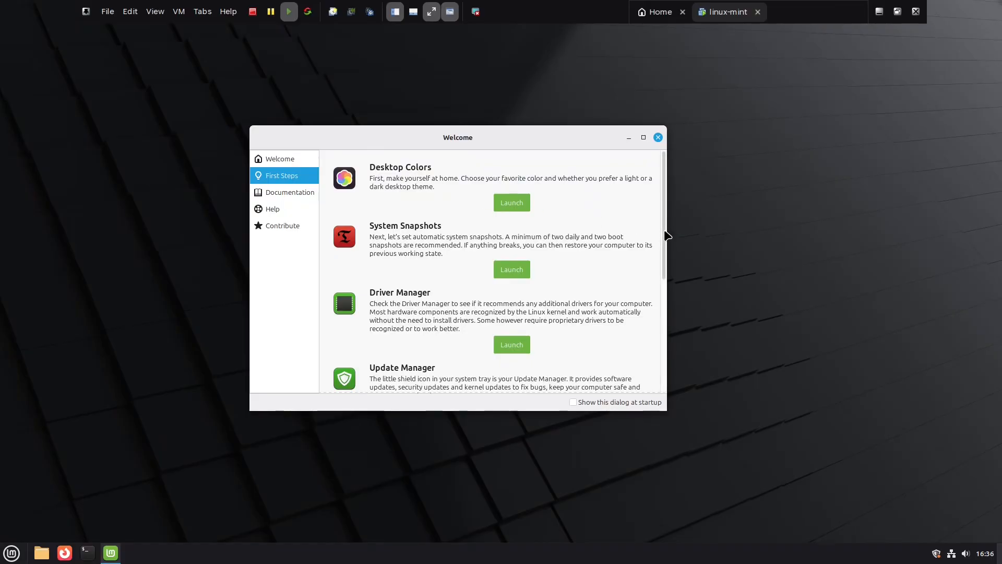
{"action": "scroll", "coordinate": [662, 290], "scroll_direction": "down", "scroll_amount": 6}
{"action": "scroll", "coordinate": [658, 334], "scroll_direction": "up", "scroll_amount": 2}
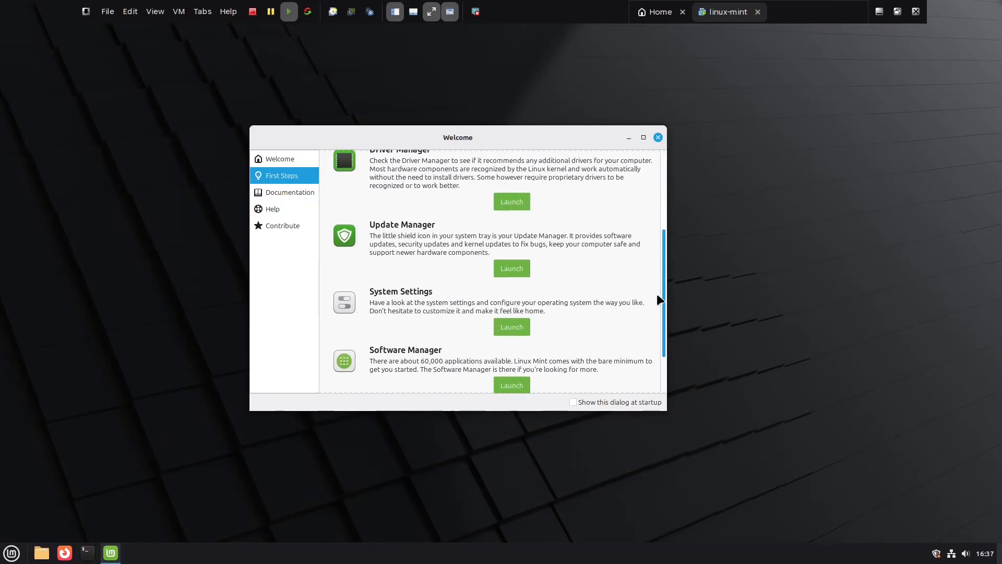
{"action": "scroll", "coordinate": [658, 303], "scroll_direction": "up", "scroll_amount": 3}
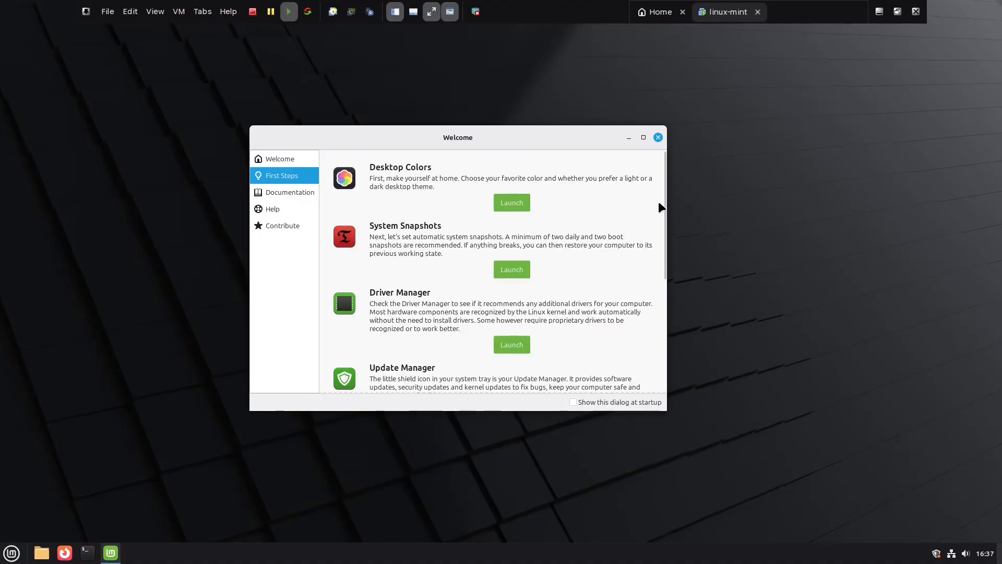
{"action": "left_click_drag", "start_coordinate": [664, 209], "coordinate": [672, 216]}
{"action": "scroll", "coordinate": [469, 251], "scroll_direction": "up", "scroll_amount": 1}
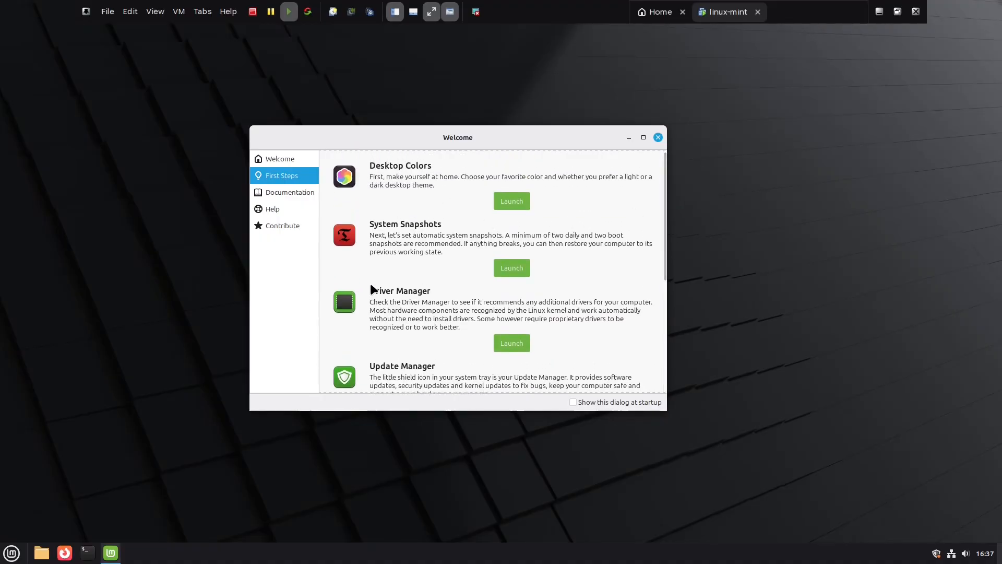
{"action": "scroll", "coordinate": [665, 287], "scroll_direction": "down", "scroll_amount": 5}
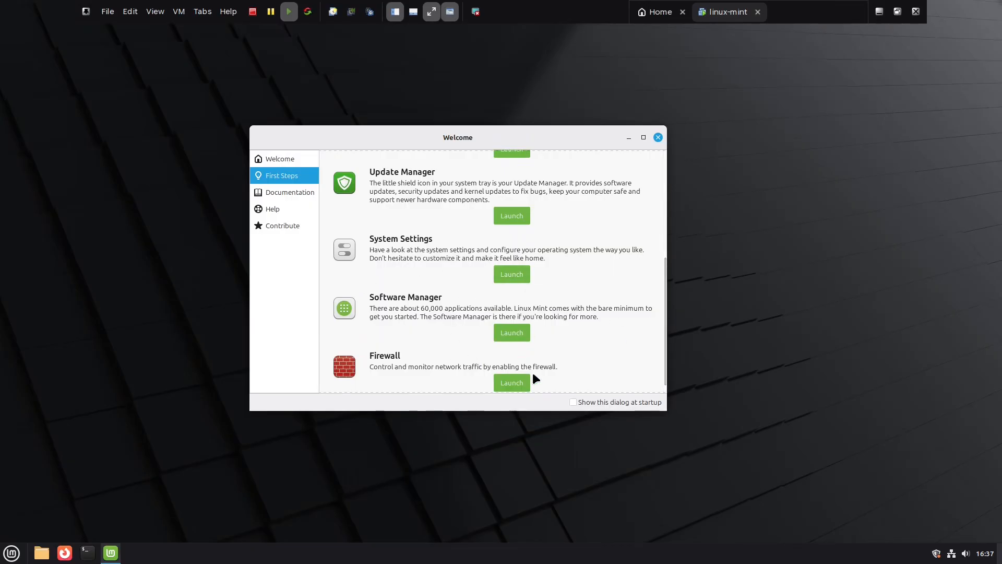
Browse the Documentation, Help and Contribute pages, then close the Welcome window.
{"action": "left_click", "coordinate": [274, 191]}
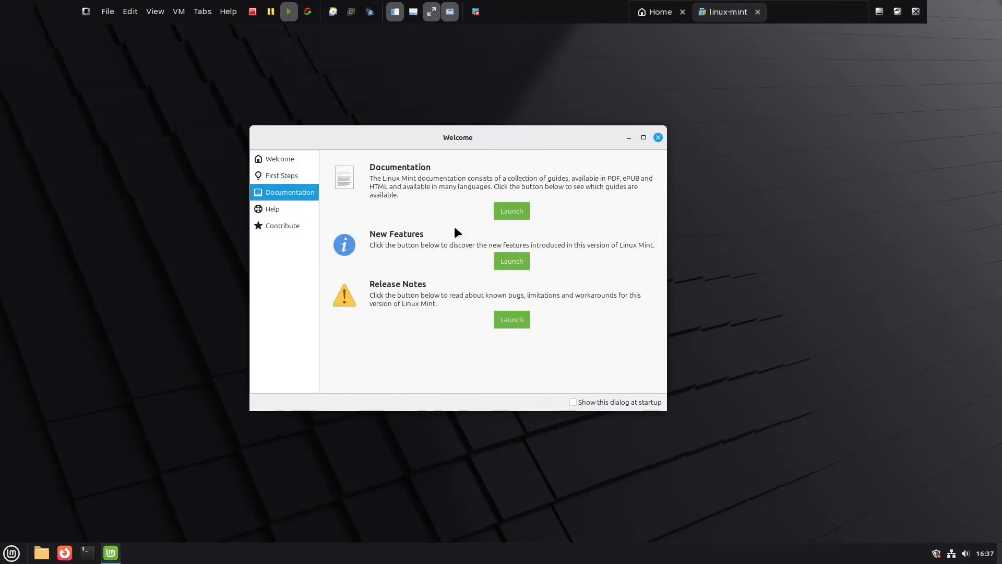
{"action": "left_click", "coordinate": [282, 209]}
{"action": "left_click", "coordinate": [283, 224]}
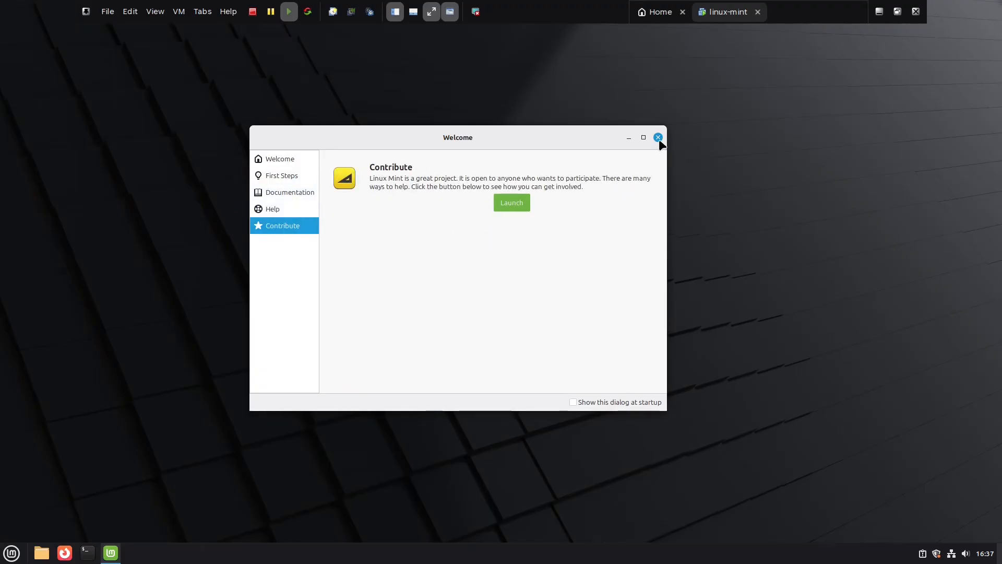
{"action": "left_click", "coordinate": [658, 137]}
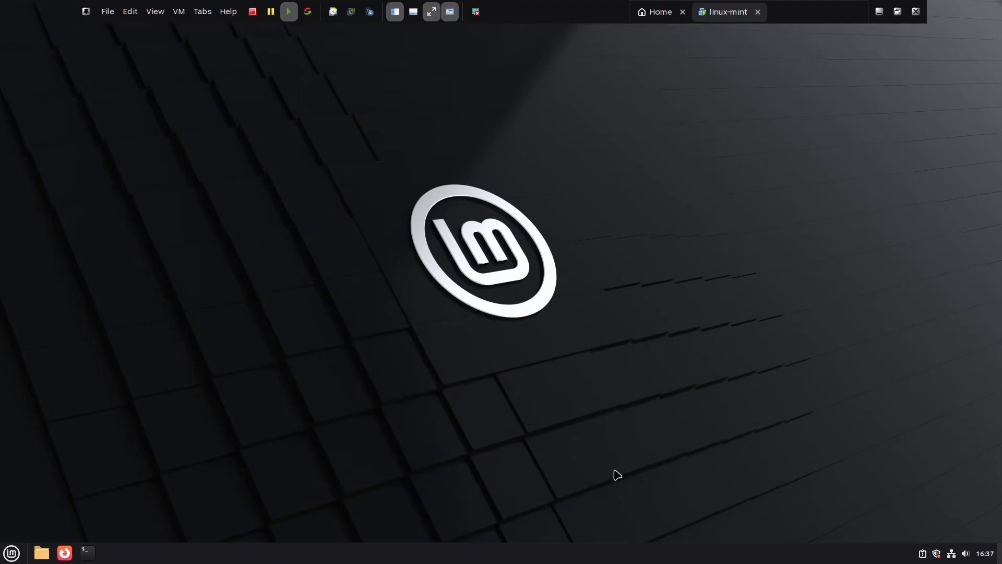
Confirm the Wired connection is on from the tray network icon, then launch Firefox.
{"action": "left_click", "coordinate": [952, 553]}
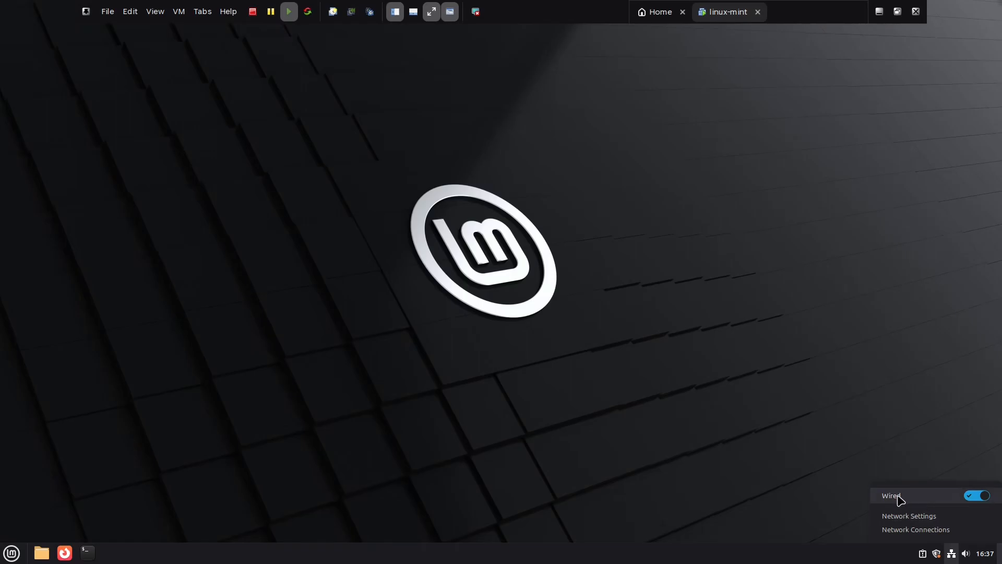
{"action": "left_click", "coordinate": [739, 447]}
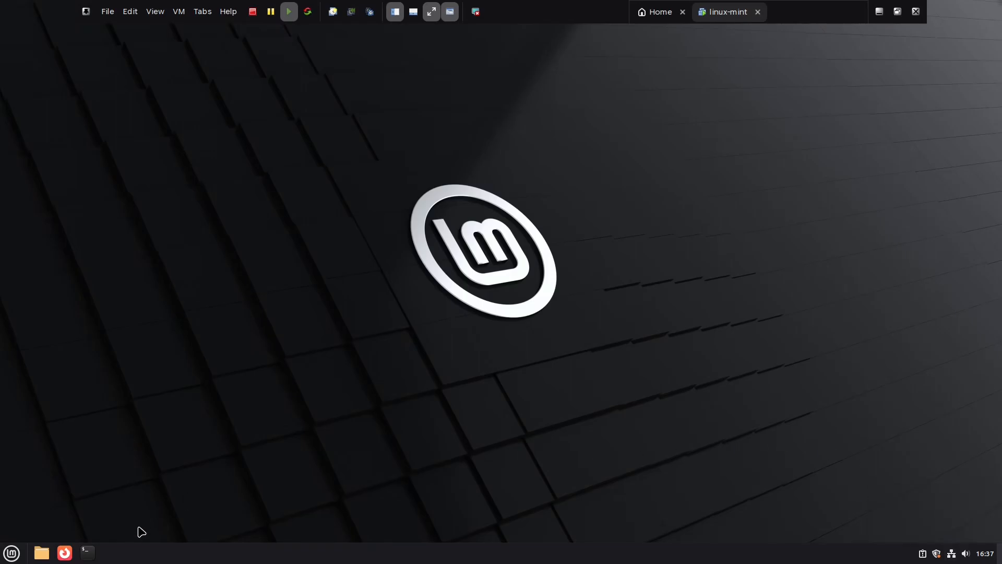
{"action": "left_click", "coordinate": [64, 552]}
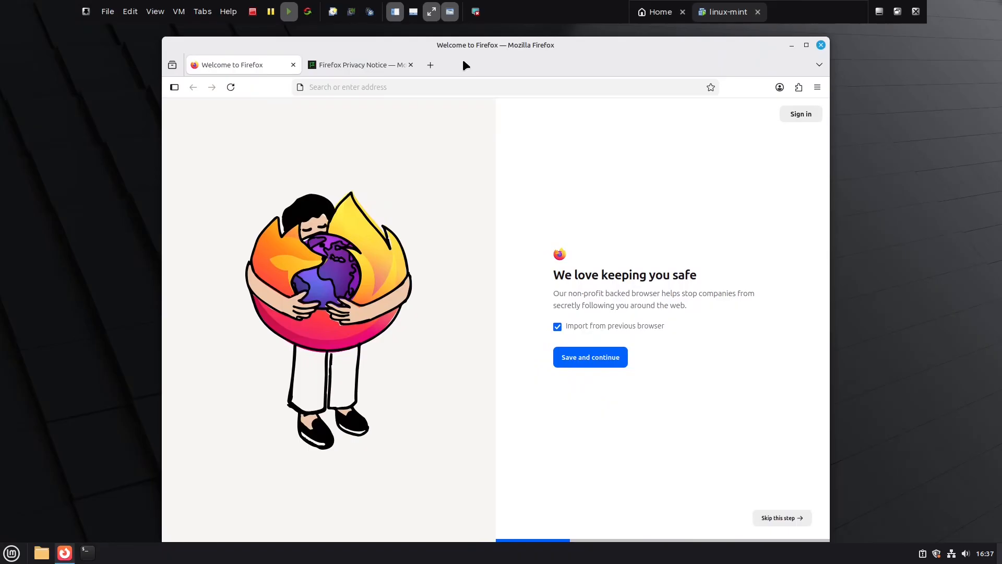
Maximize Firefox and load google.com.
{"action": "double_click", "coordinate": [471, 50]}
{"action": "left_click", "coordinate": [230, 51]}
{"action": "type", "text": "g"}
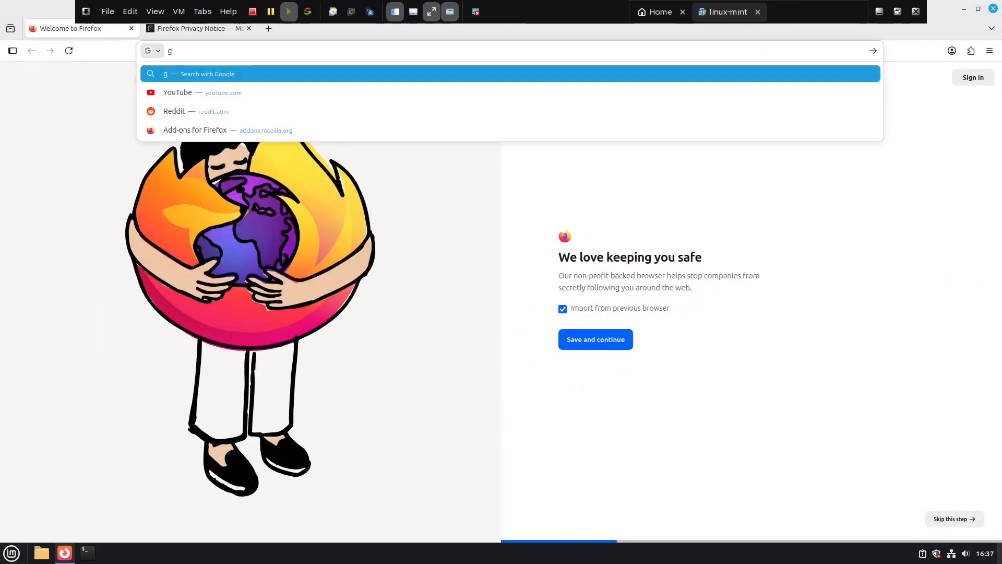
{"action": "type", "text": "oogle.com"}
{"action": "key", "text": "Return"}
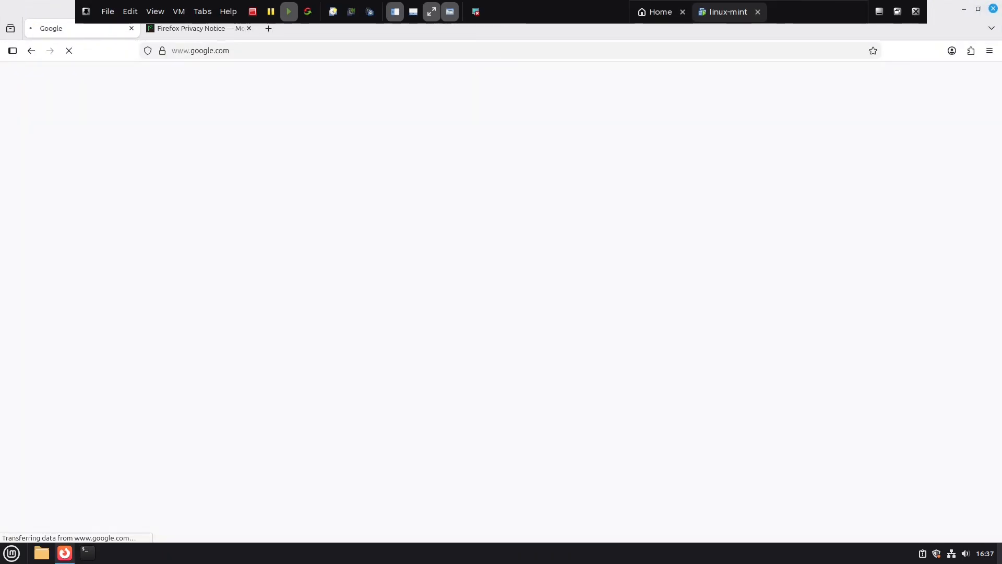
Close the Firefox Privacy Notice tab, then quit Firefox with Alt+F4.
{"action": "left_click", "coordinate": [224, 33]}
{"action": "left_click", "coordinate": [248, 29]}
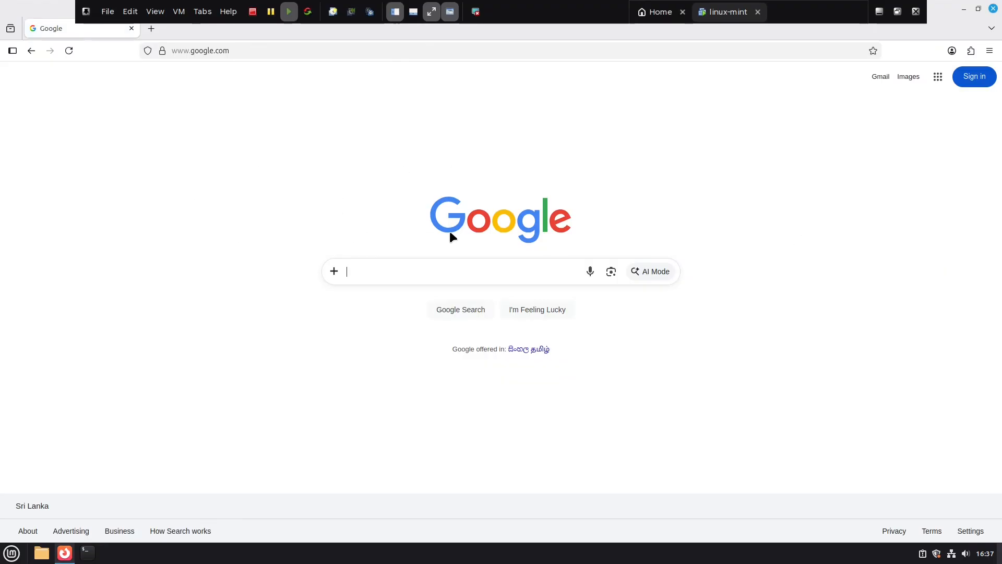
{"action": "key", "text": "alt+F4"}
{"action": "left_click", "coordinate": [11, 549]}
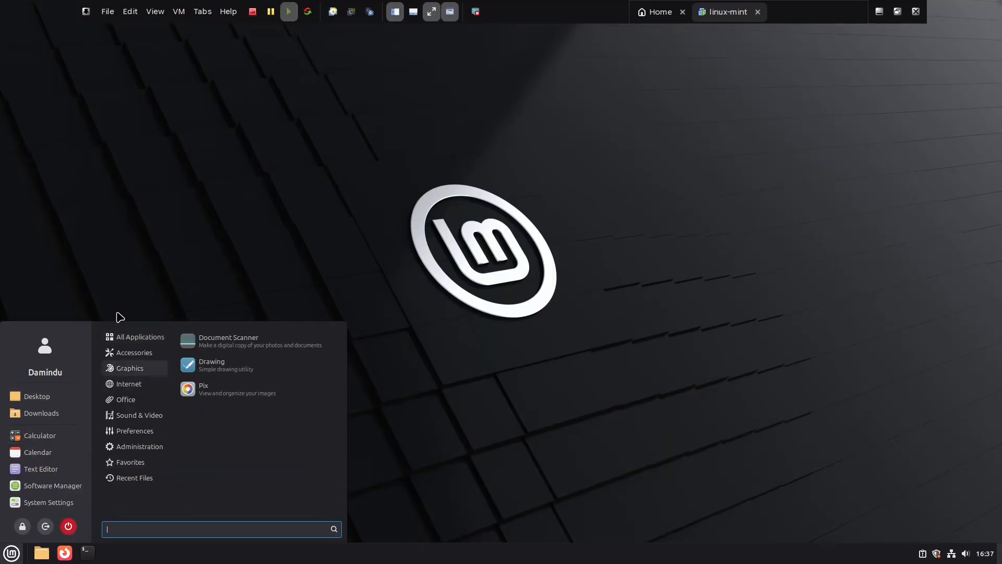
{"action": "mouse_move", "coordinate": [128, 337]}
{"action": "scroll", "coordinate": [213, 381], "scroll_direction": "down", "scroll_amount": 5}
{"action": "mouse_move", "coordinate": [147, 353]}
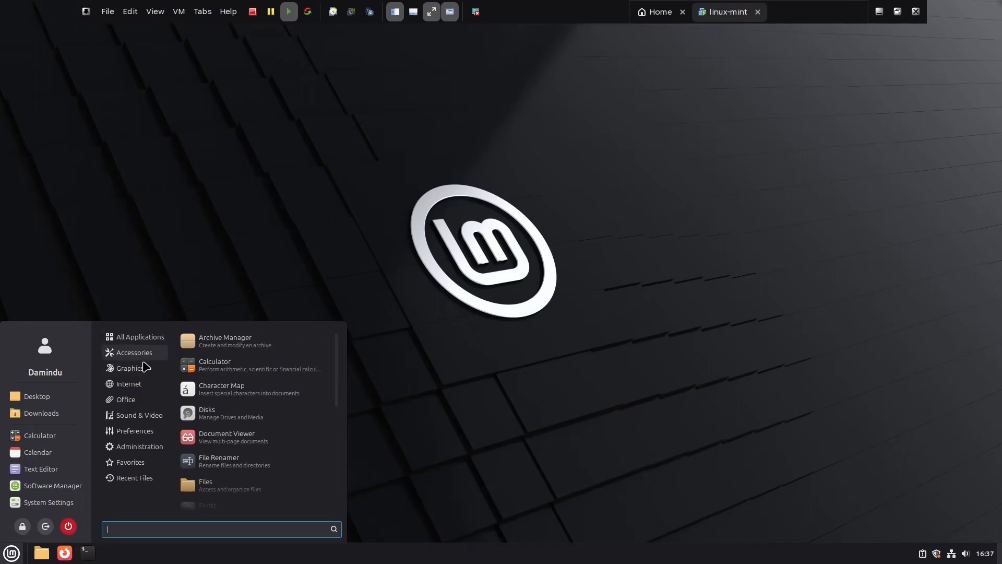
{"action": "mouse_move", "coordinate": [134, 390]}
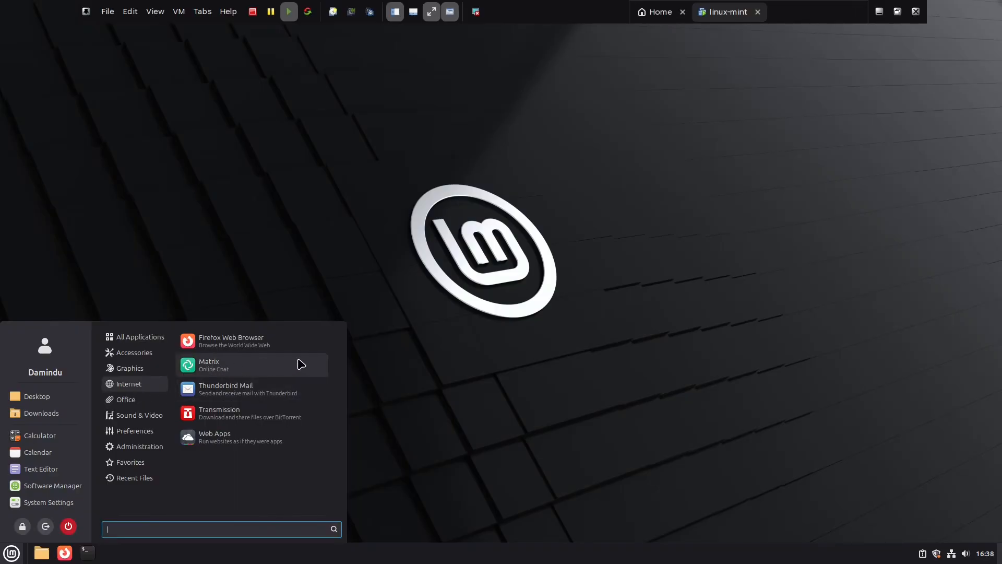
{"action": "left_click", "coordinate": [436, 334]}
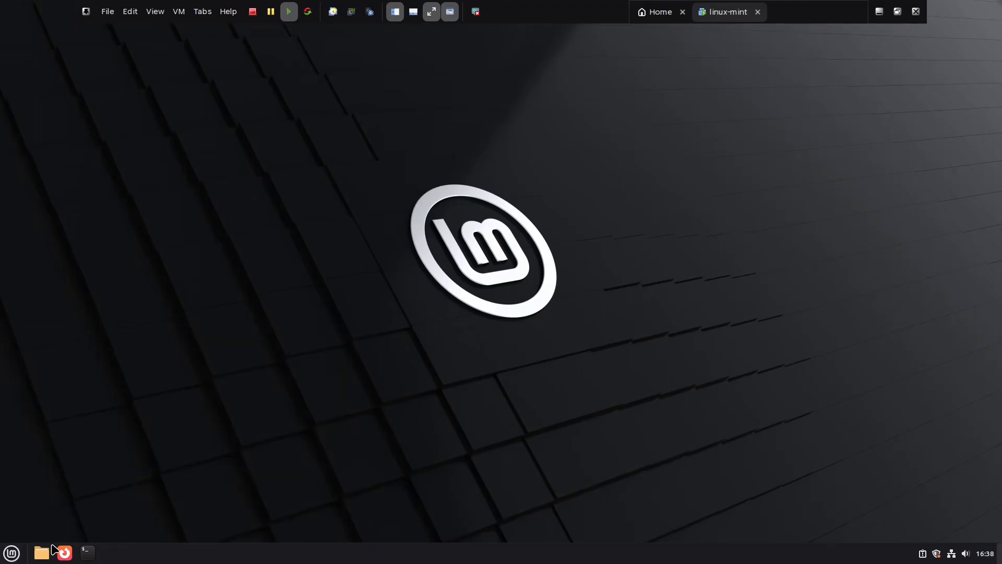
{"action": "left_click", "coordinate": [41, 552]}
{"action": "left_click_drag", "start_coordinate": [319, 90], "coordinate": [577, 114]}
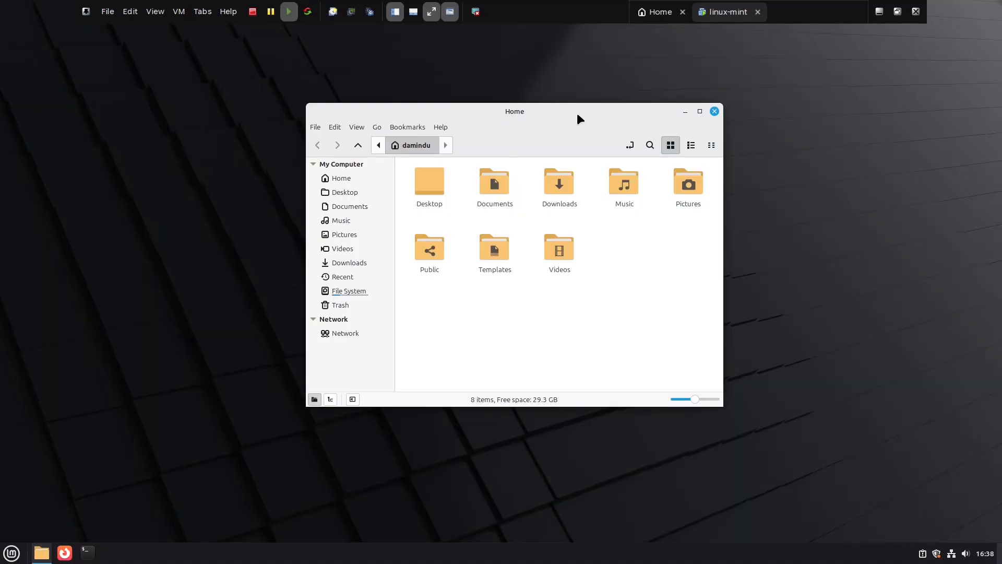
{"action": "left_click", "coordinate": [714, 111]}
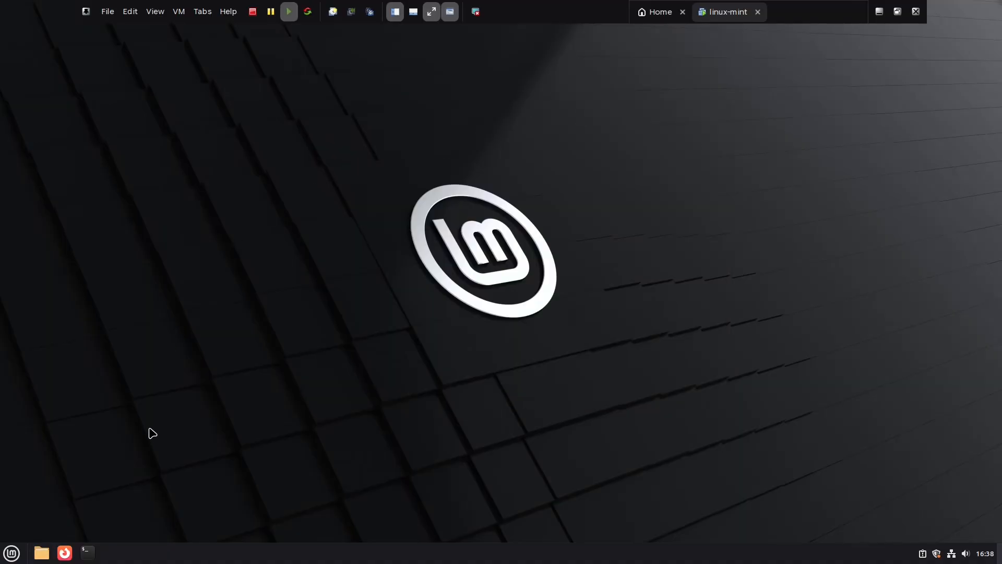